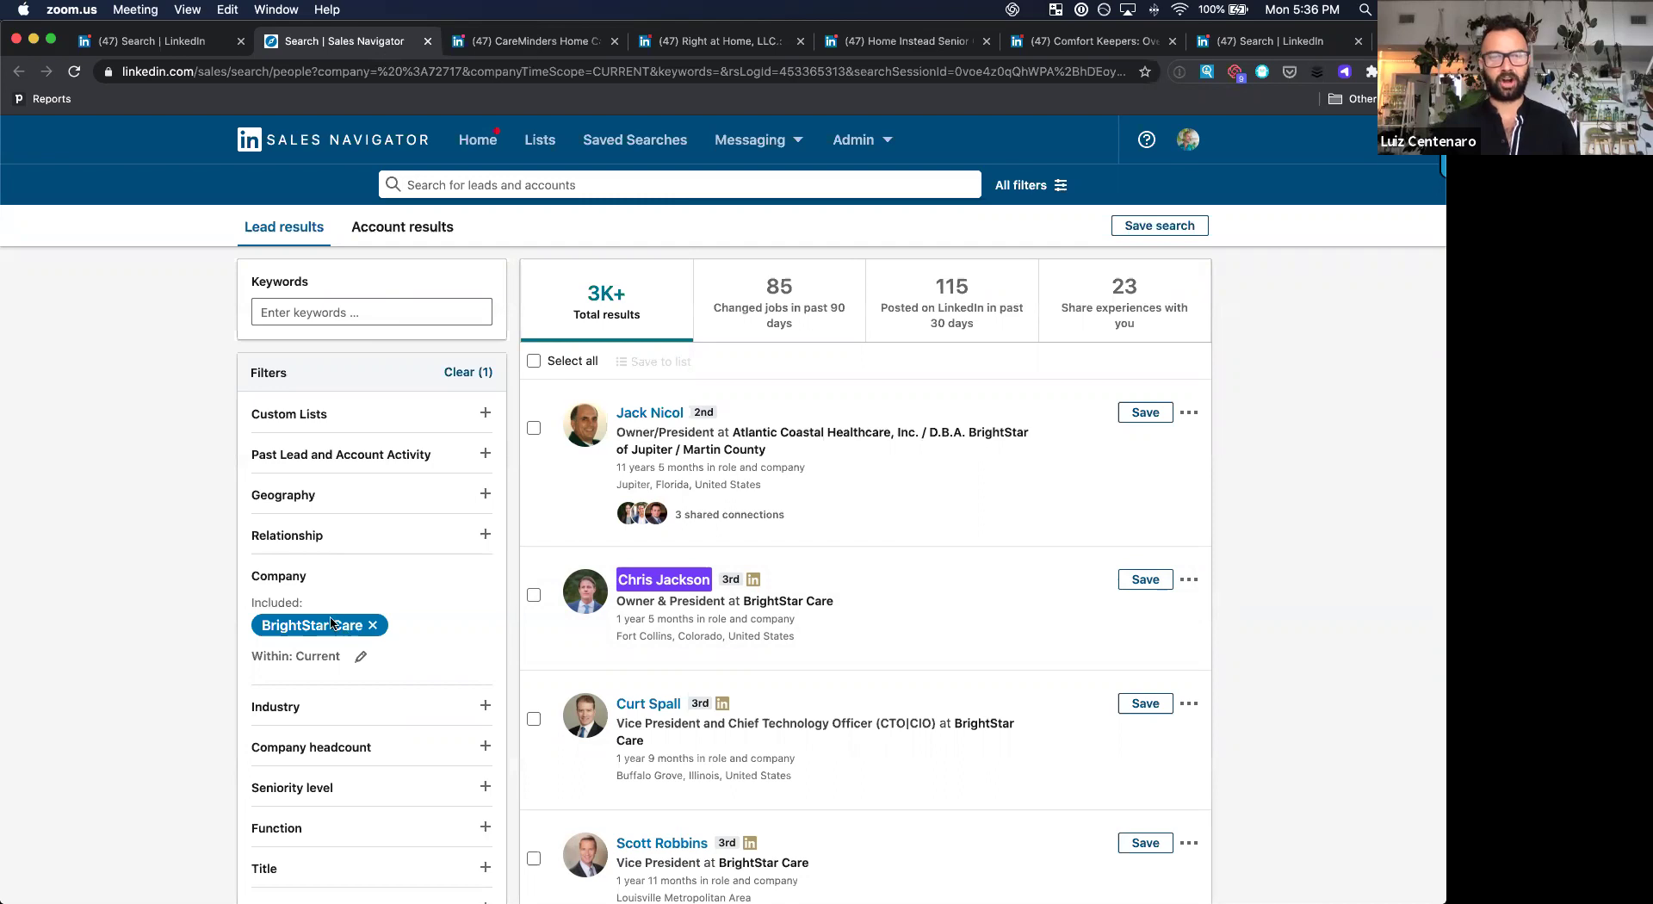
# Add CareMinders Home Care and Right at Home, LLC to the Company filter
pyautogui.click(313, 657)
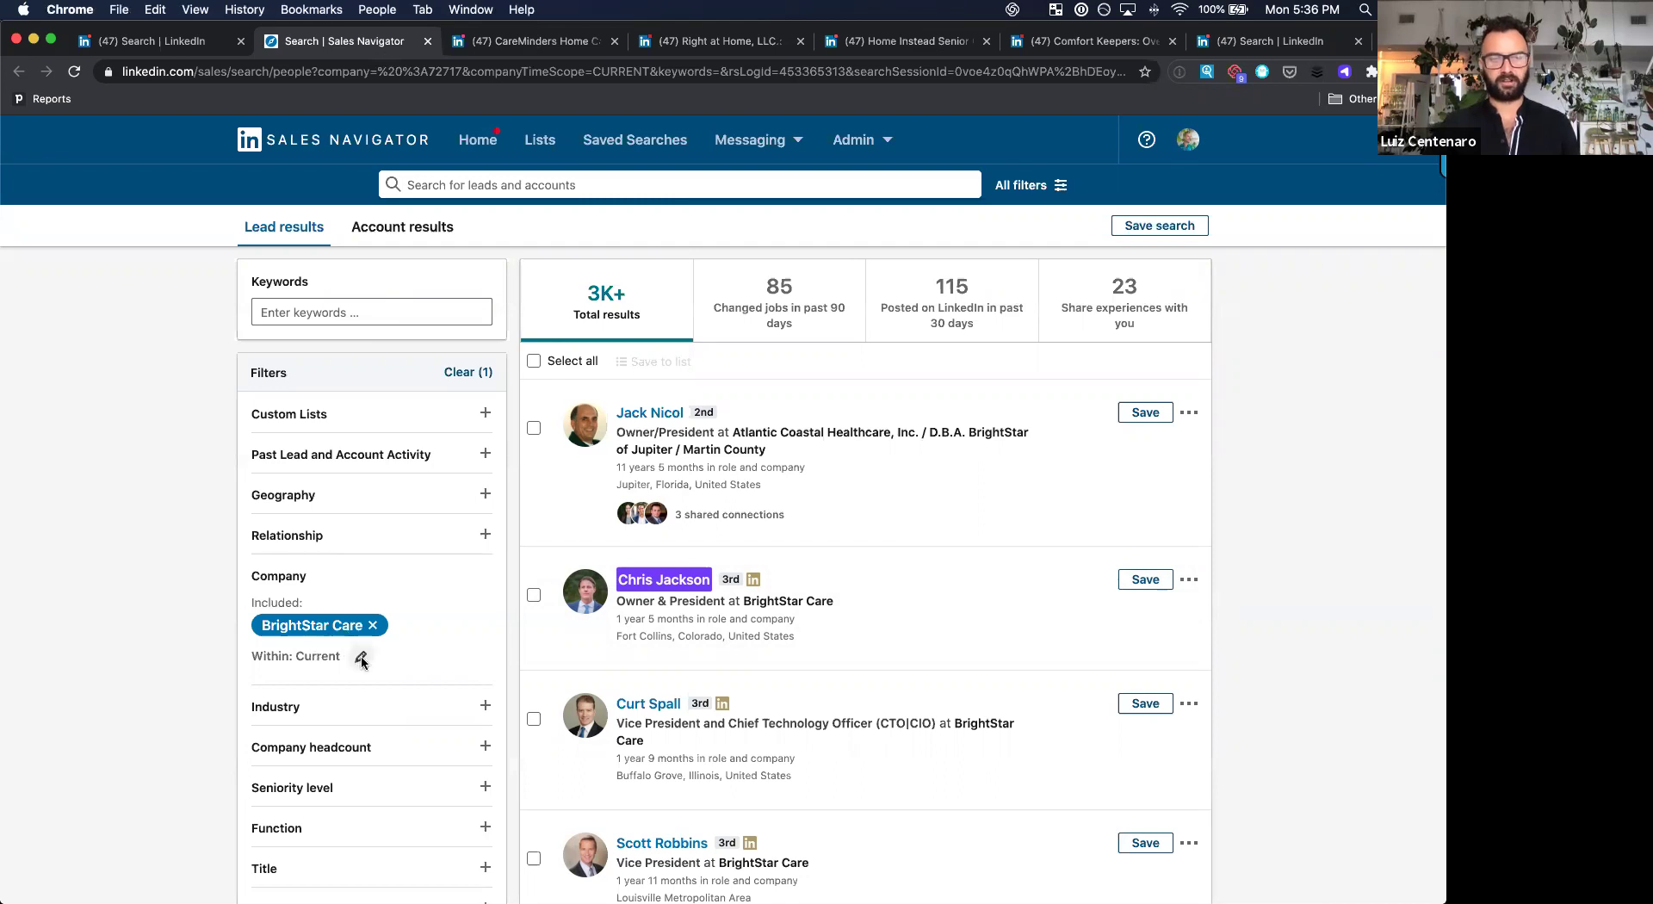
pyautogui.click(361, 658)
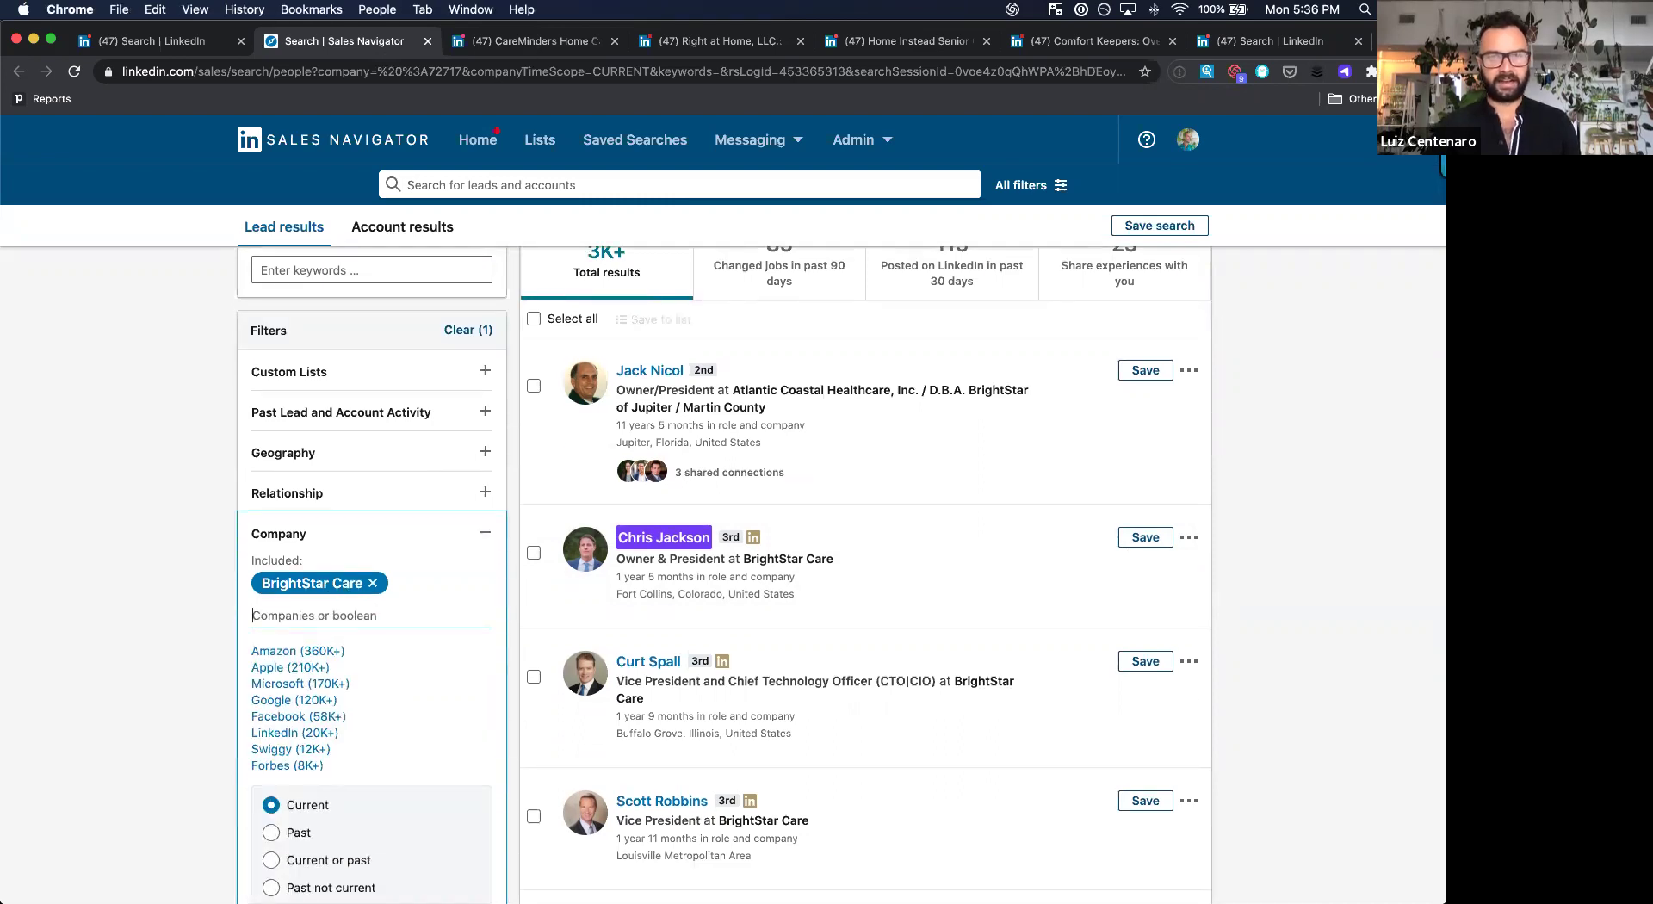
pyautogui.write('careminders')
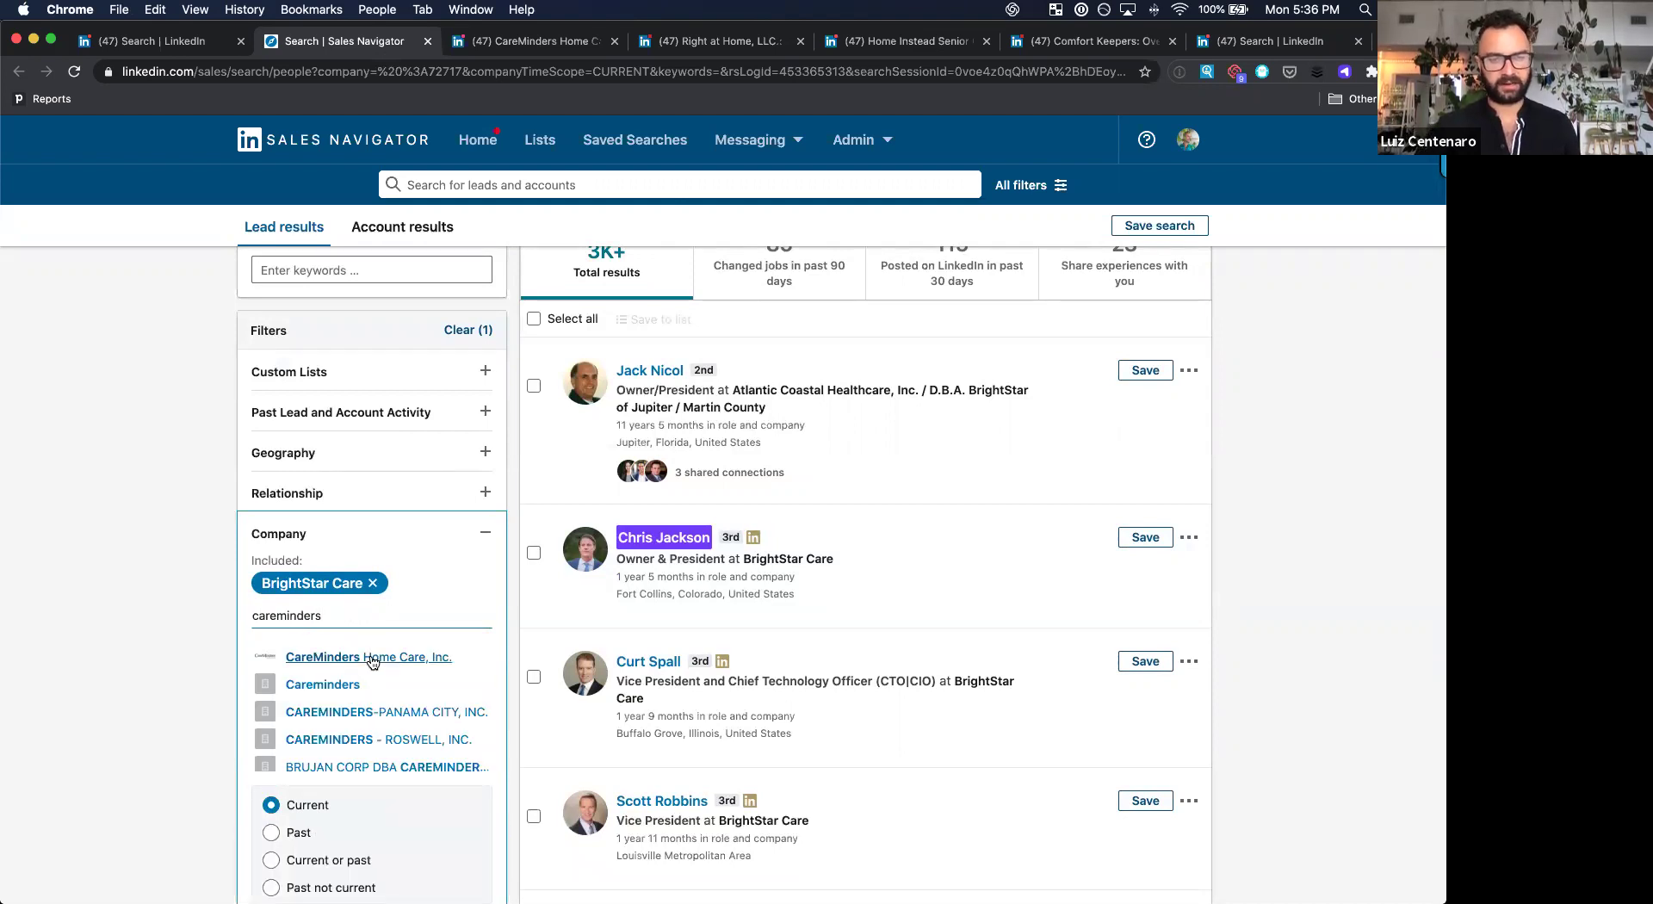
pyautogui.click(370, 658)
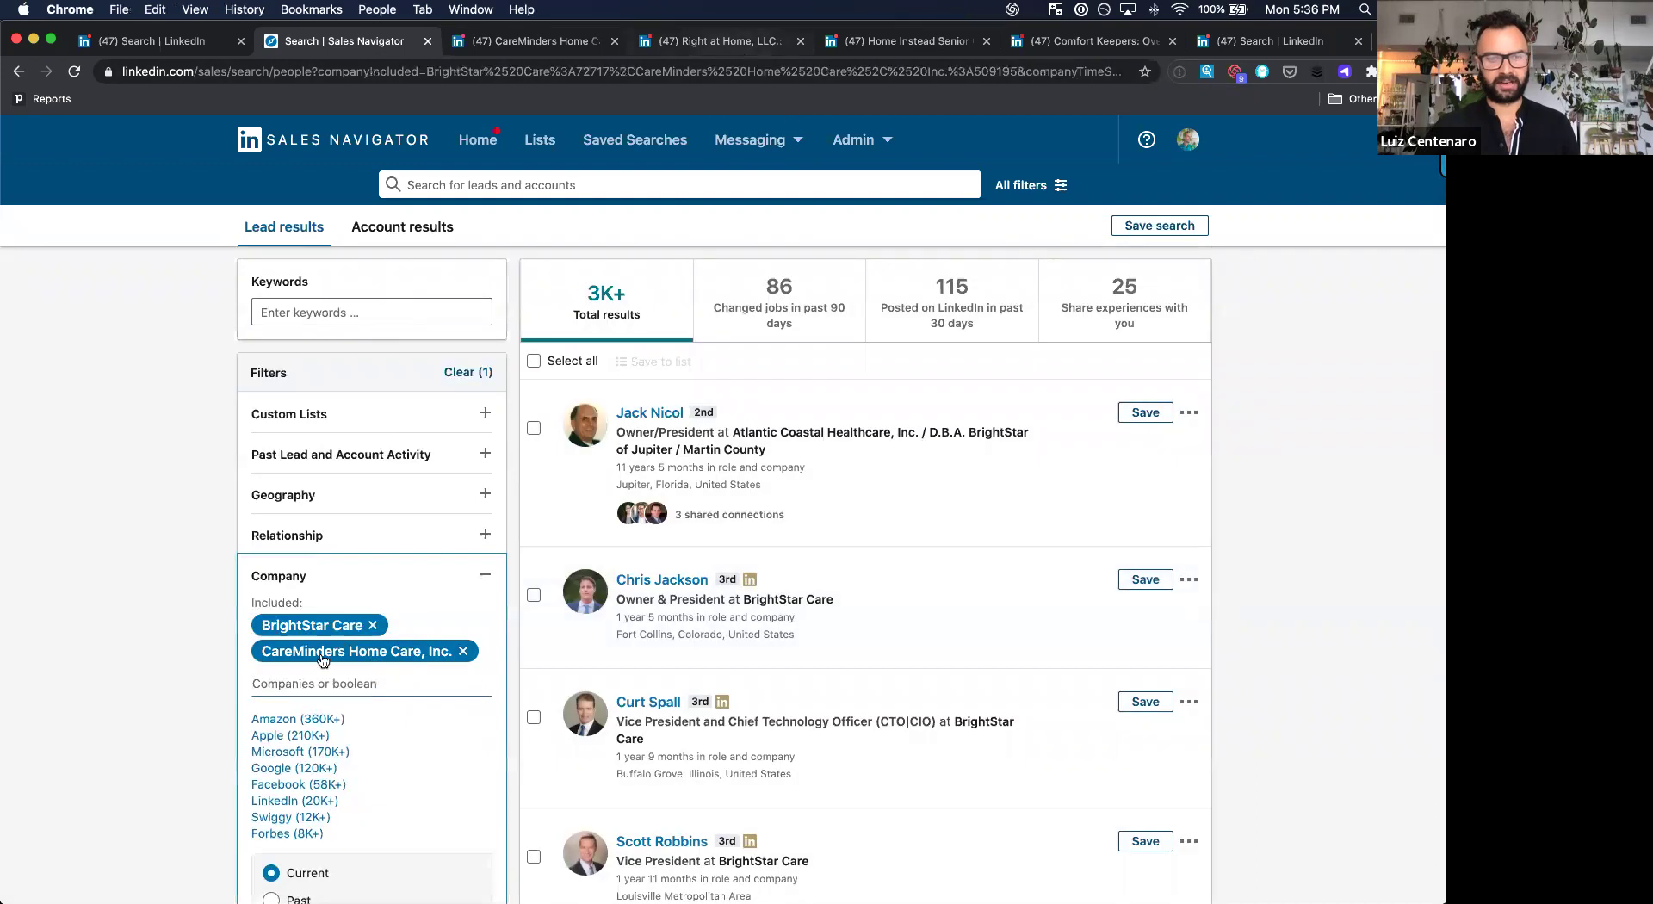
pyautogui.write('right ')
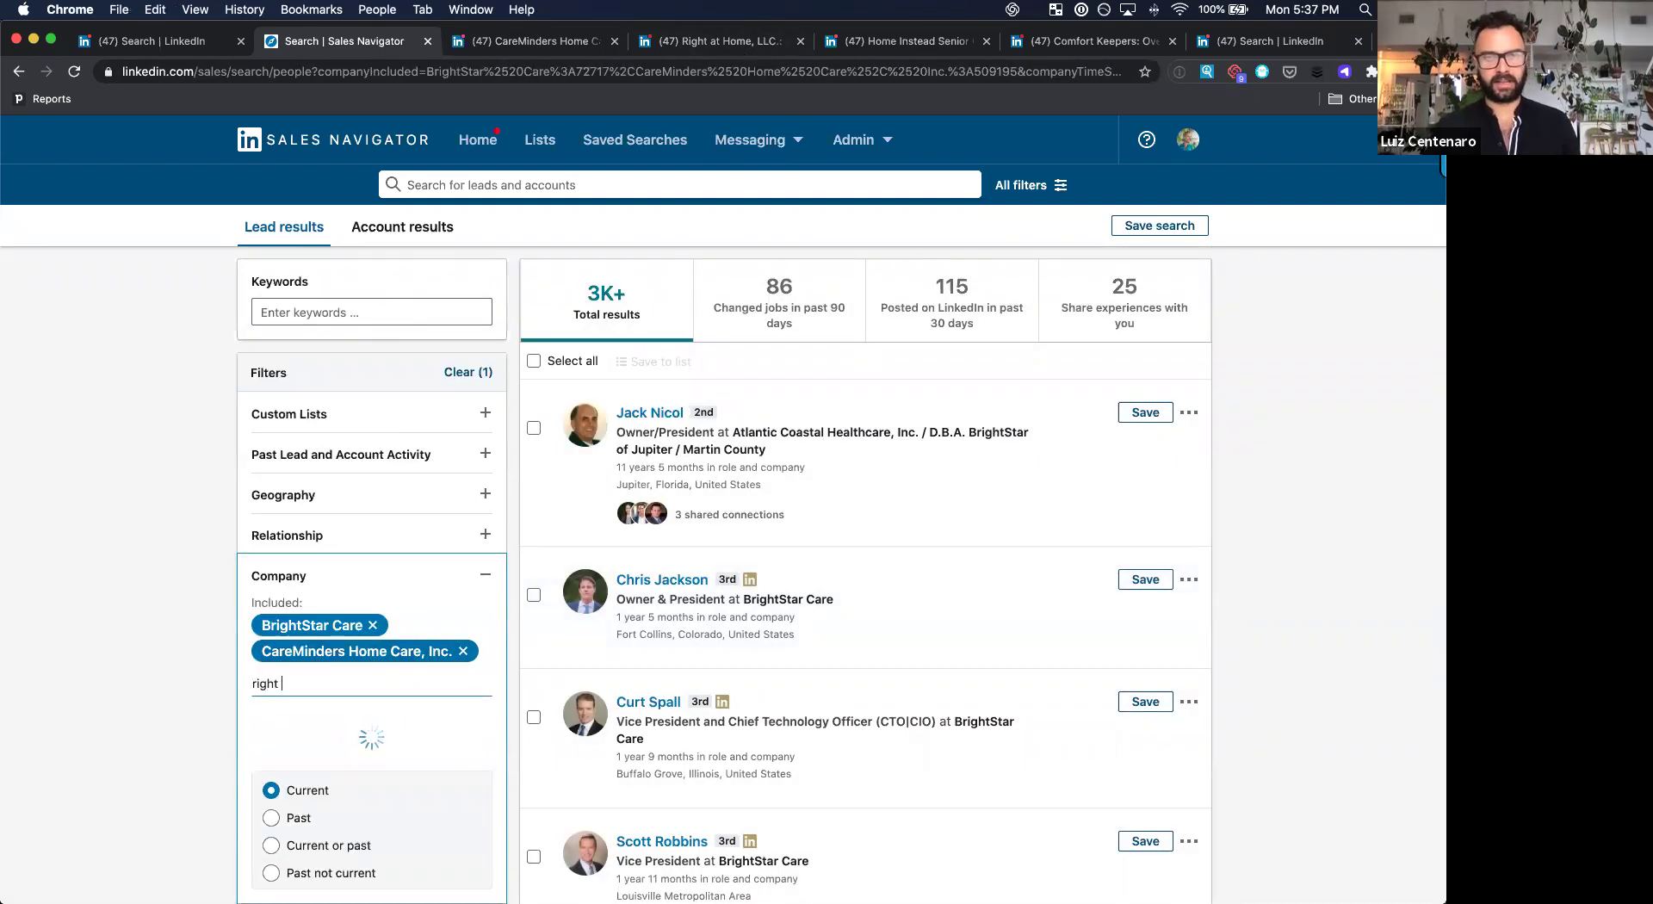
pyautogui.write('at home')
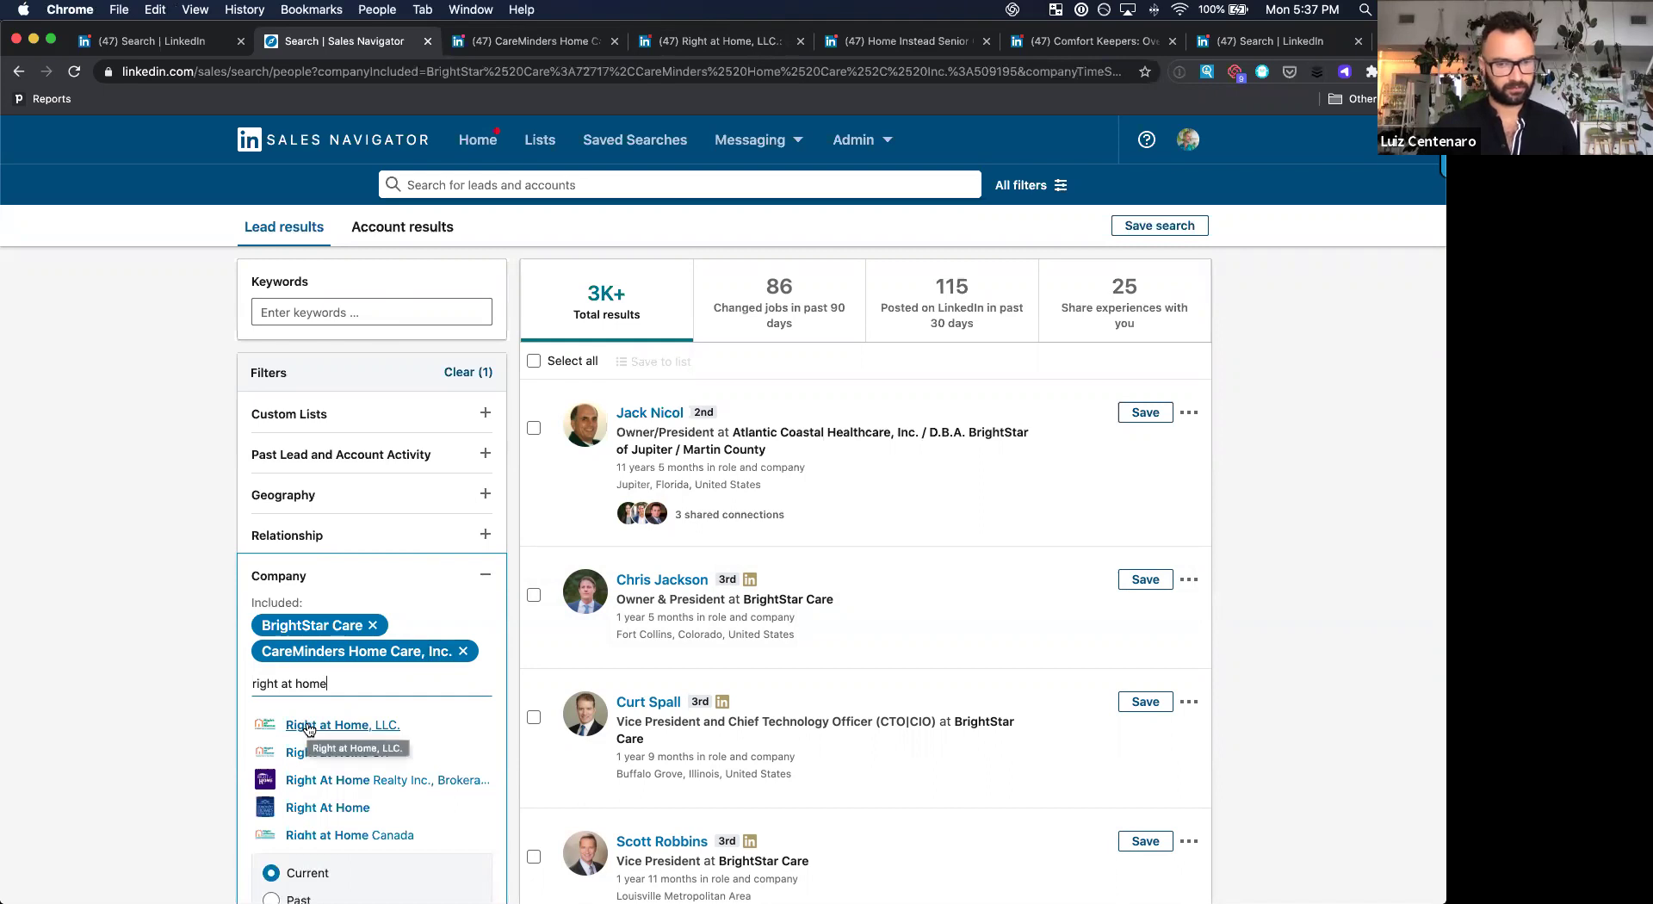
pyautogui.click(309, 728)
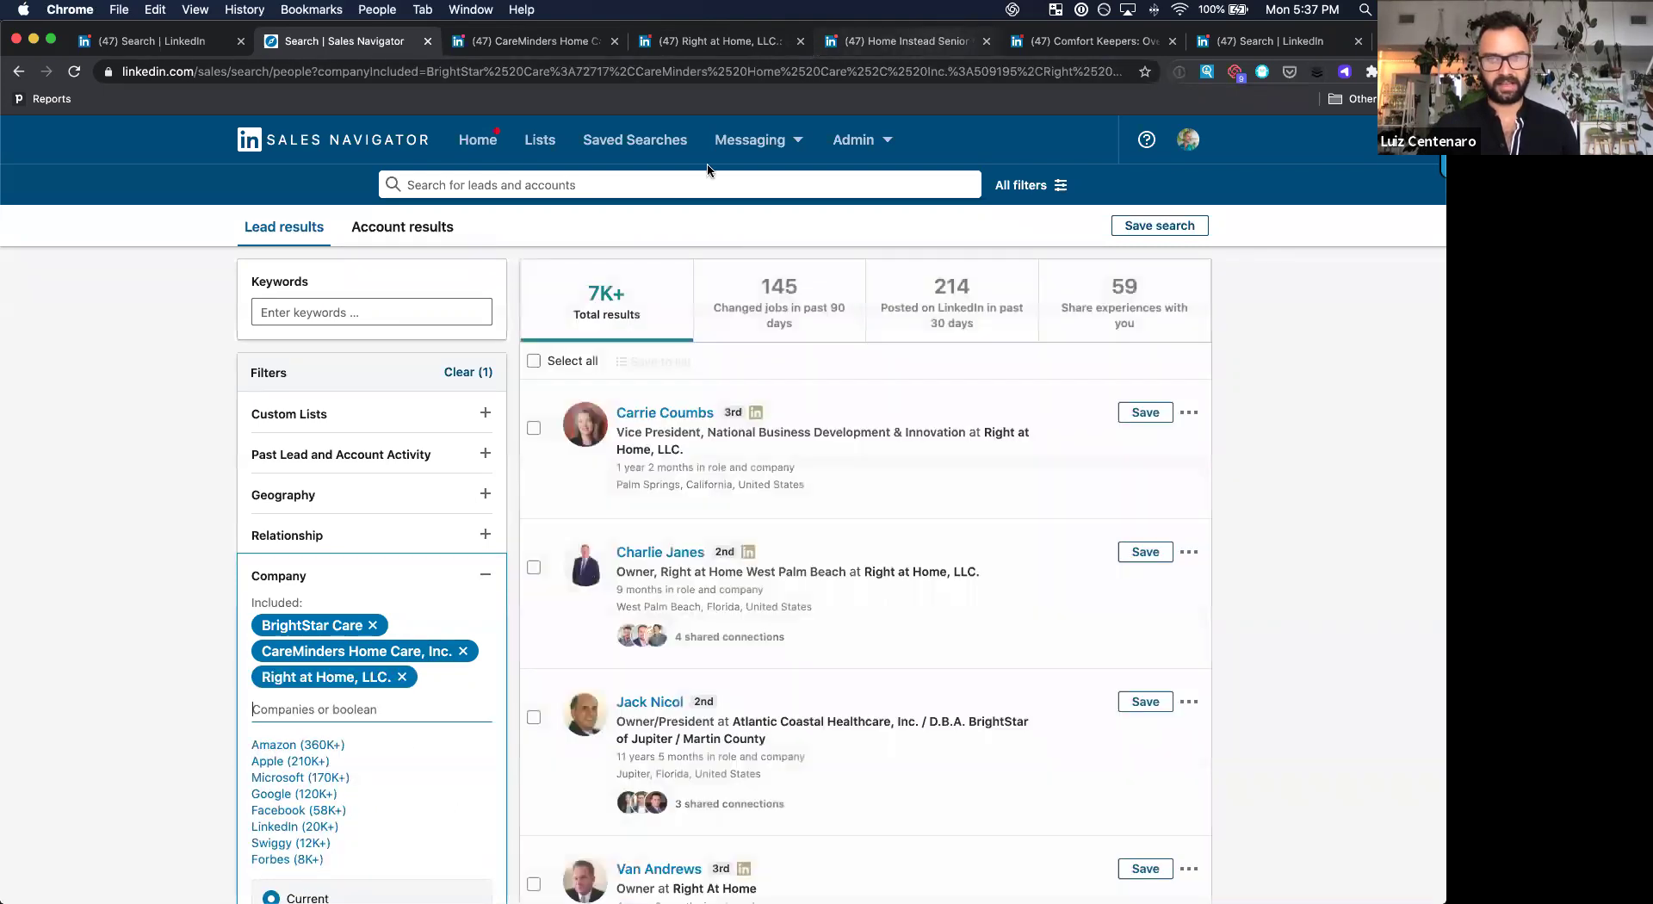
# Add Home Instead Senior Care and Comfort Keepers to the Company filter
pyautogui.write('hp,e')
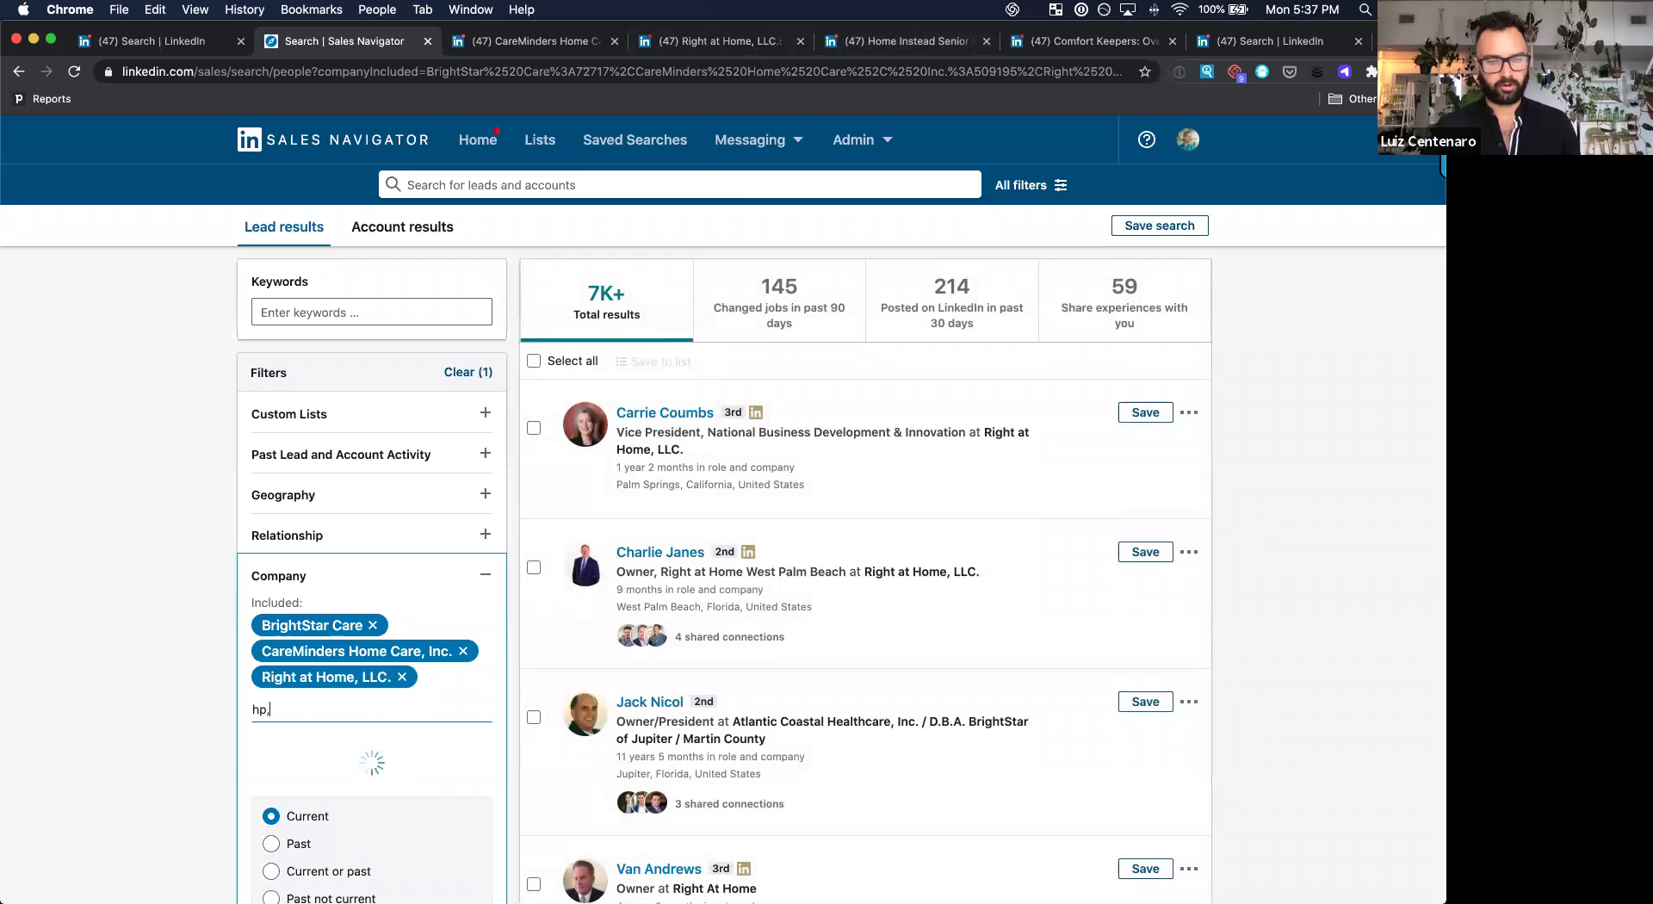
pyautogui.press('BackSpace')
pyautogui.press('BackSpace')
pyautogui.press('BackSpace')
pyautogui.write('ome instead')
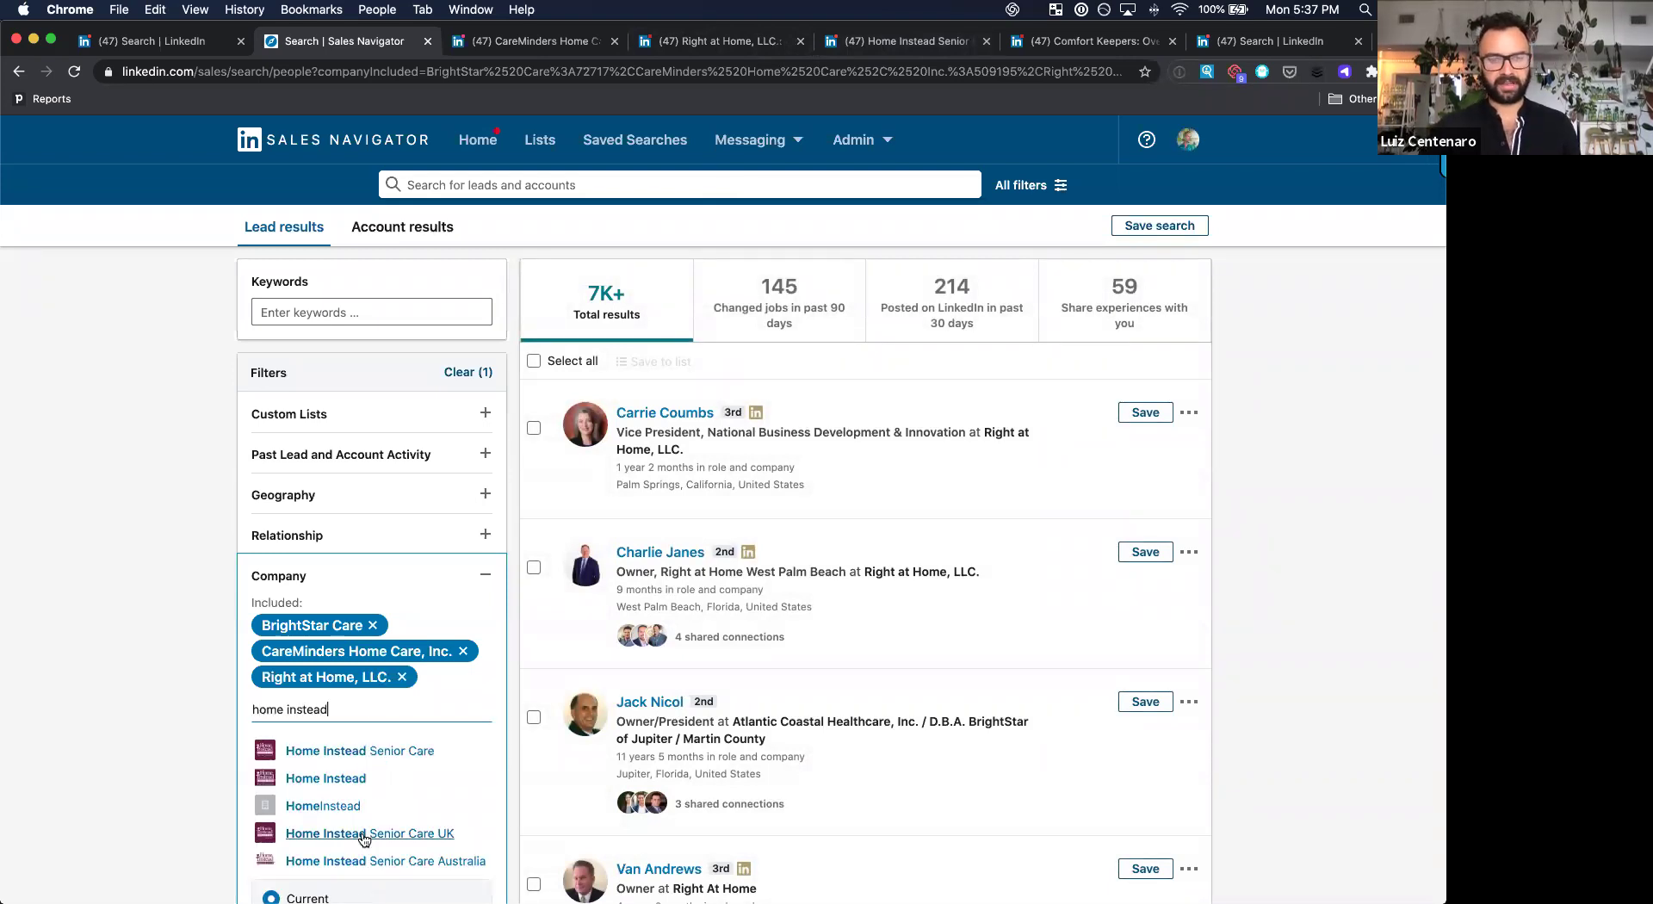
pyautogui.click(365, 750)
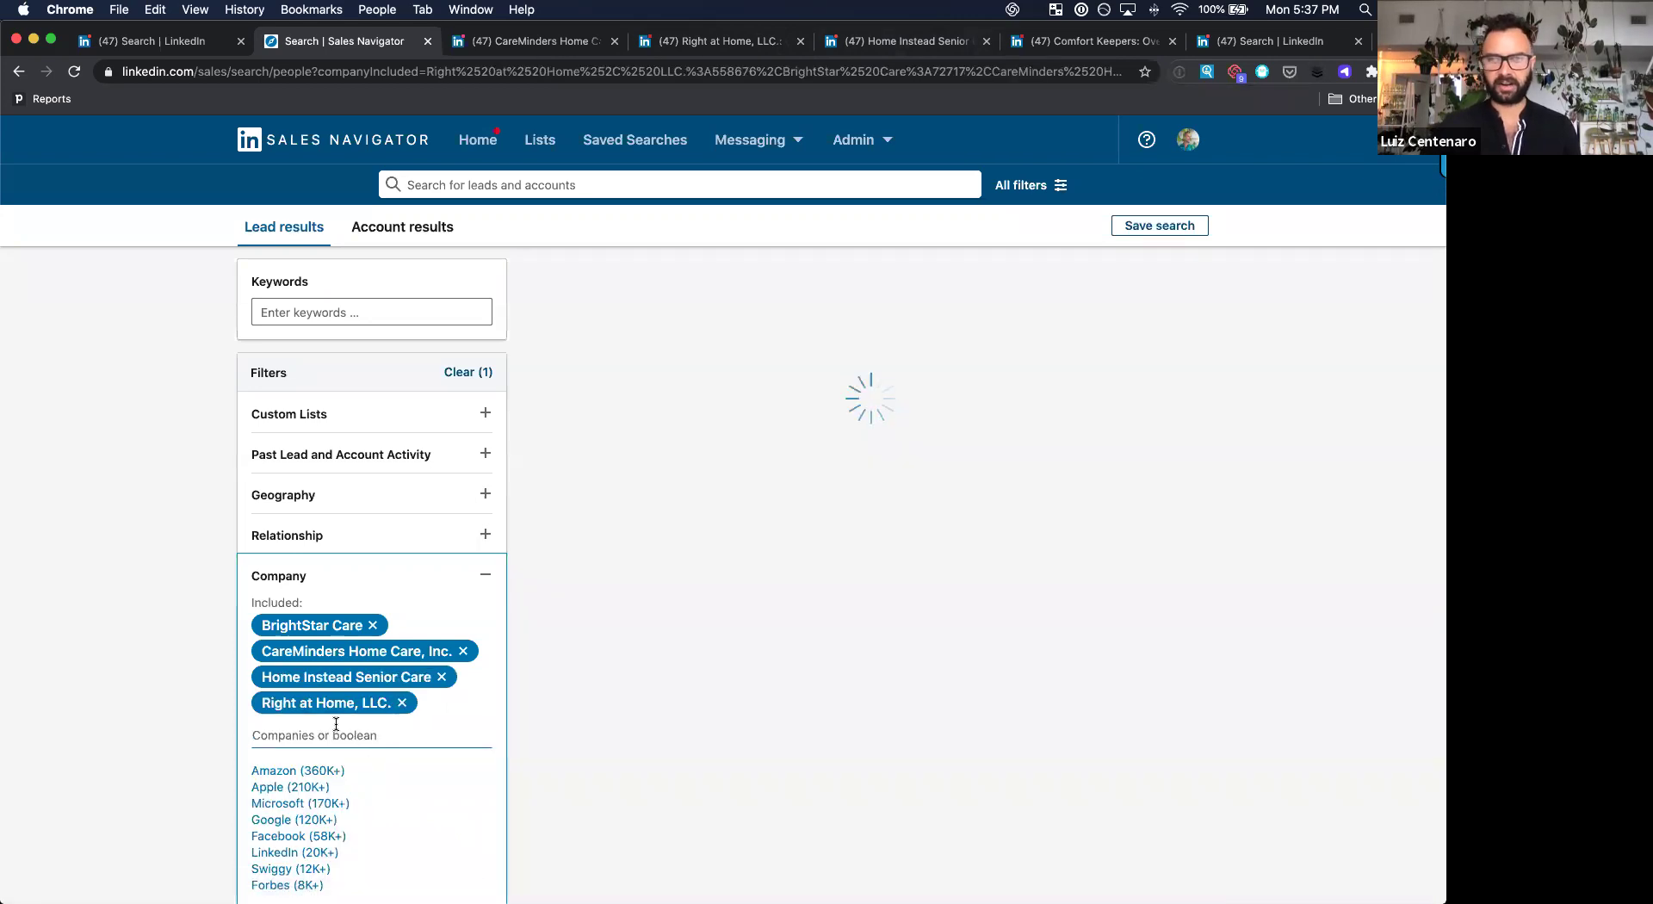
pyautogui.write('comfort')
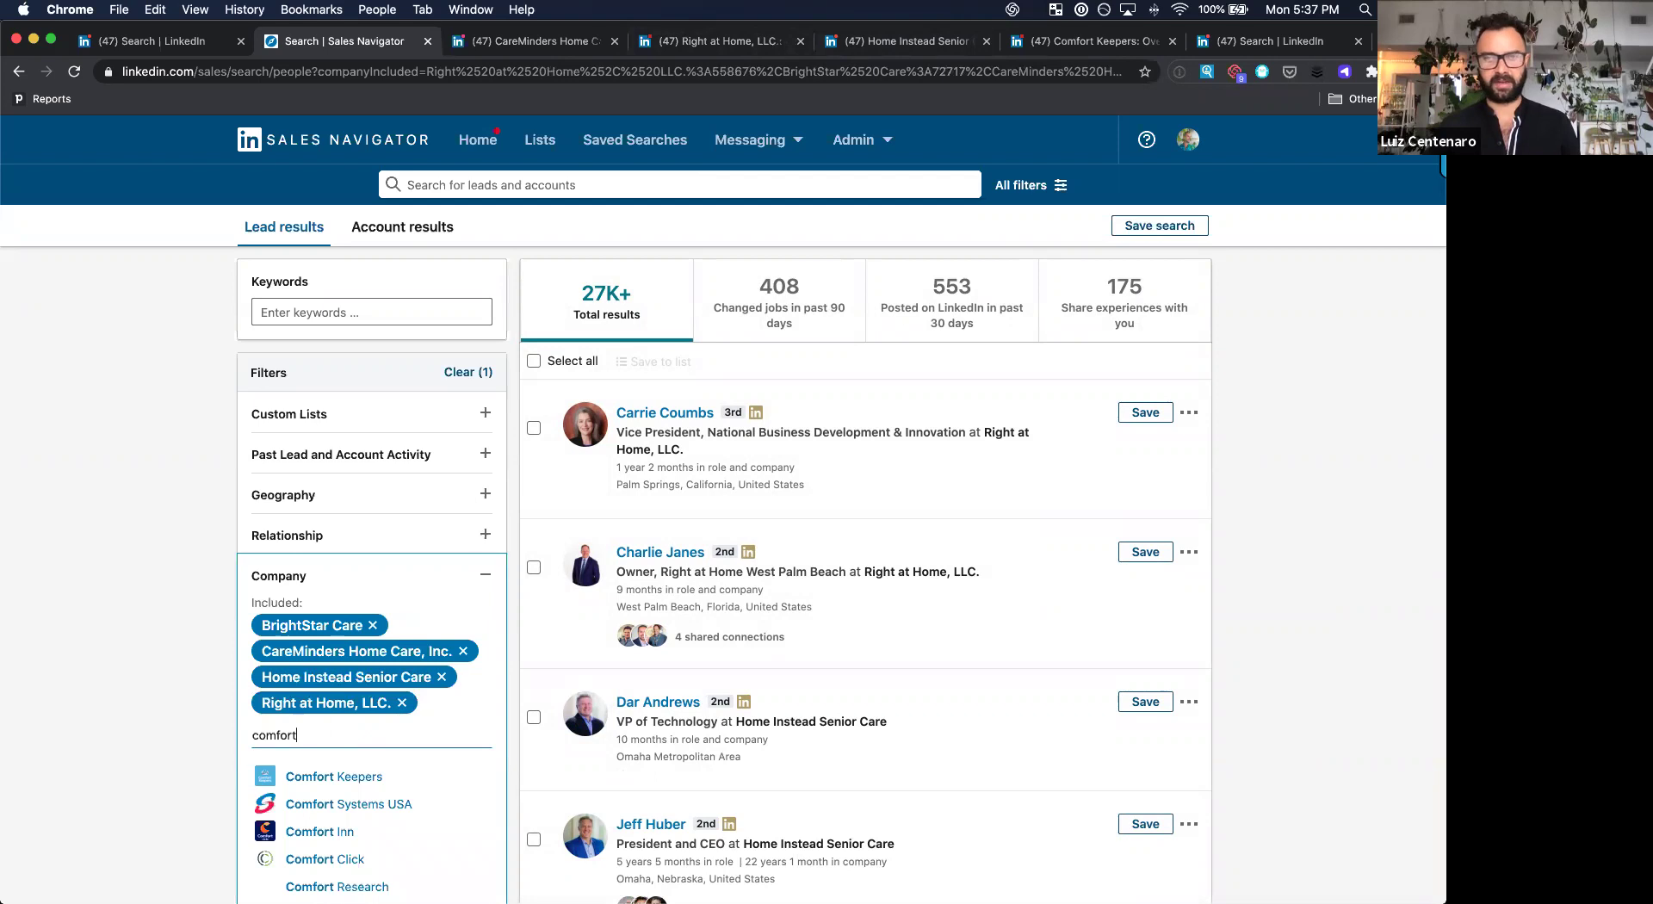
pyautogui.write(' keppe')
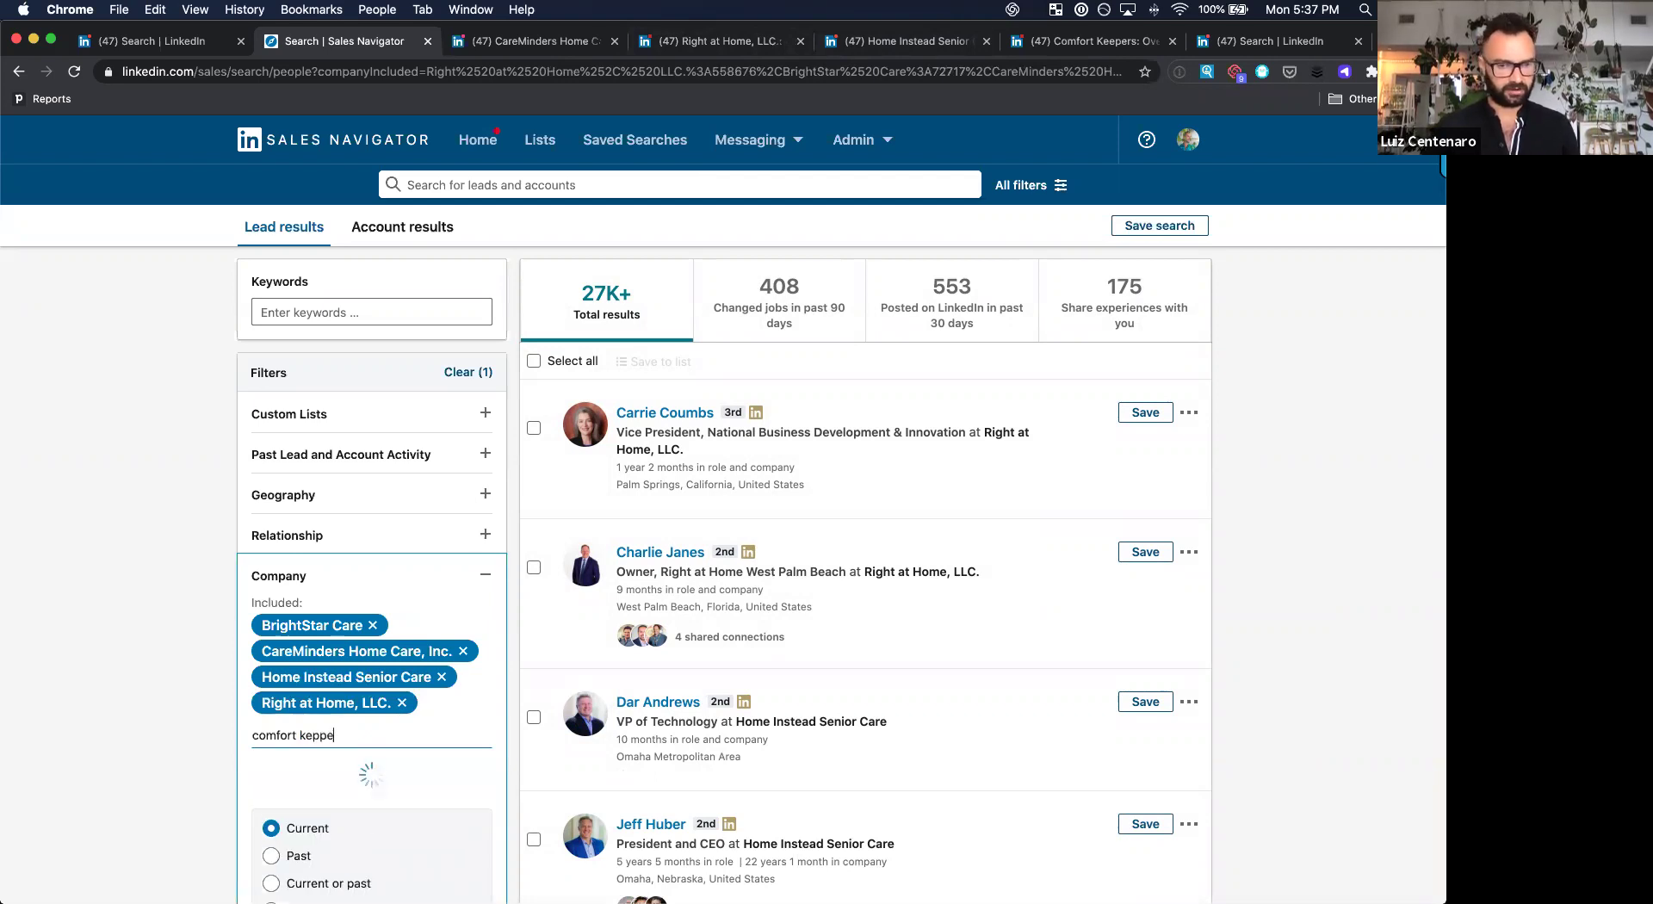
pyautogui.press('BackSpace')
pyautogui.press('BackSpace')
pyautogui.press('BackSpace')
pyautogui.write('epers')
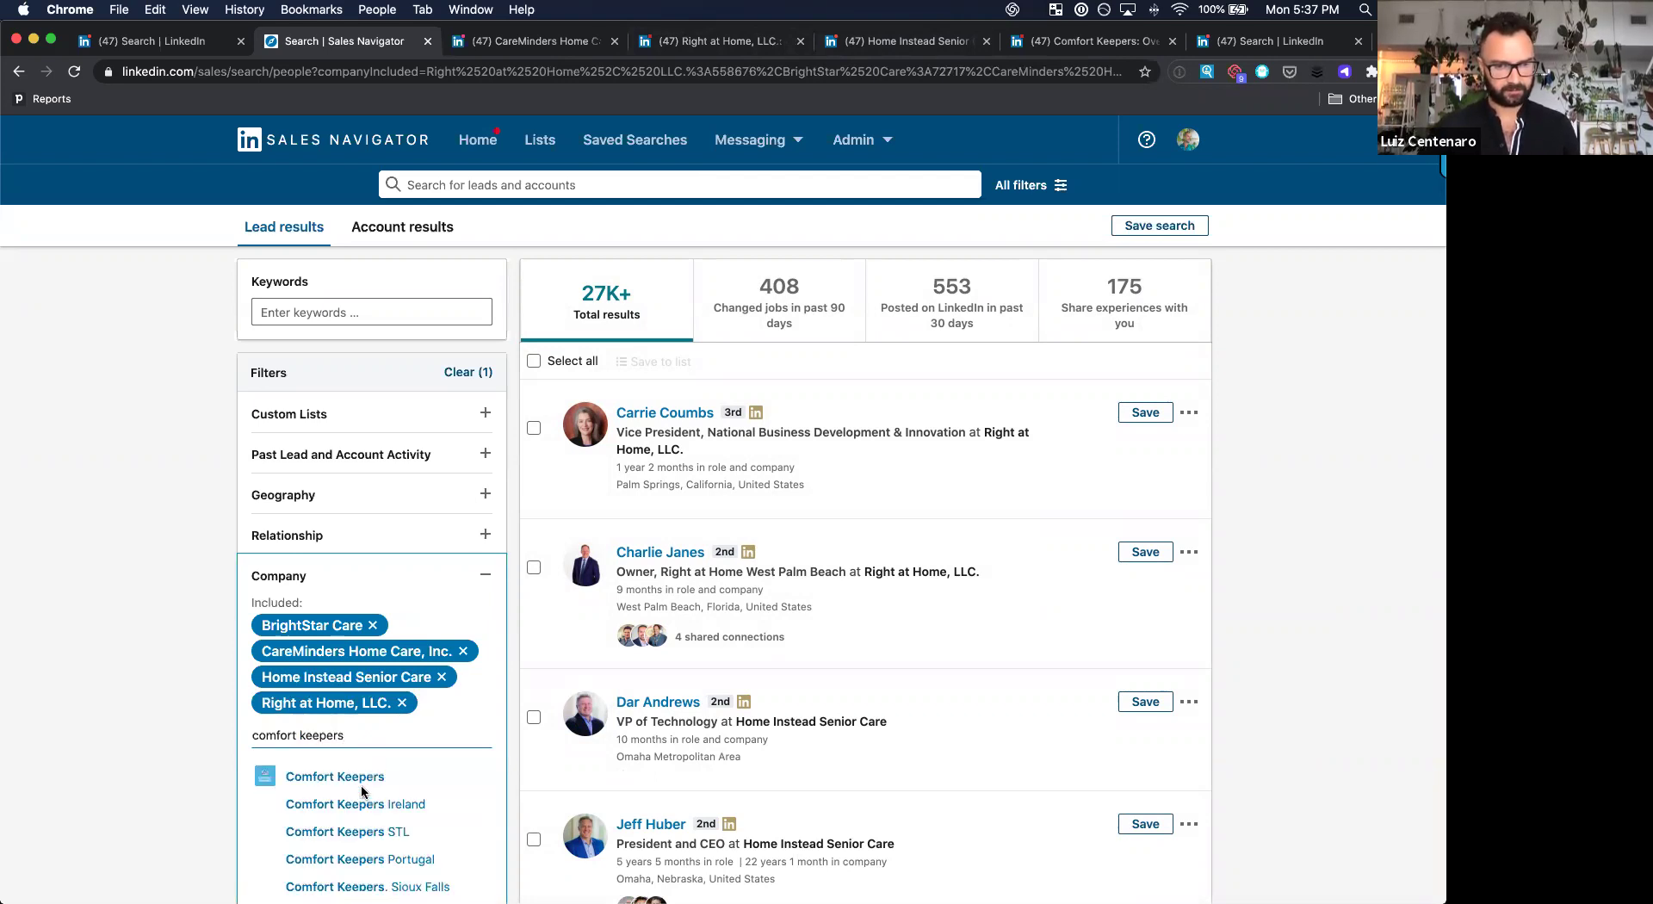
pyautogui.click(335, 777)
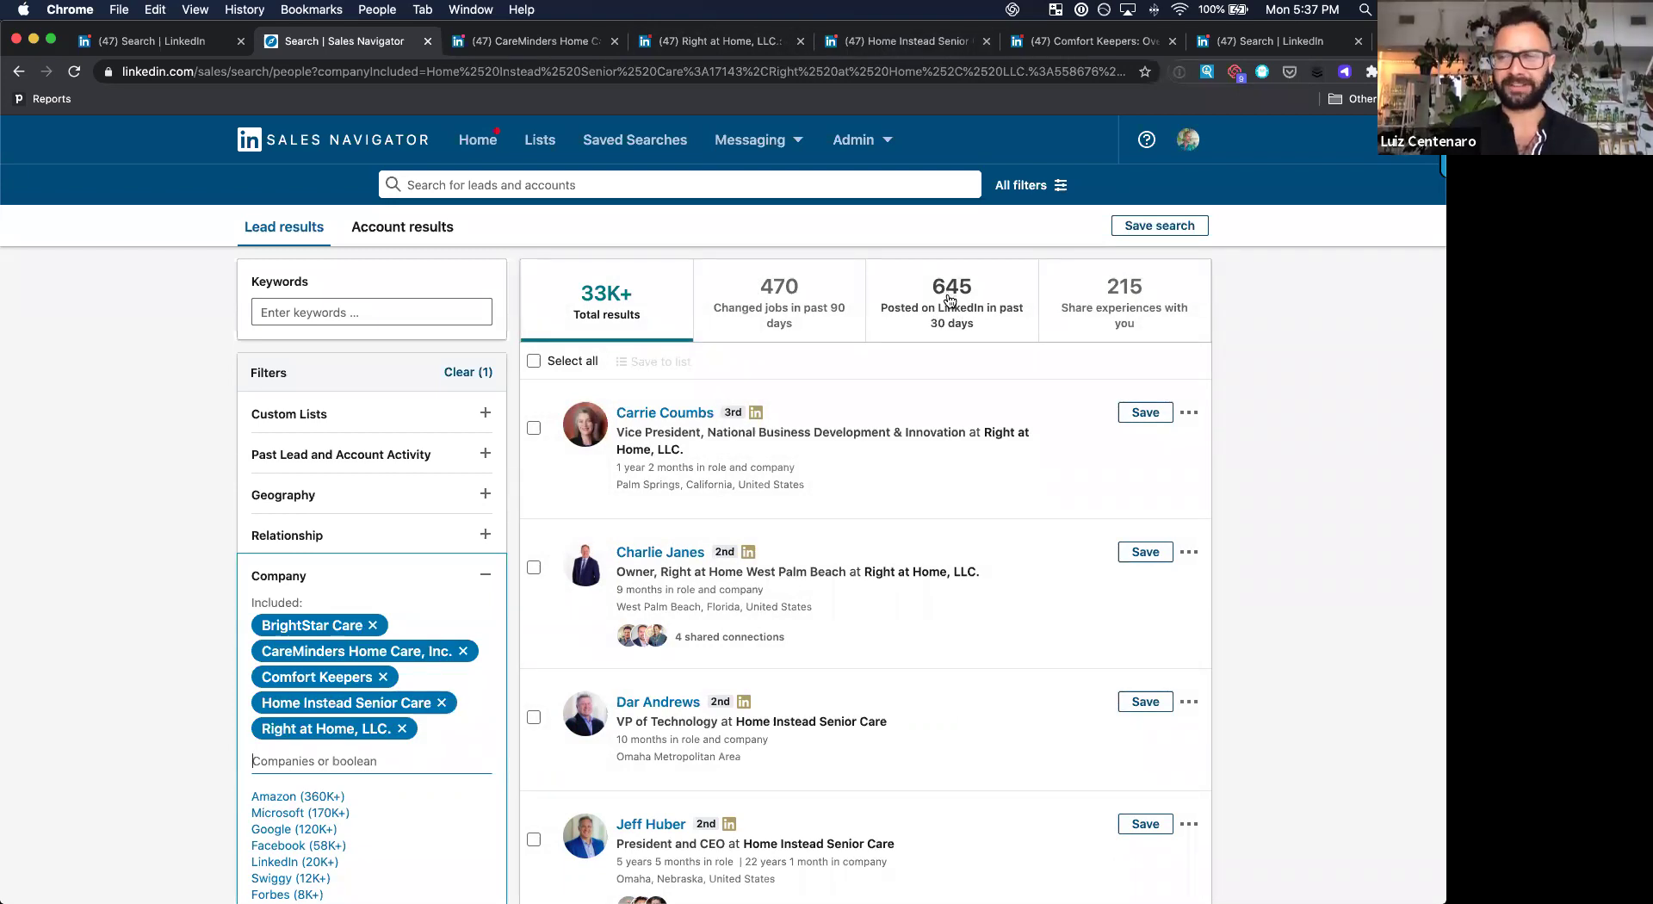
# Show only the 215 leads who share experiences with you and scroll the list
pyautogui.click(1123, 300)
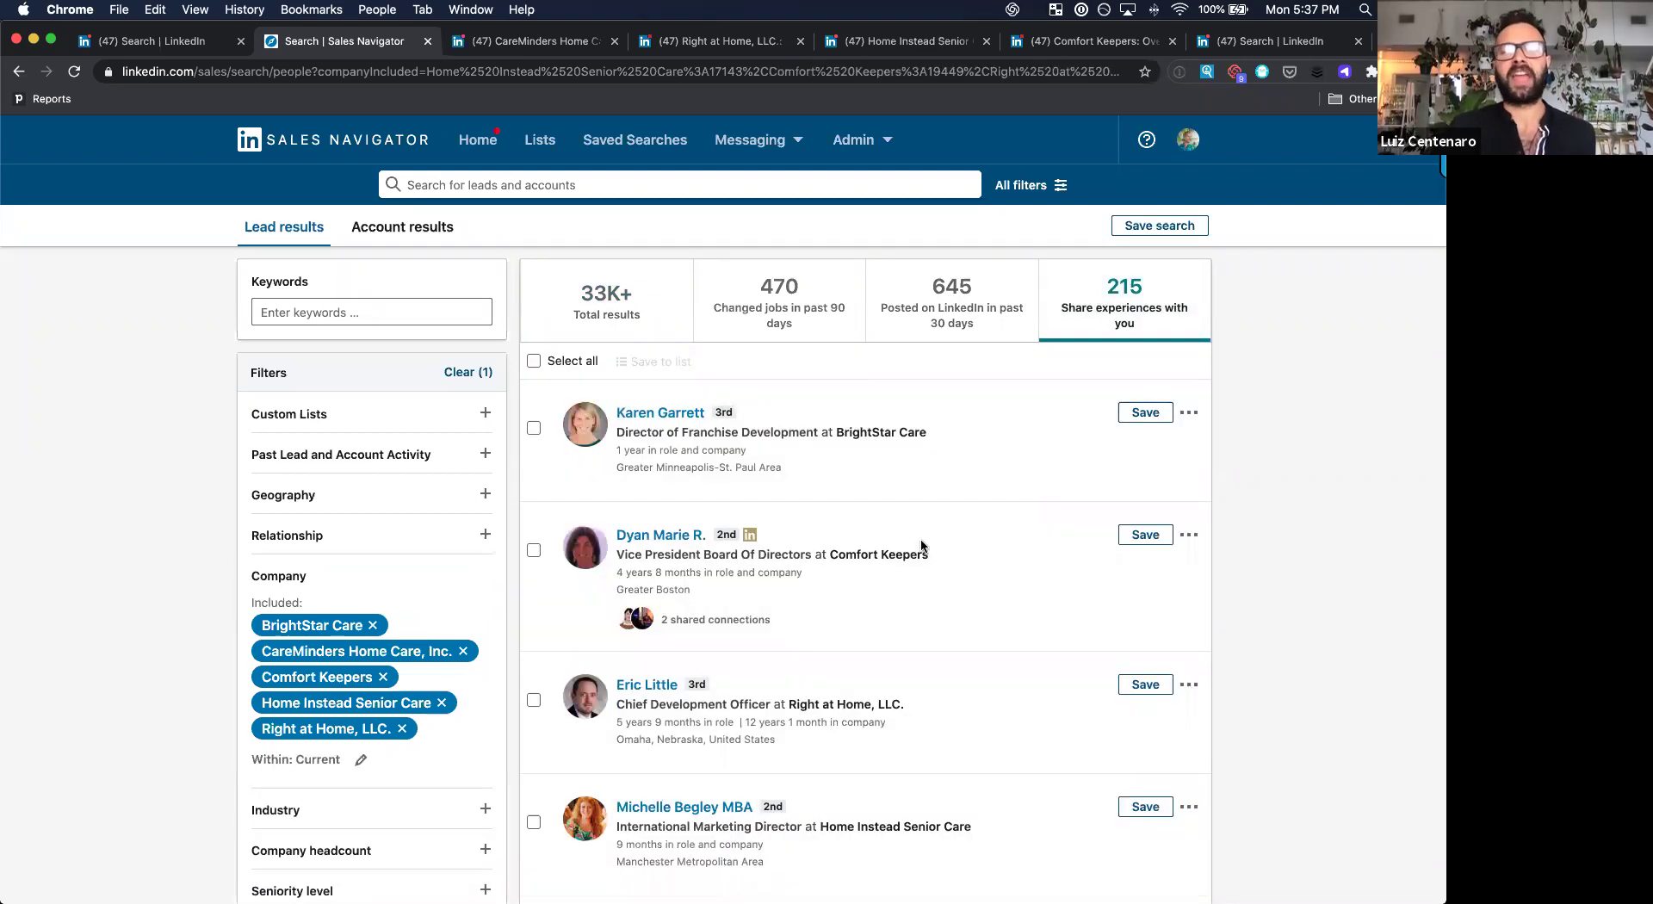
pyautogui.scroll(-1, 975, 546)
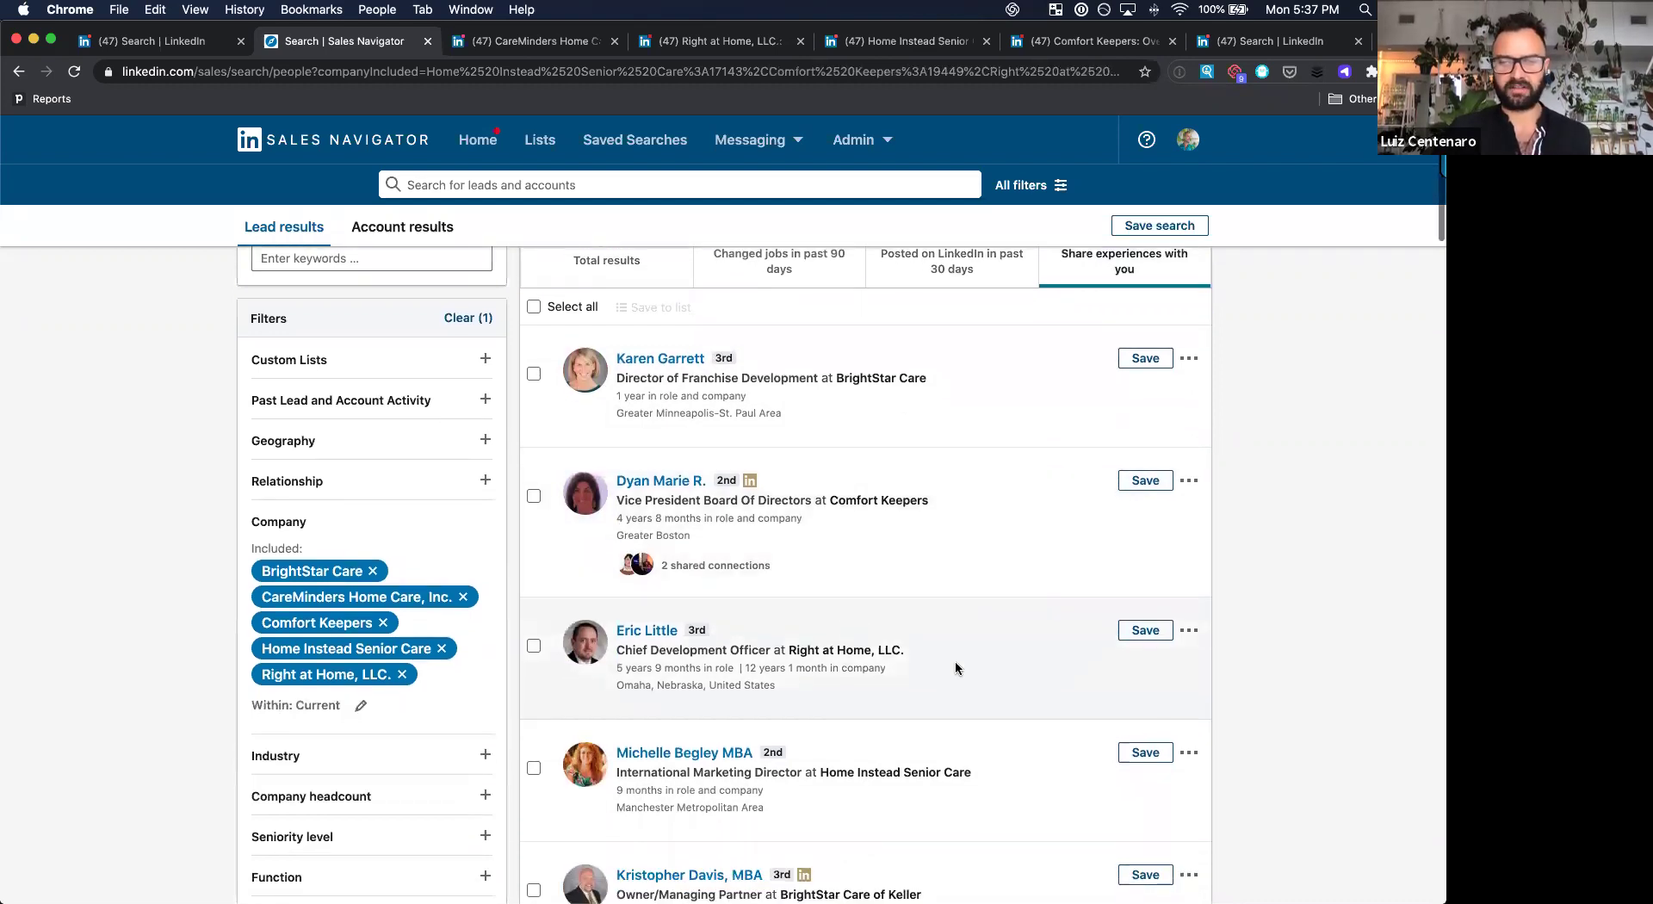
pyautogui.scroll(-1, 954, 660)
pyautogui.scroll(2, 954, 660)
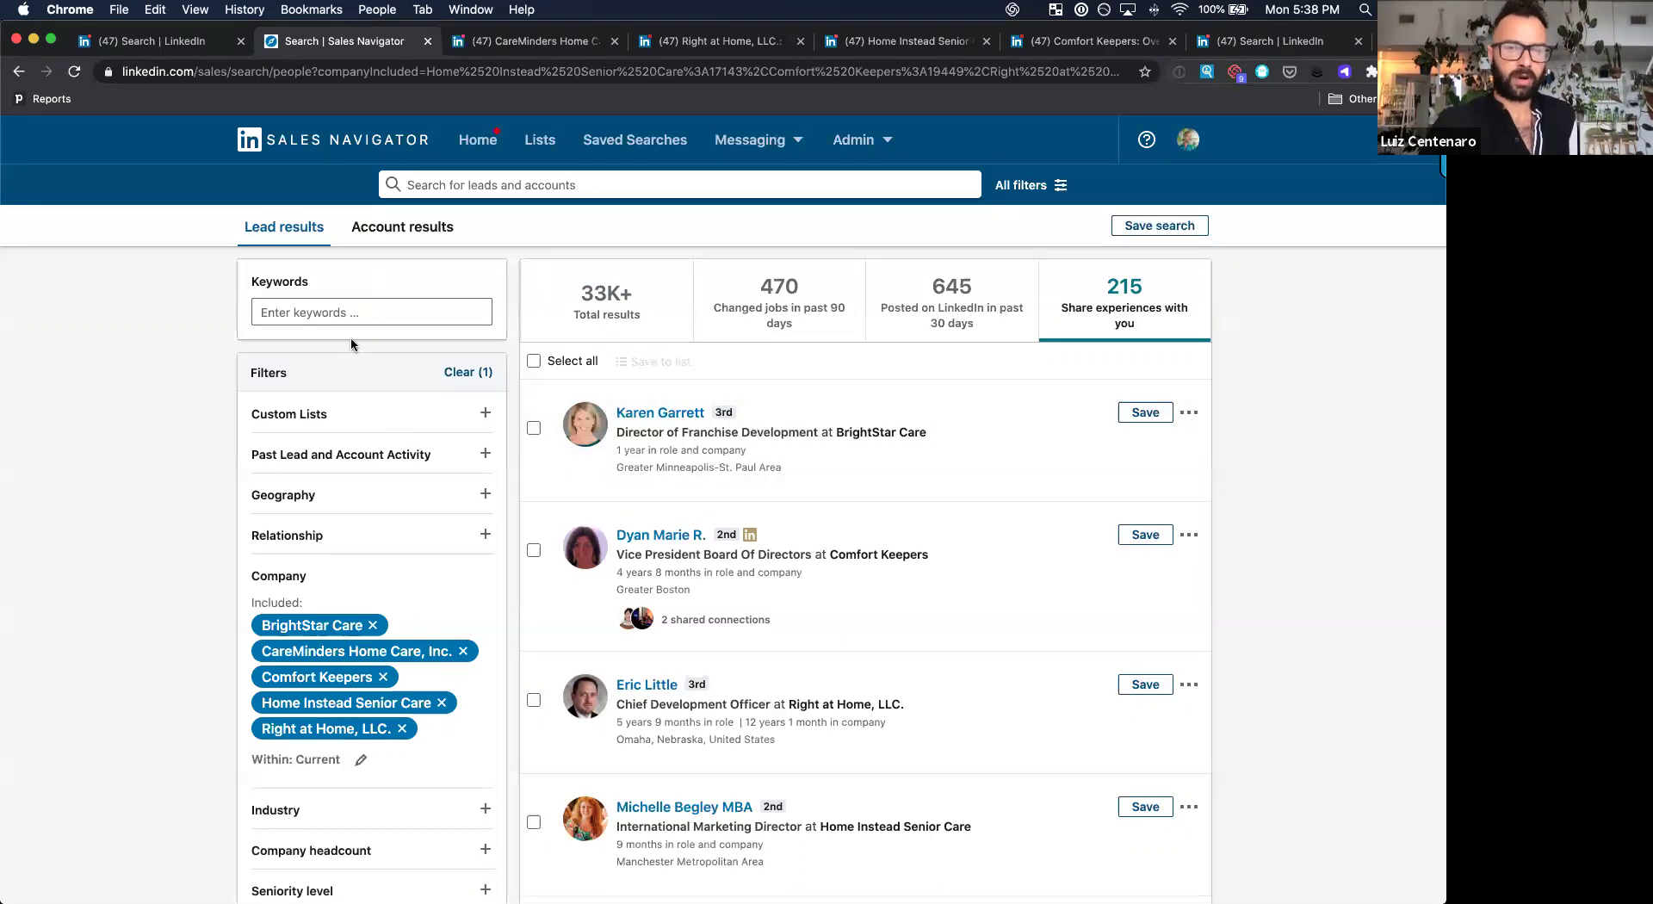
# Search the leads with the keywords 'payroll, scheduling', giving 217 results
pyautogui.click(348, 310)
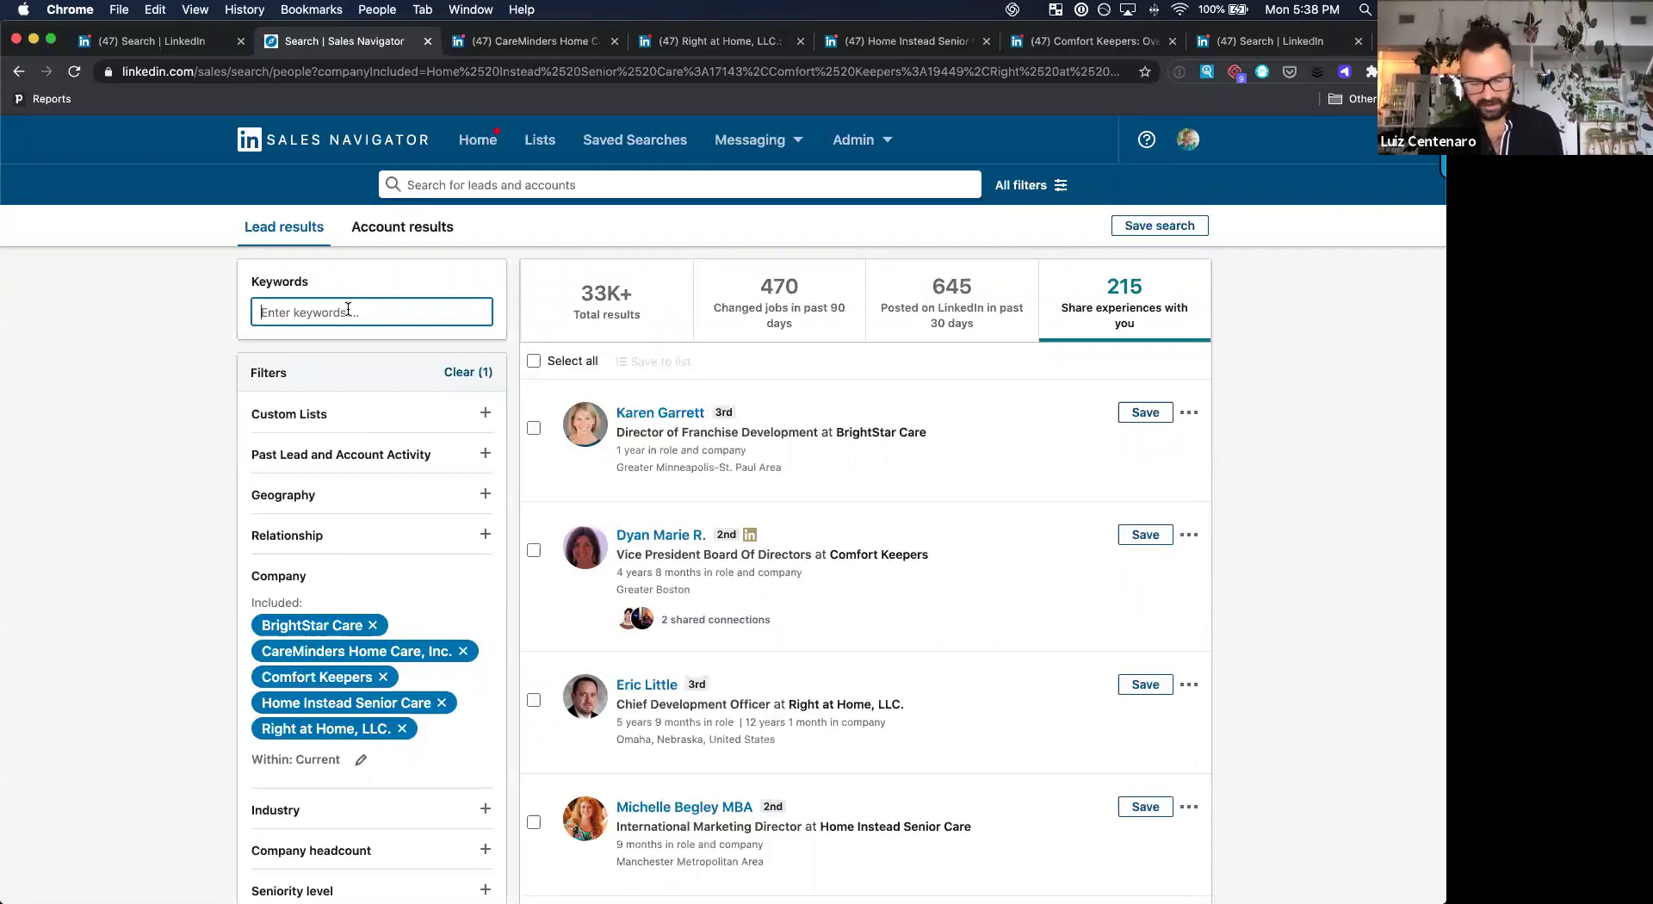
pyautogui.write('payroll')
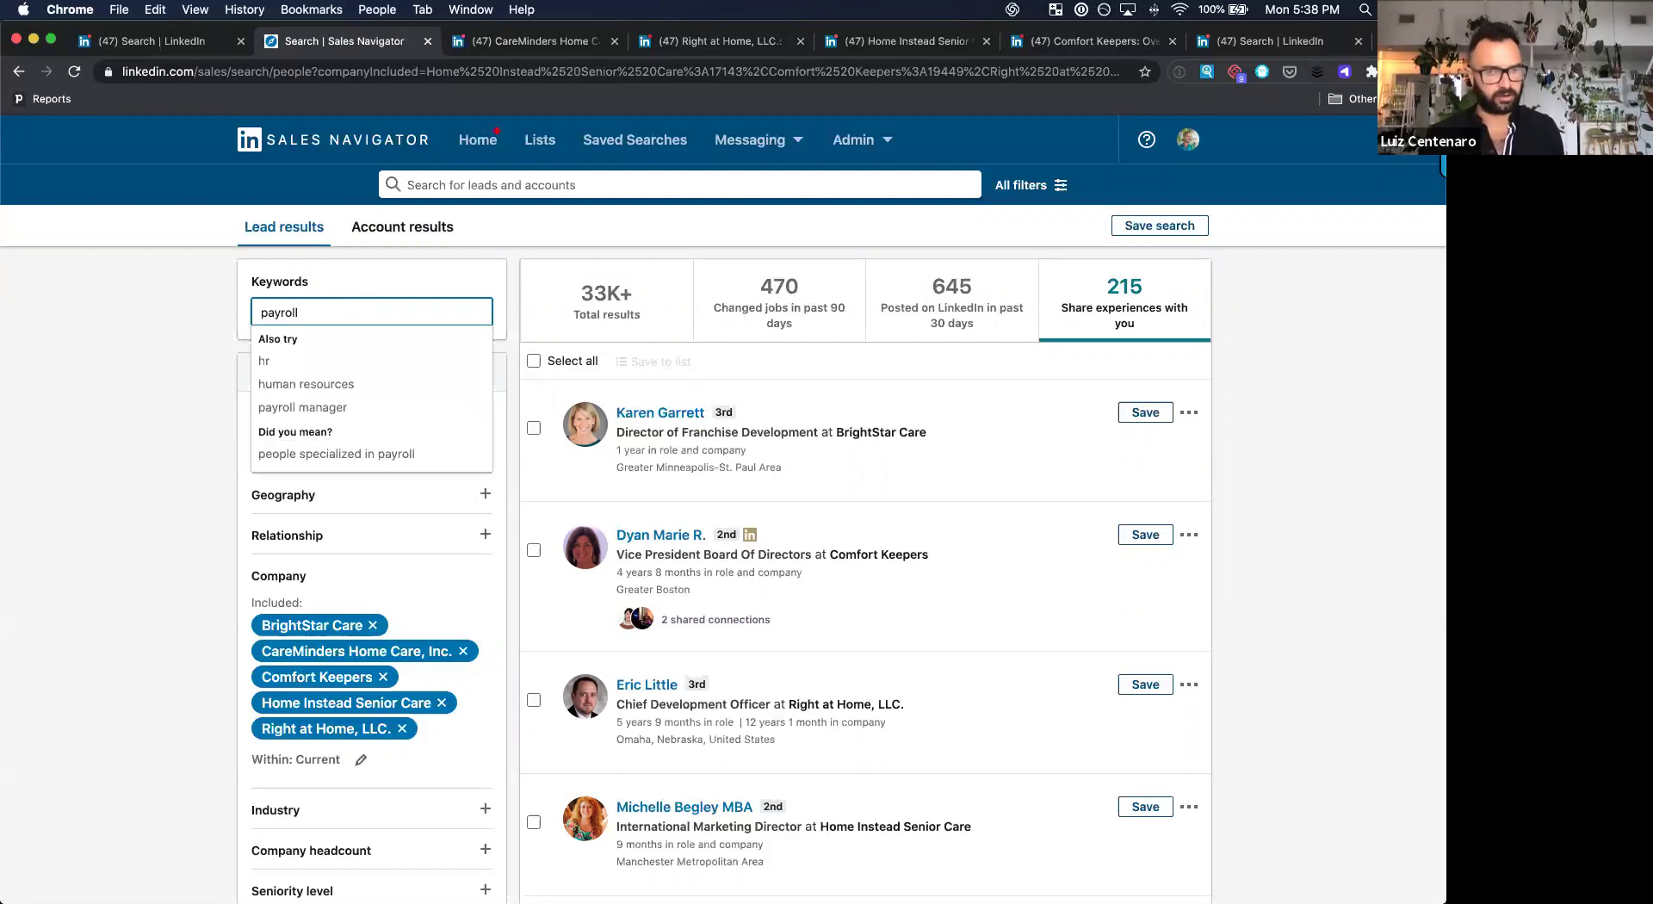
pyautogui.press('Return')
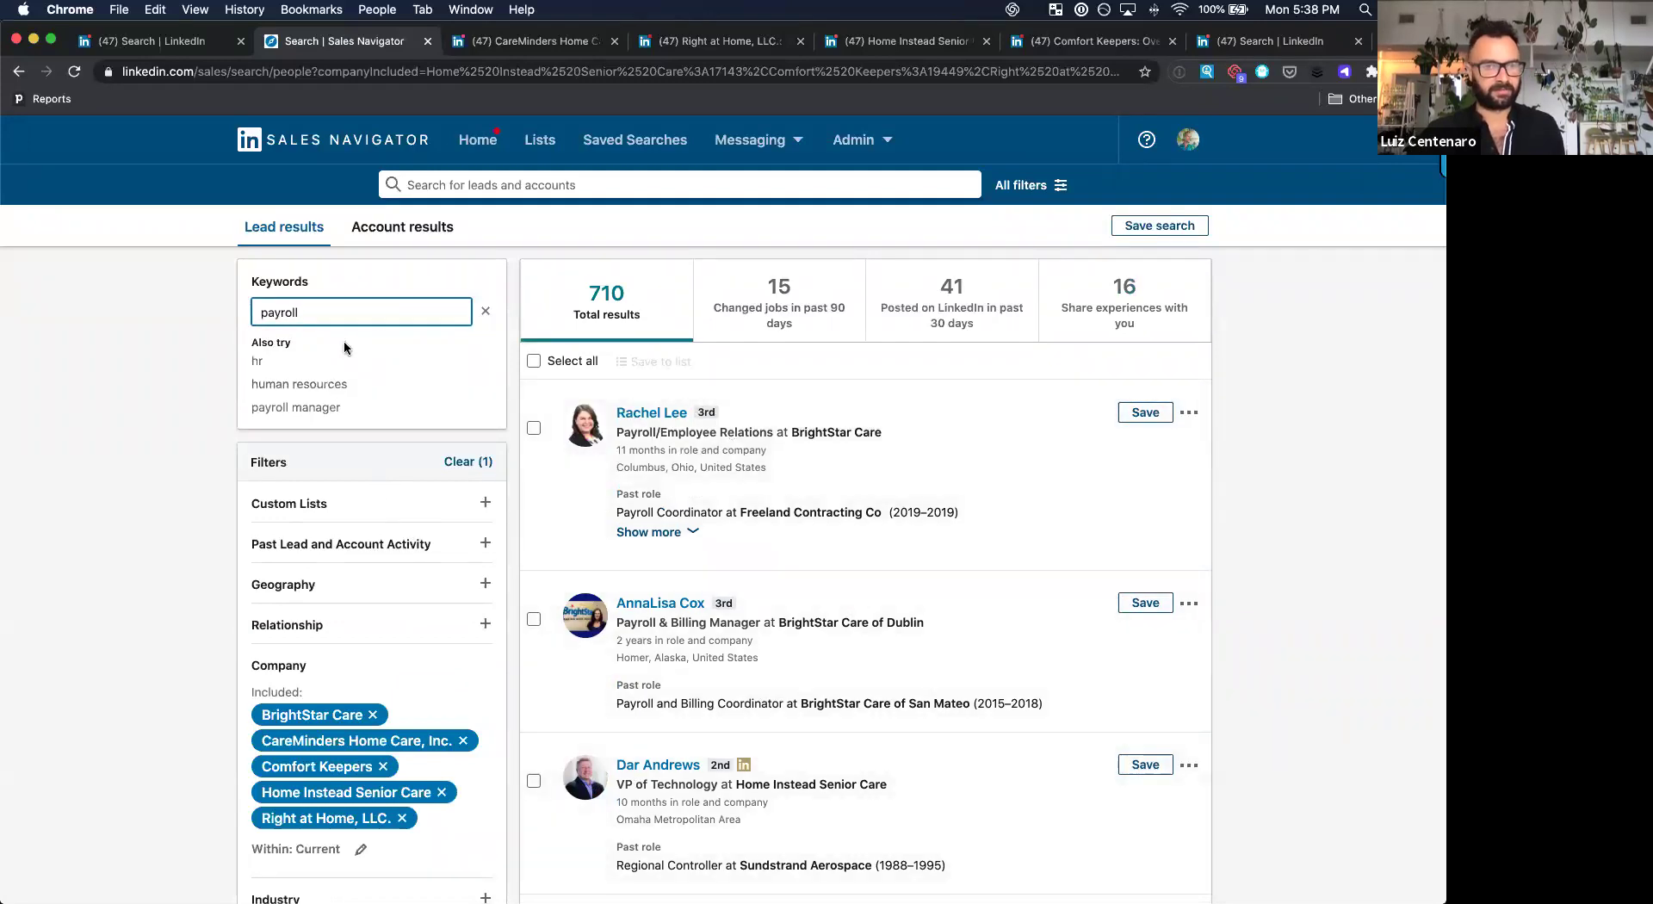
pyautogui.write(', ')
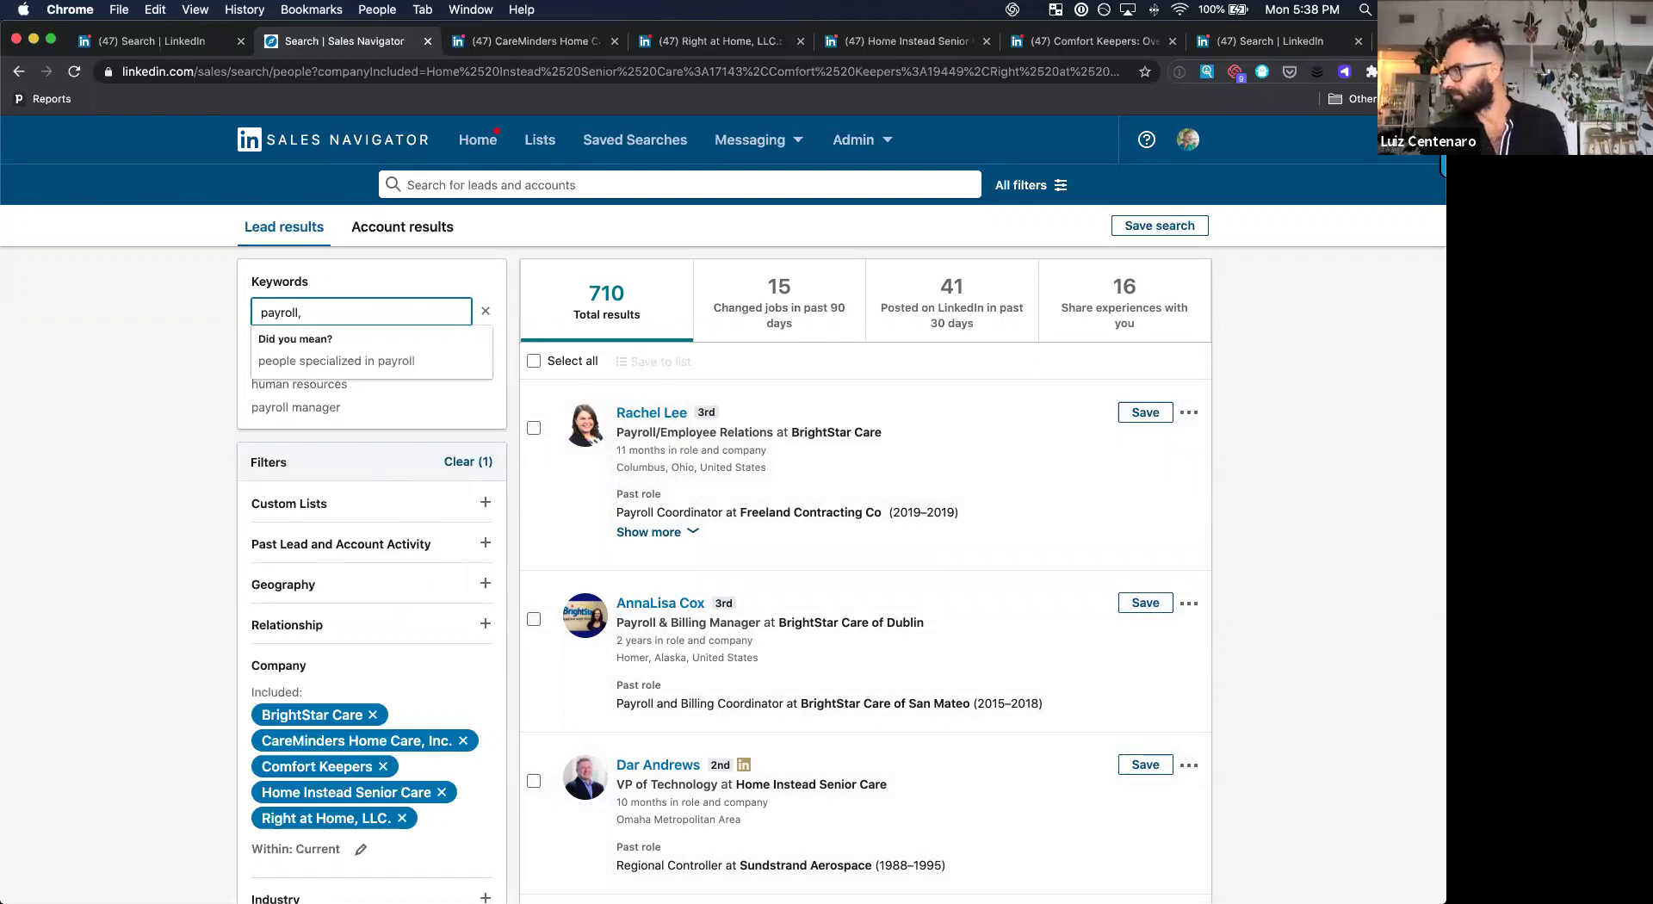
pyautogui.write('scheduling')
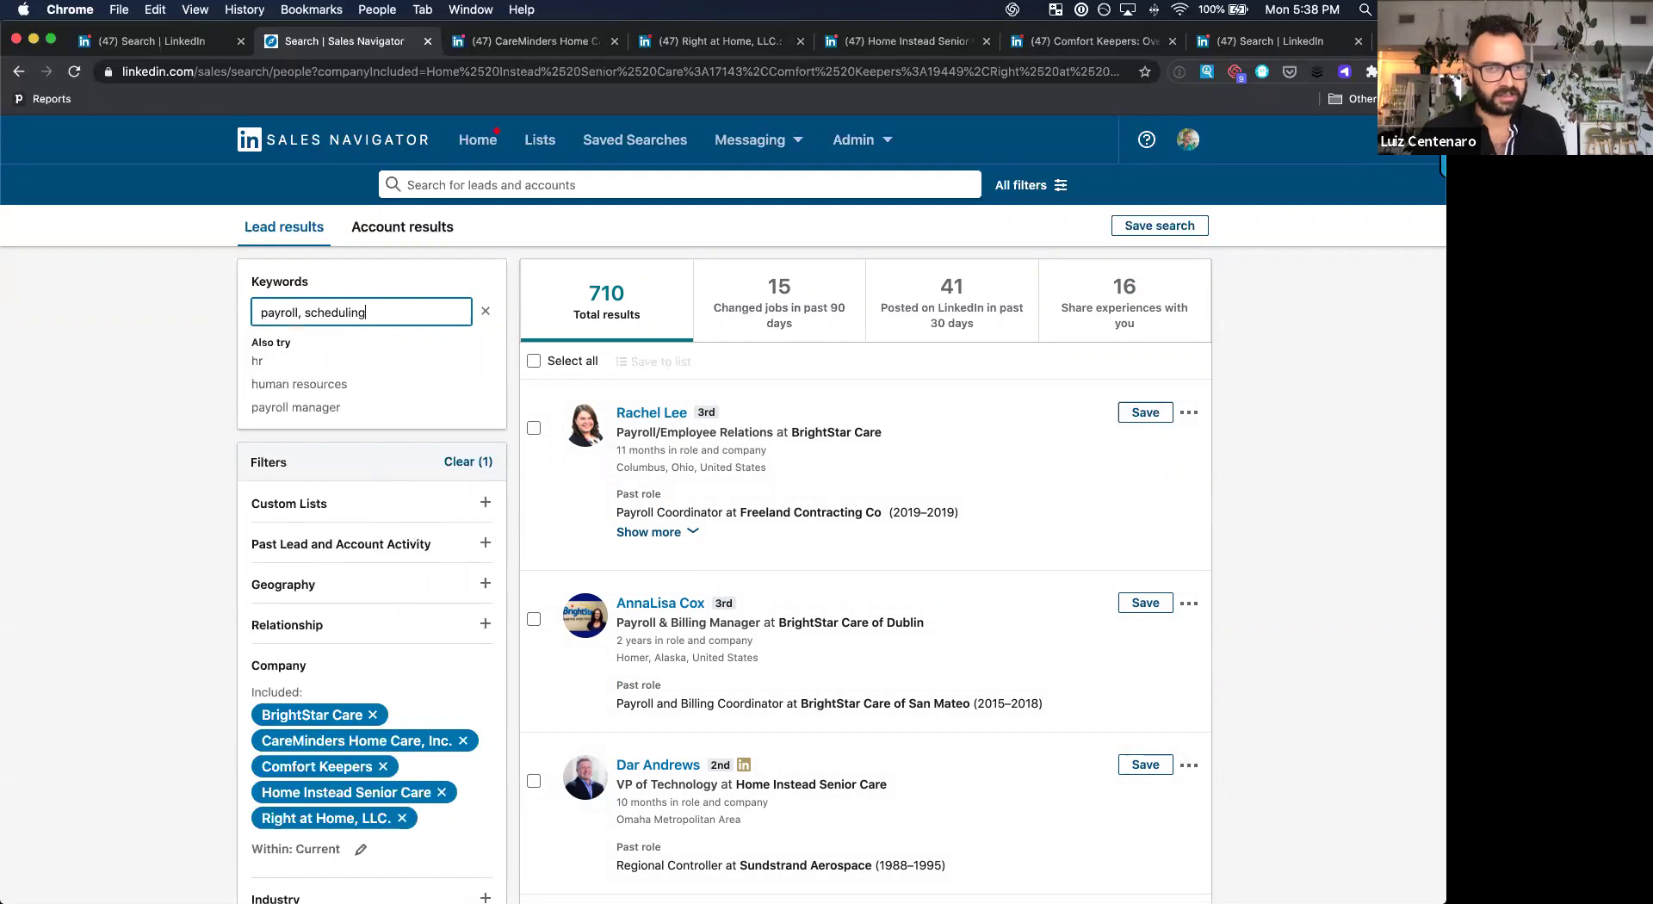
pyautogui.press('Return')
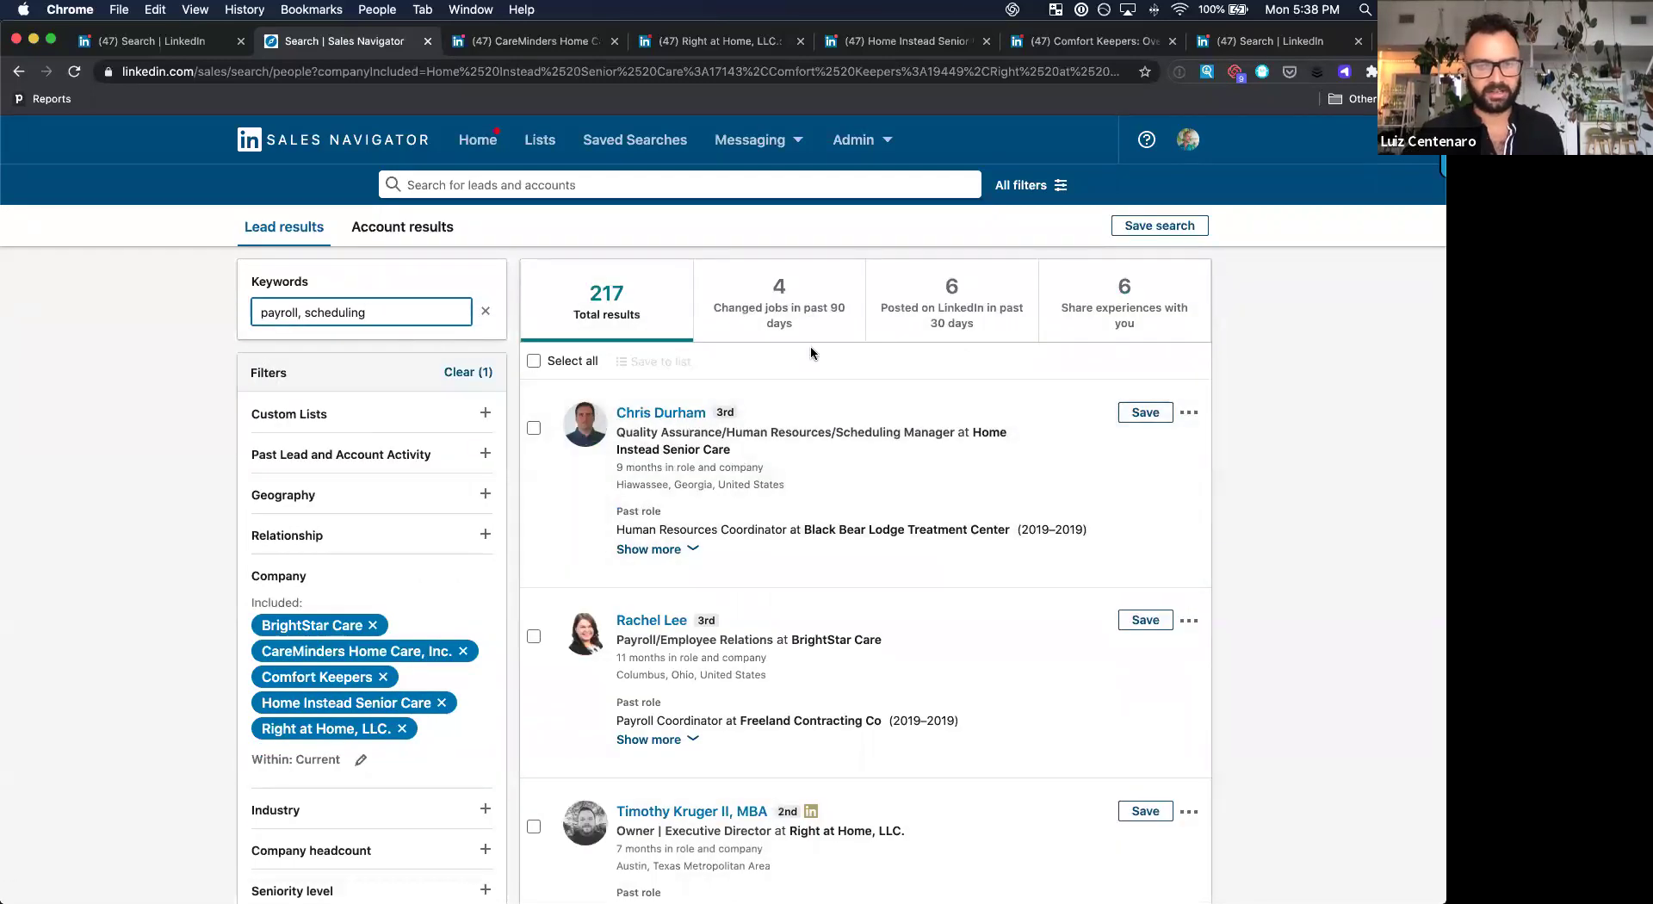
# Remove 'scheduling' from the keywords so the search uses 'payroll' alone
pyautogui.scroll(-2, 810, 351)
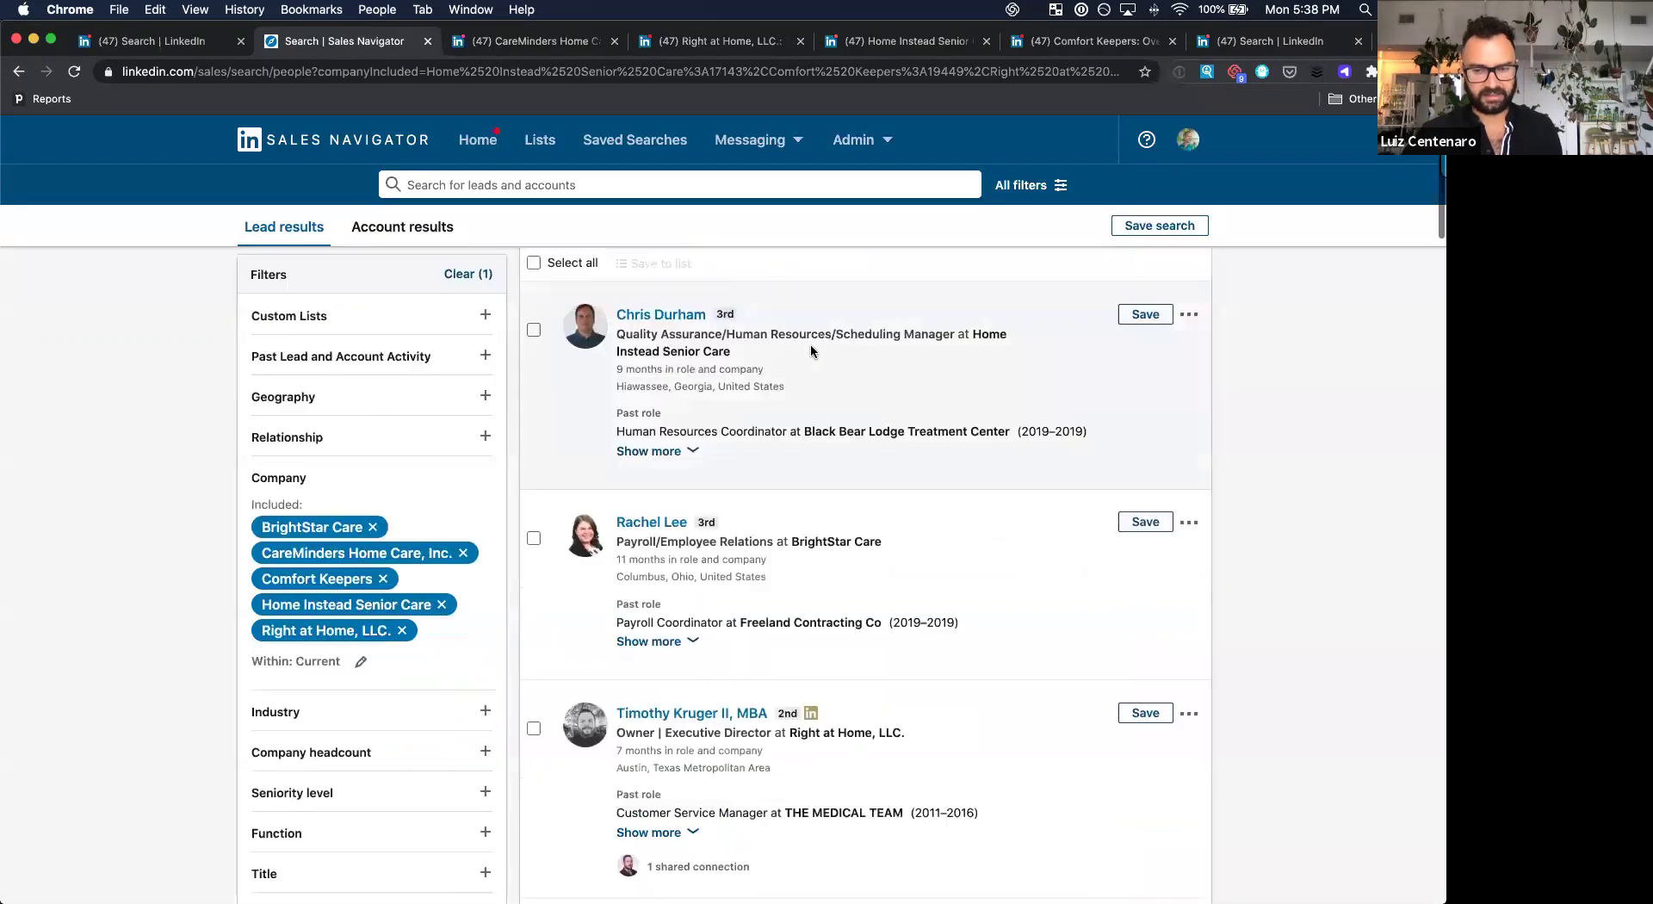
pyautogui.scroll(-2, 810, 350)
pyautogui.scroll(-2, 810, 344)
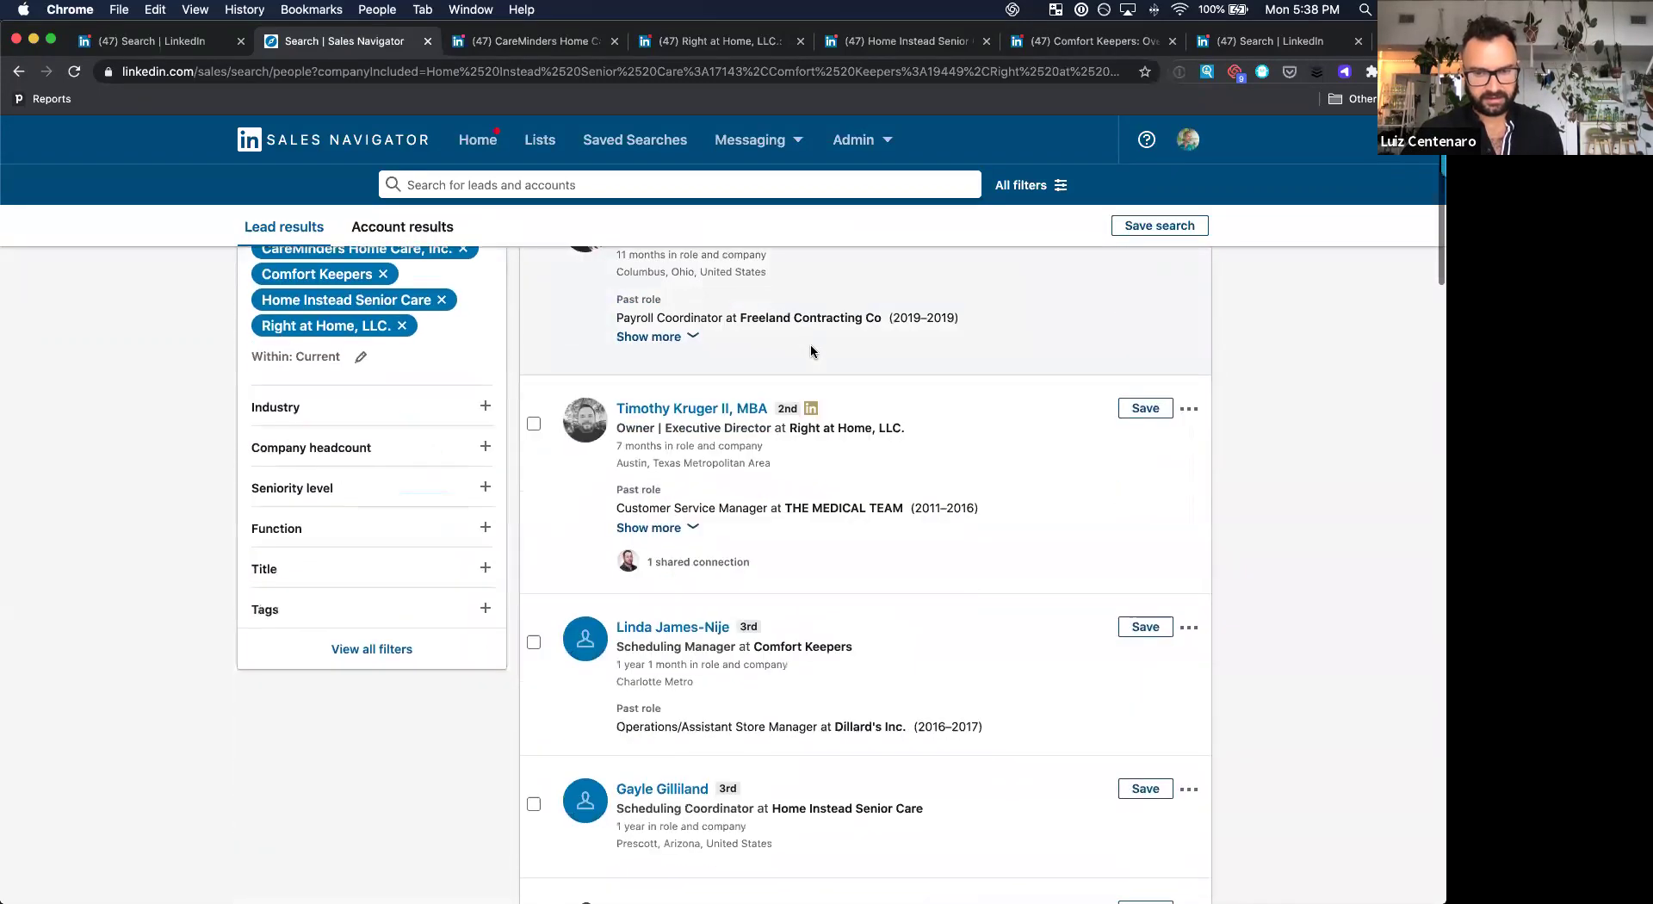
pyautogui.scroll(-3, 809, 343)
pyautogui.scroll(-2, 809, 352)
pyautogui.scroll(10, 809, 352)
pyautogui.click(304, 314)
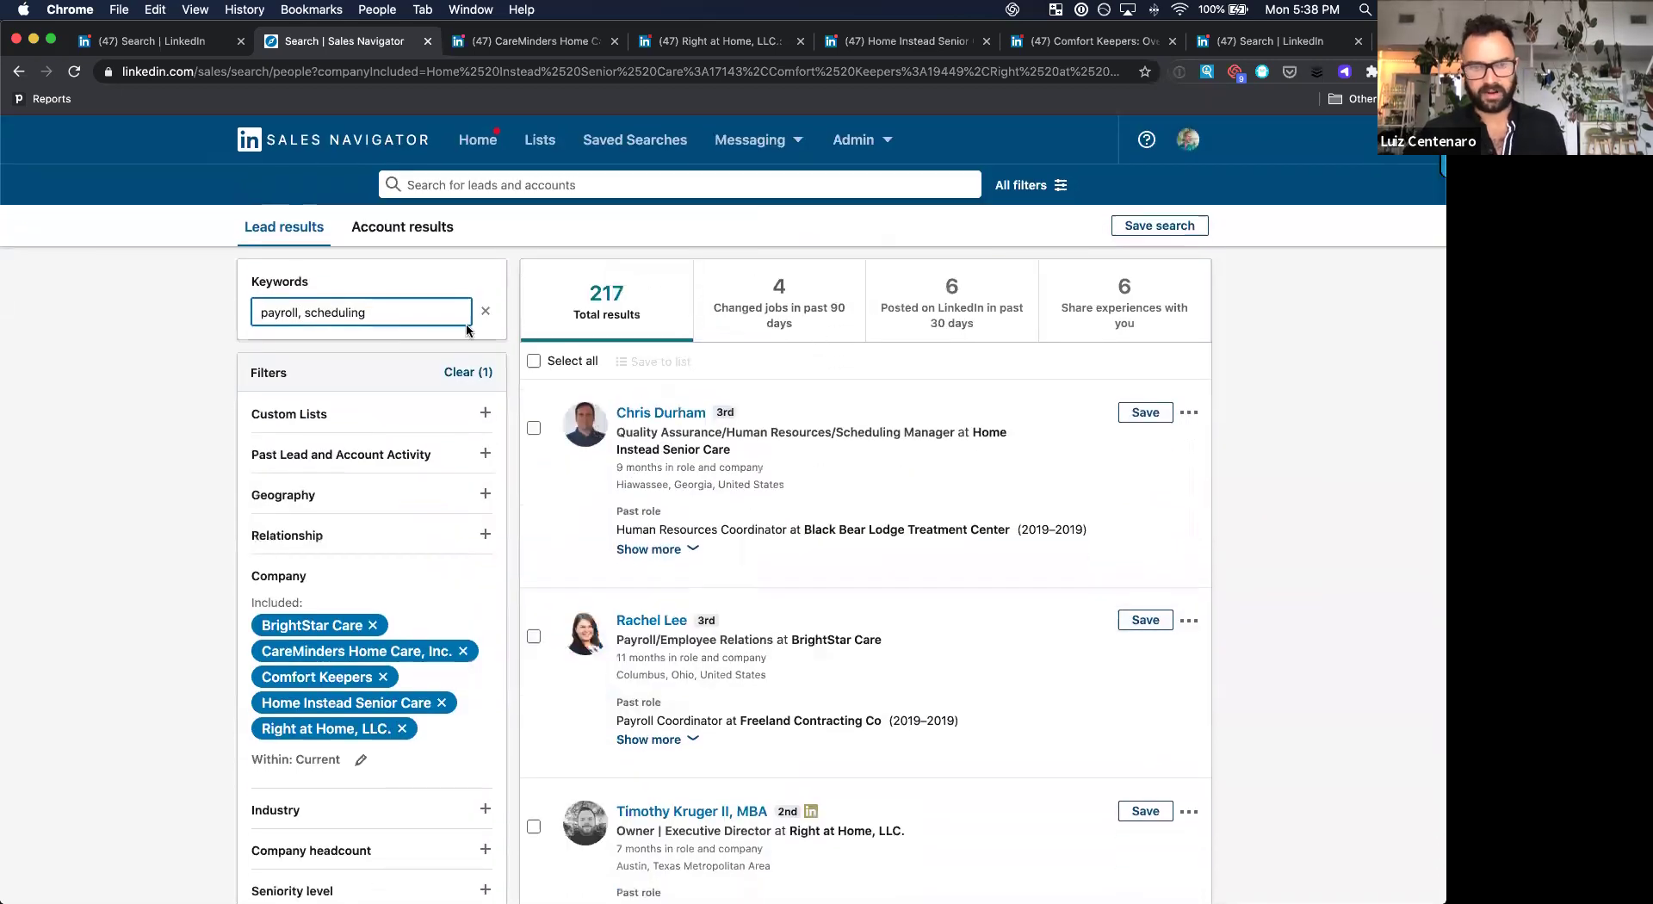
pyautogui.doubleClick(350, 314)
pyautogui.press('BackSpace')
pyautogui.press('BackSpace')
pyautogui.press('BackSpace')
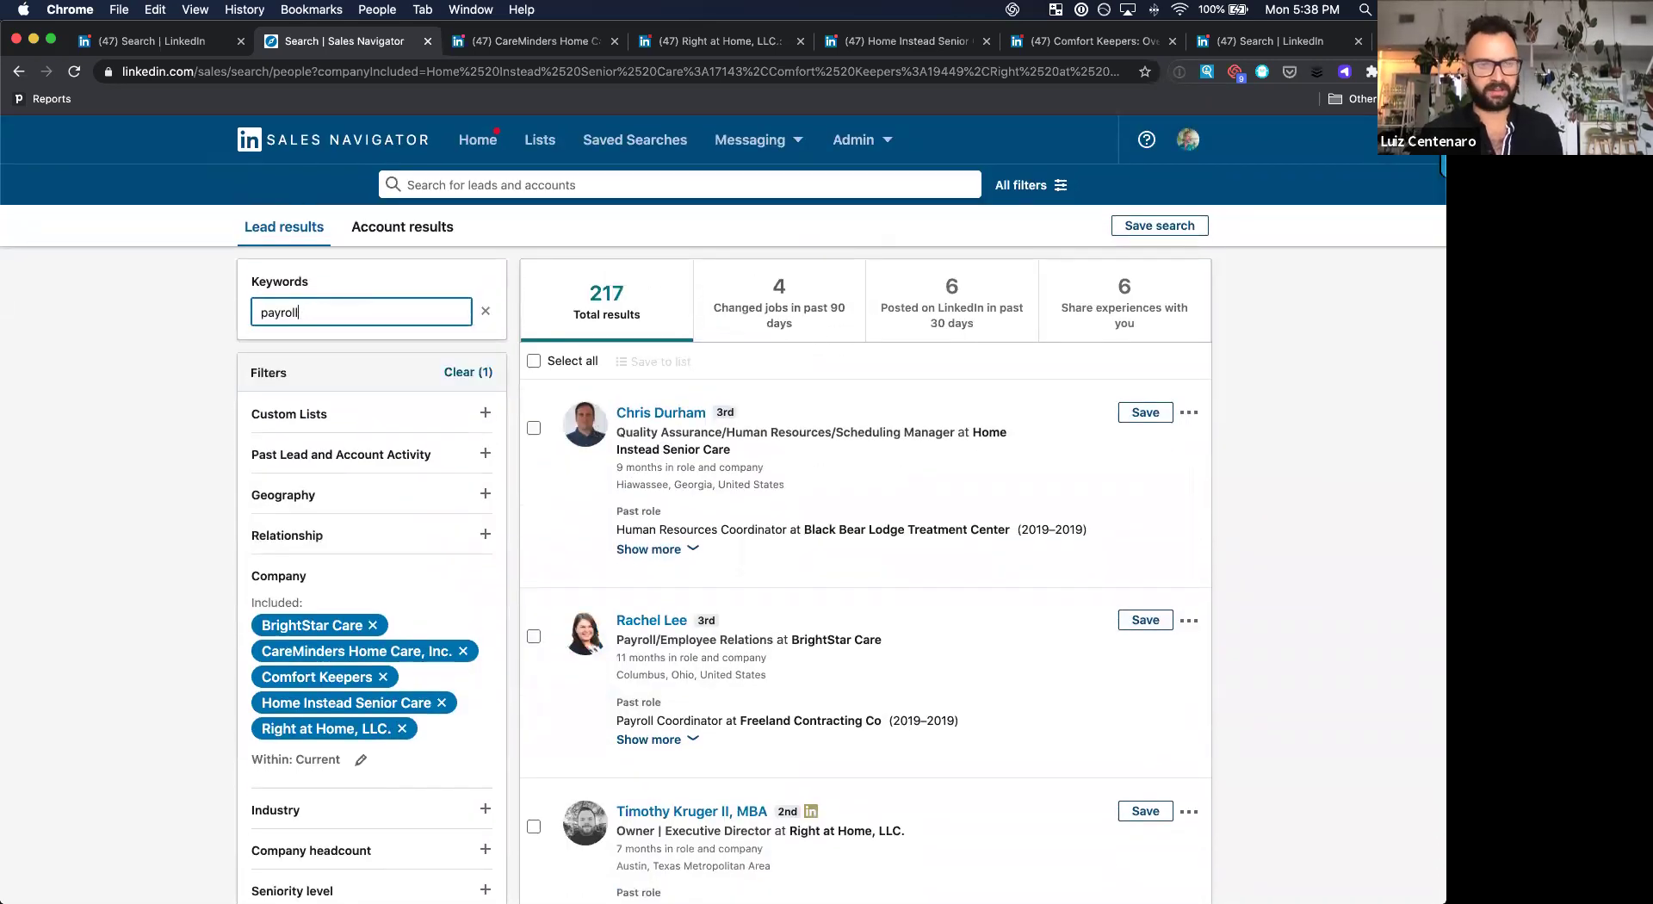
pyautogui.press('Return')
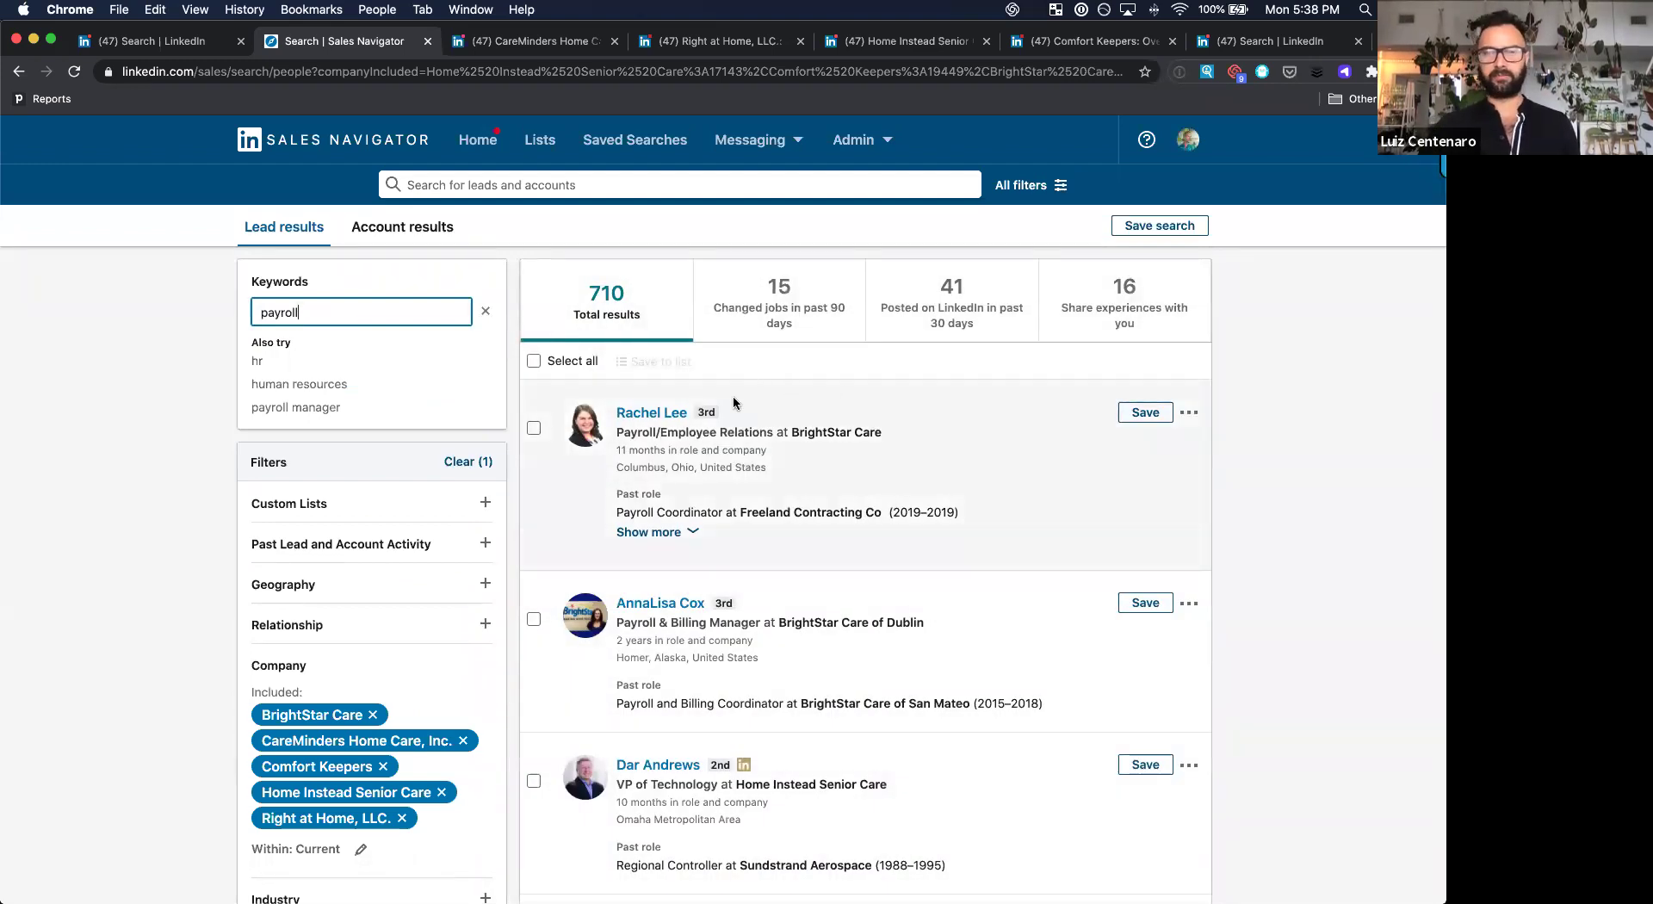
# Review the 710 payroll results down to the 29-page pagination and back
pyautogui.scroll(-5, 594, 302)
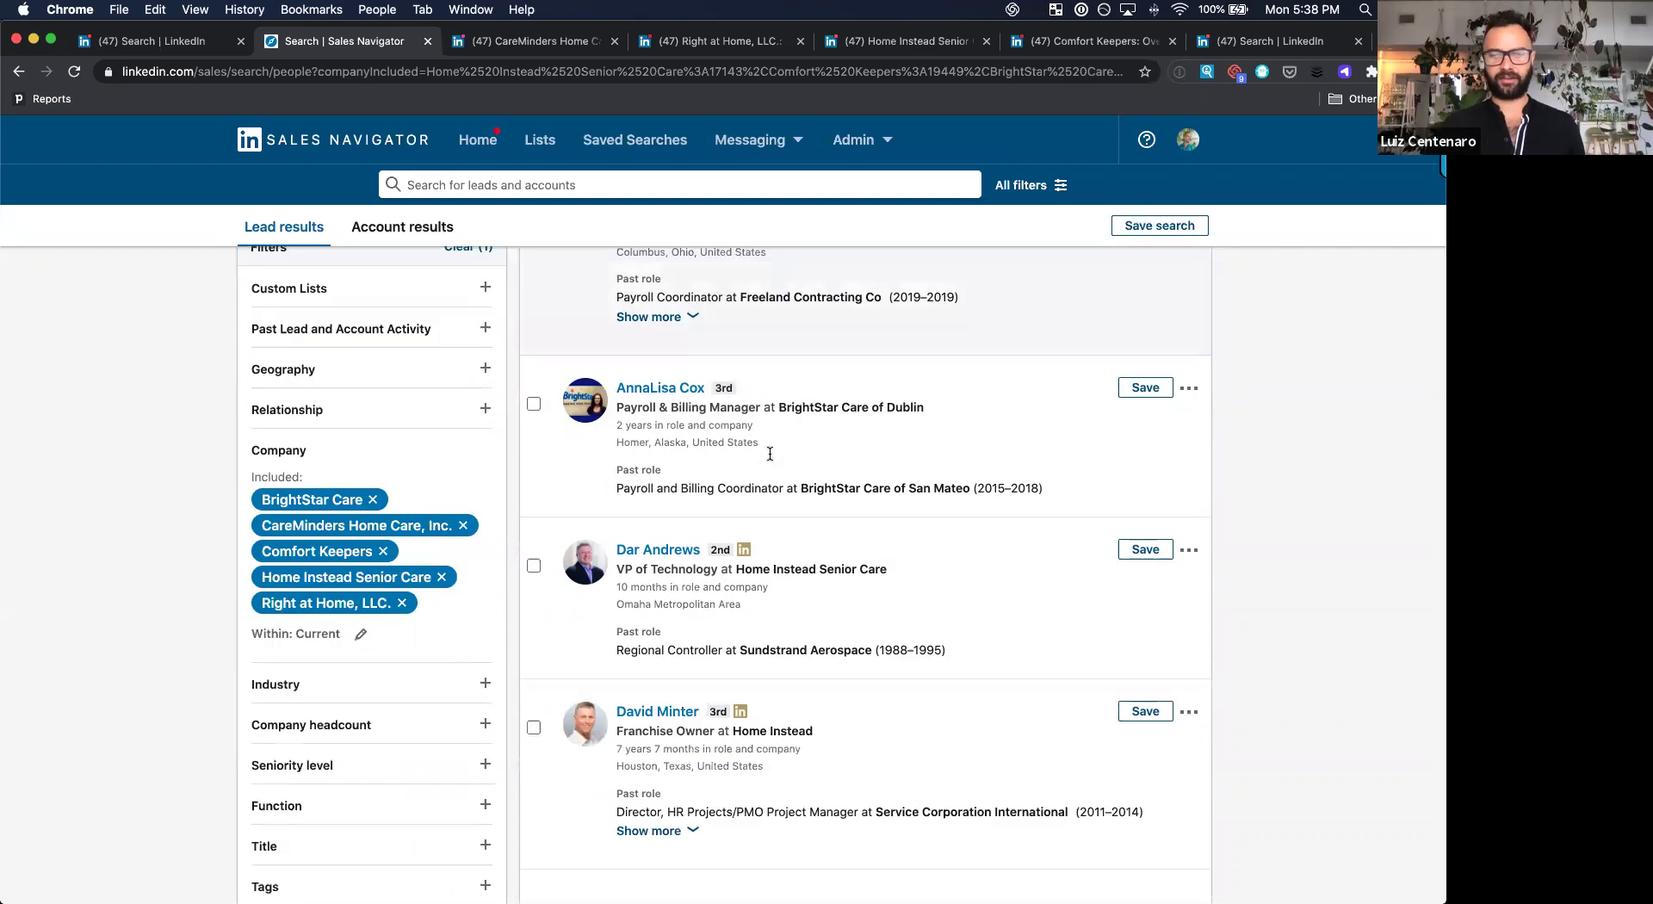
pyautogui.scroll(-10, 767, 462)
pyautogui.scroll(-15, 771, 657)
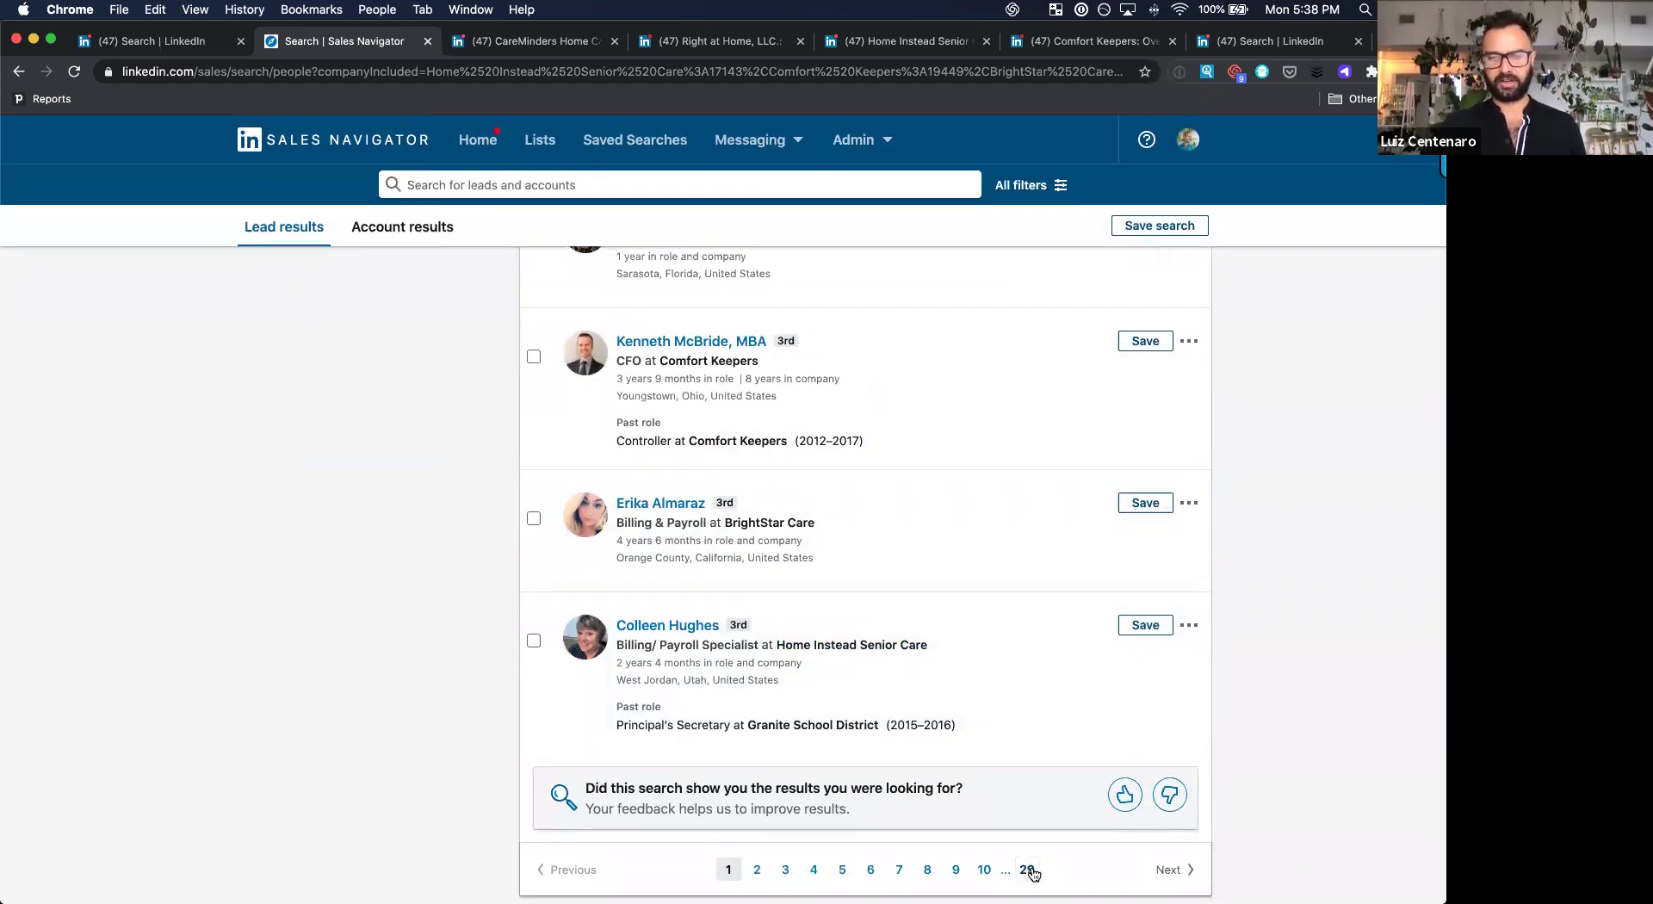
pyautogui.scroll(2, 954, 468)
pyautogui.scroll(15, 953, 469)
pyautogui.scroll(5, 953, 468)
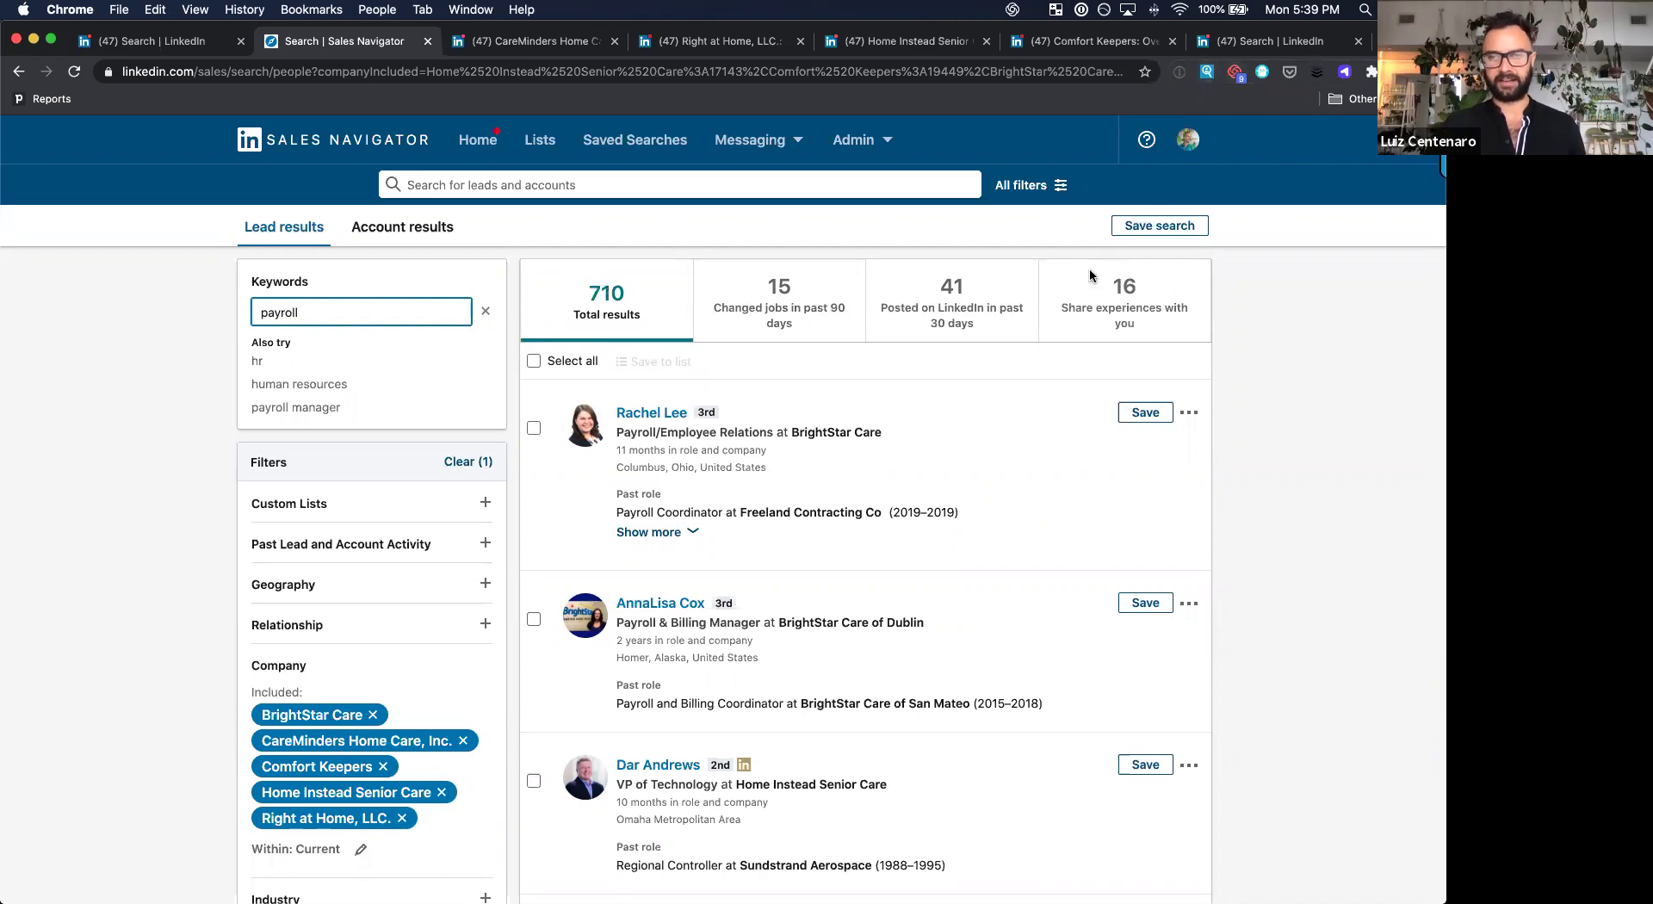
# Copy the saved Seamless.AI password from 1Password
pyautogui.click(1267, 423)
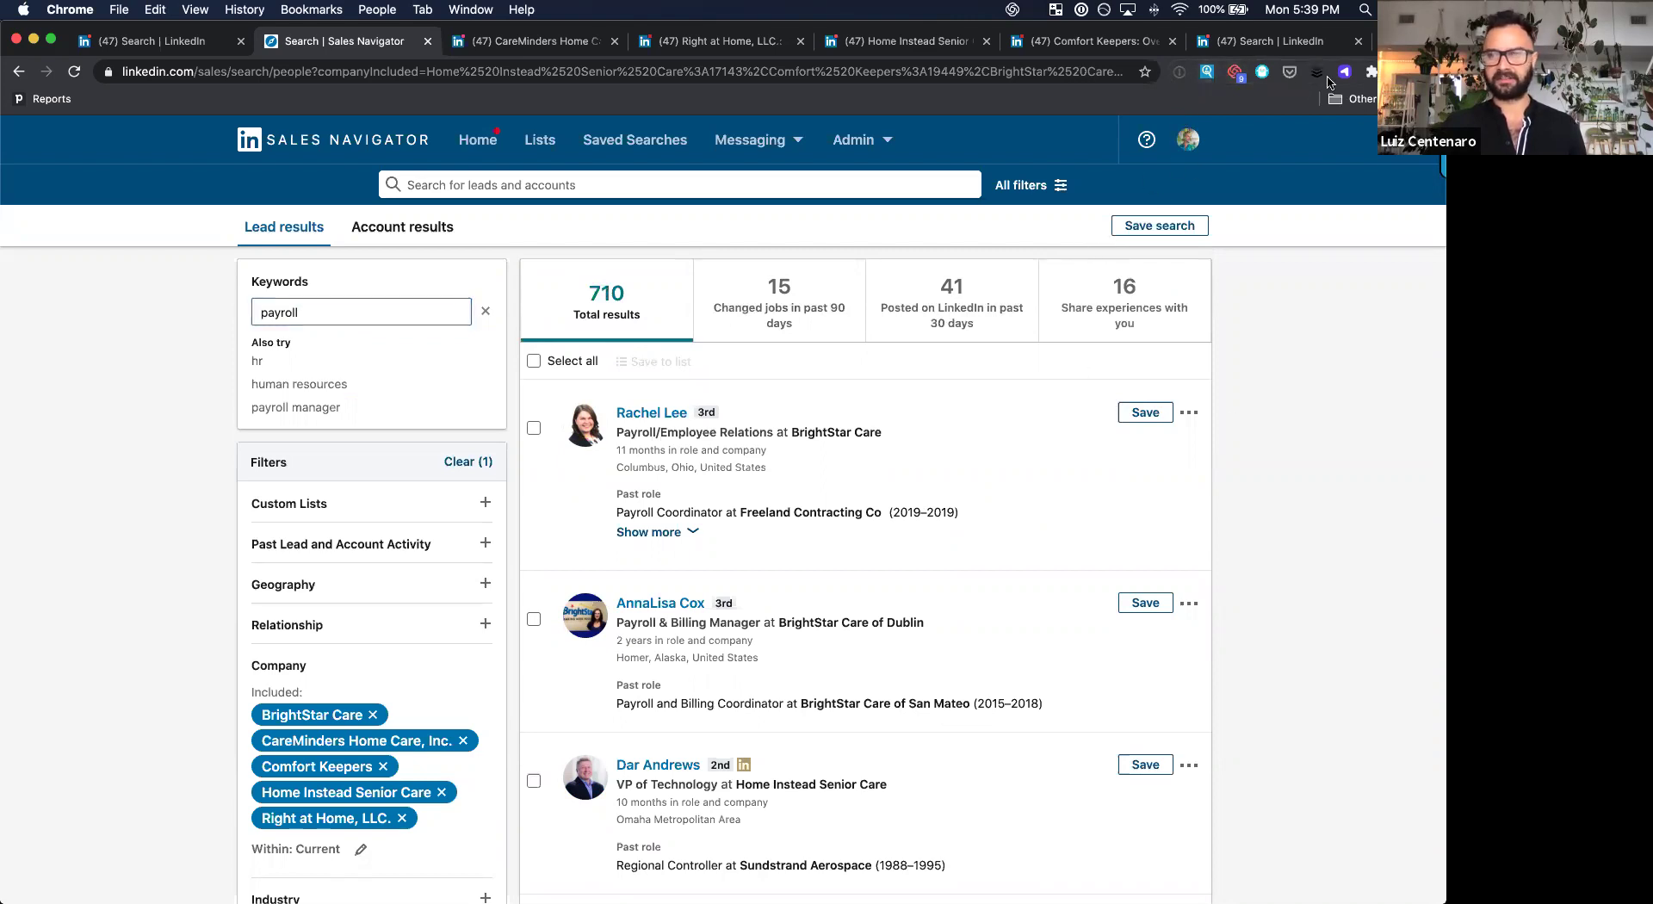
pyautogui.click(1206, 73)
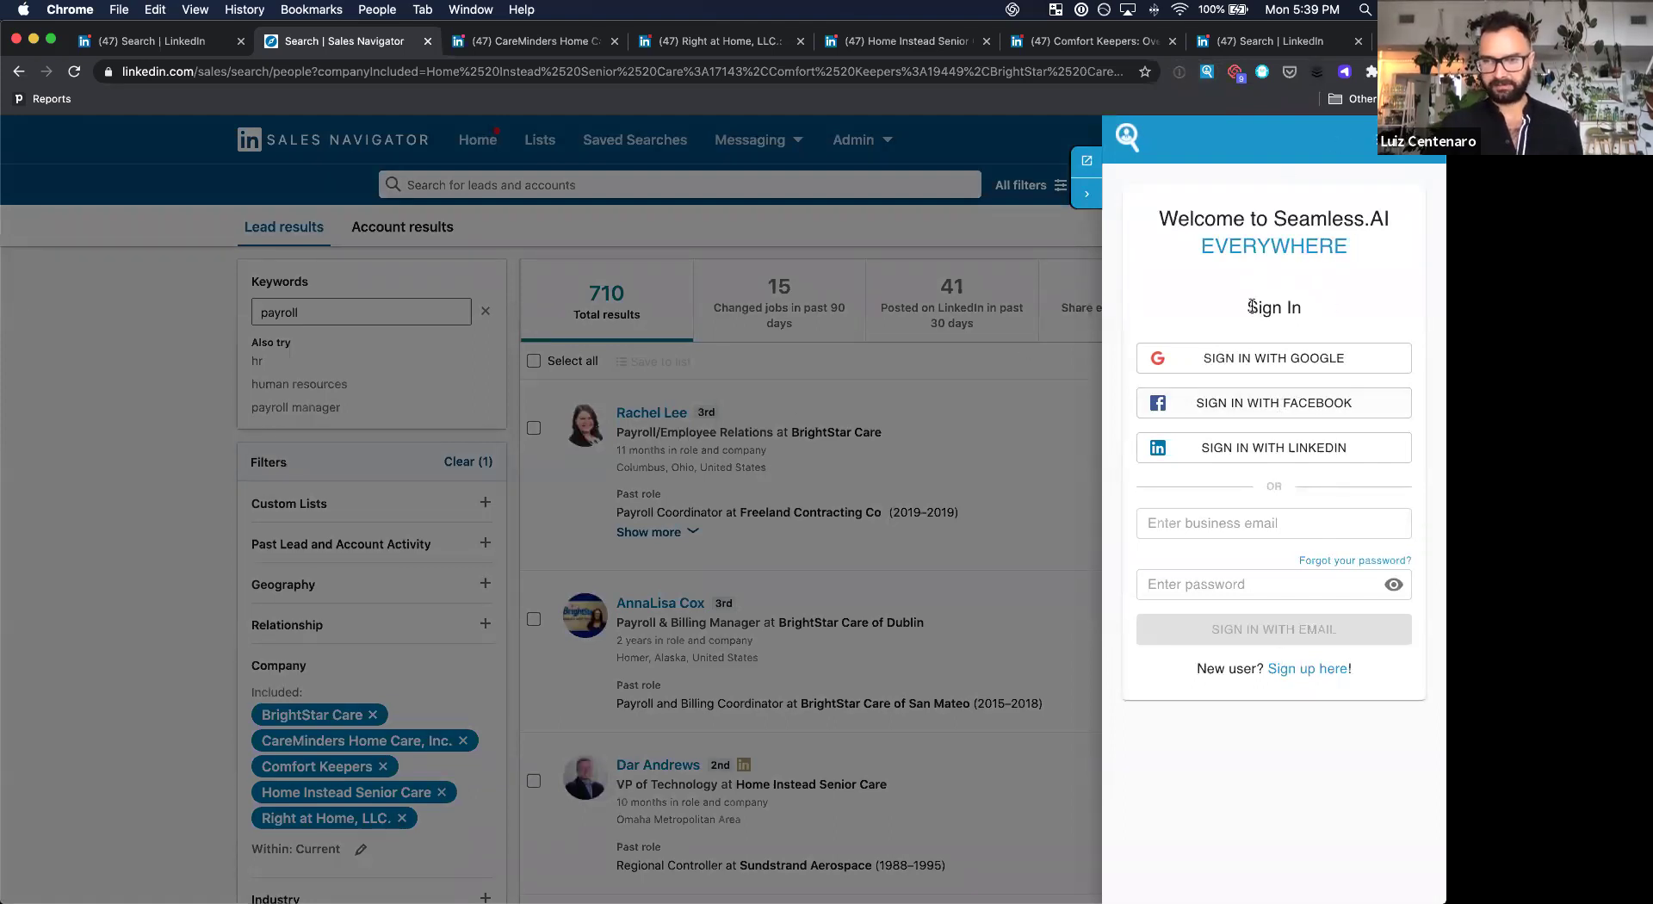
pyautogui.click(1081, 10)
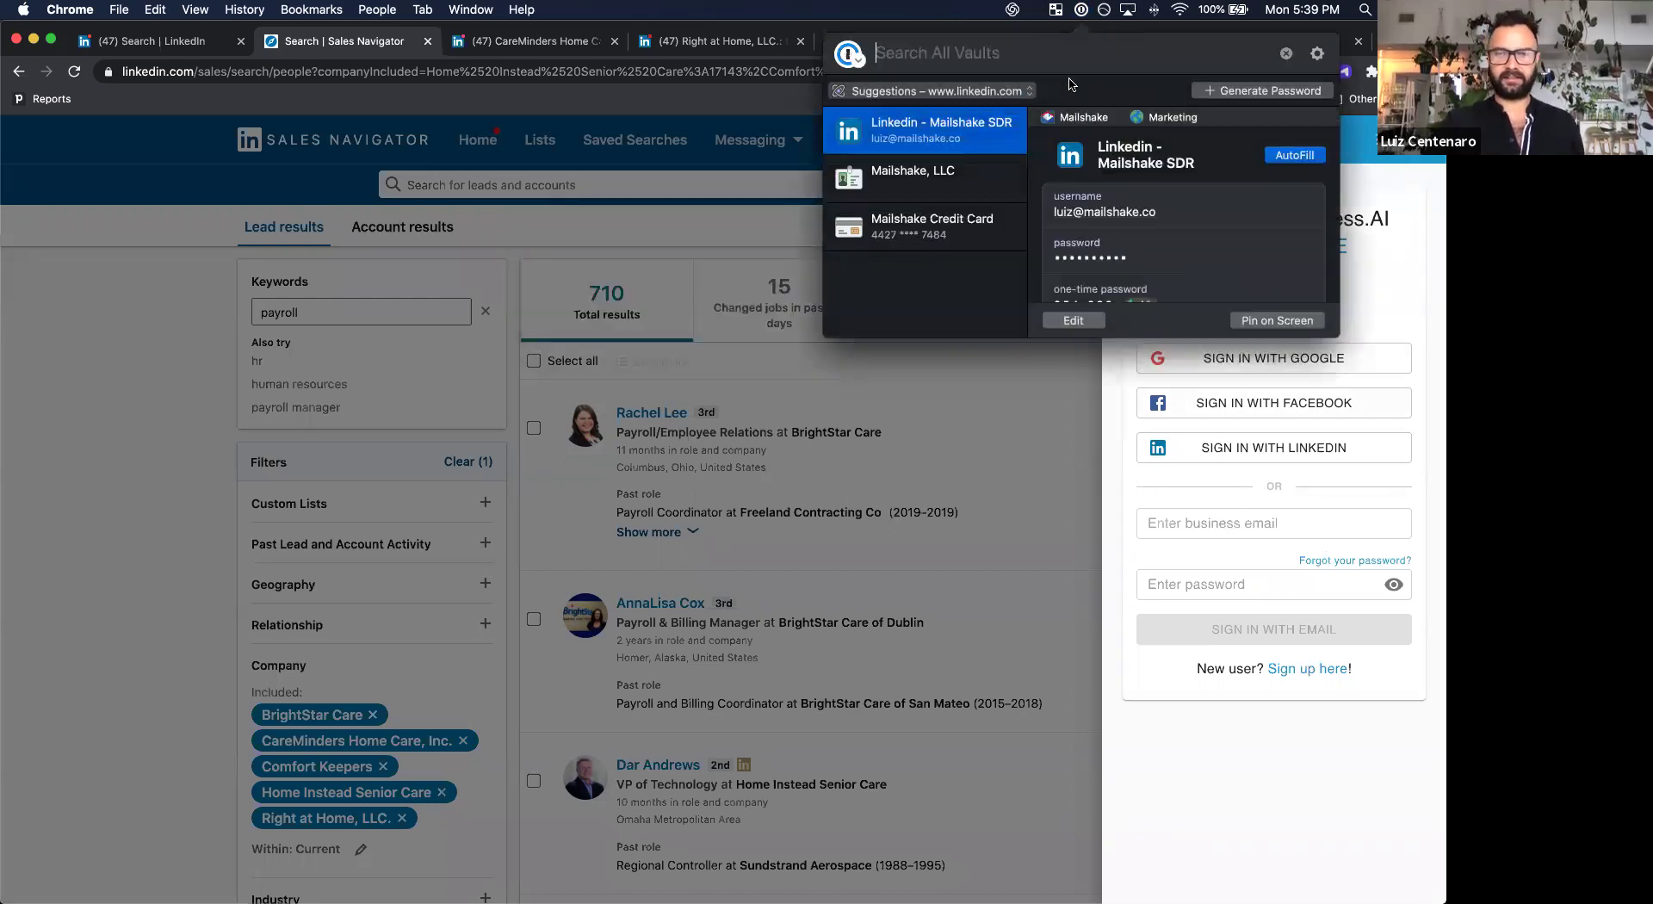
pyautogui.write('seaml')
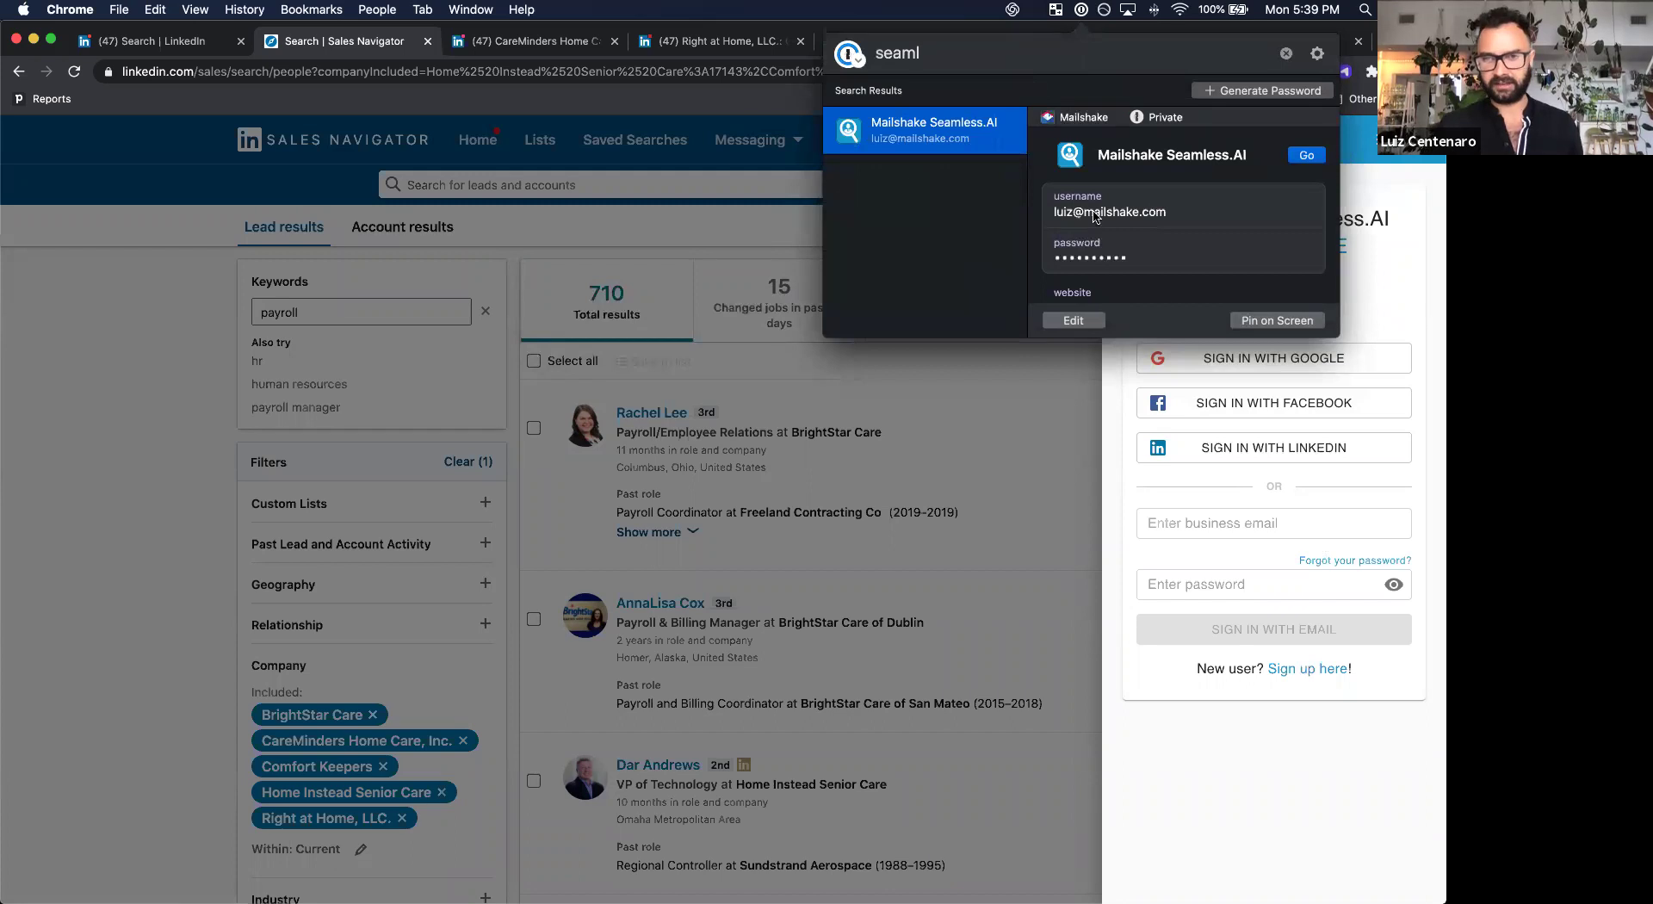
pyautogui.moveTo(1182, 252)
pyautogui.click(1262, 252)
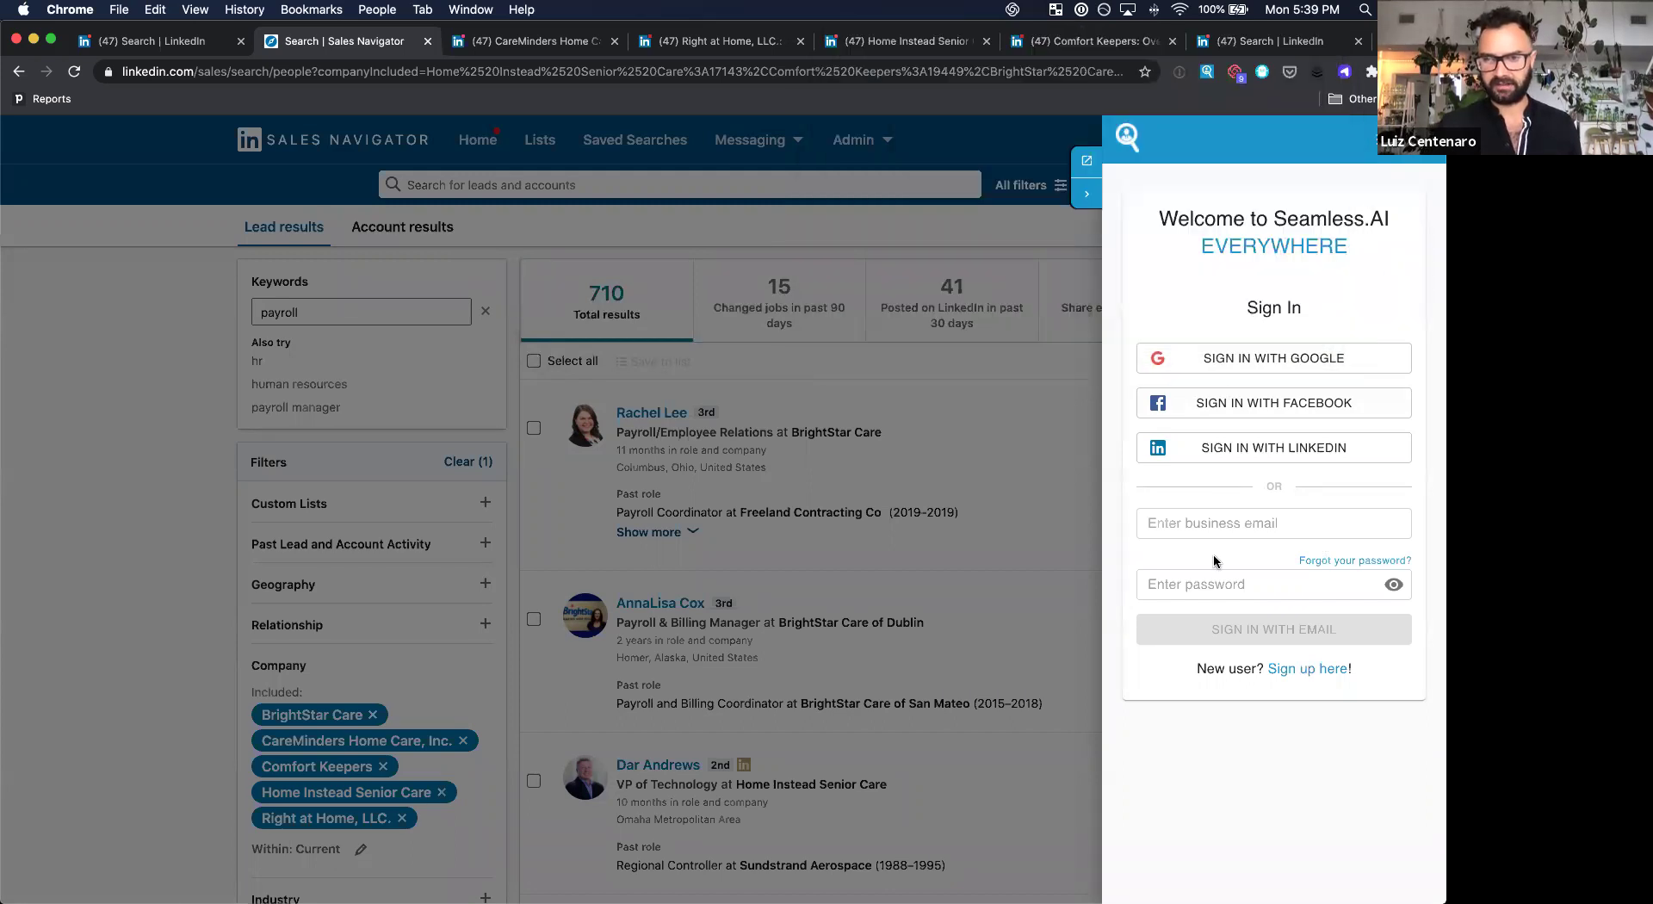
# Sign in to Seamless.AI with the saved work email and pasted password
pyautogui.click(1211, 525)
pyautogui.write('luiz')
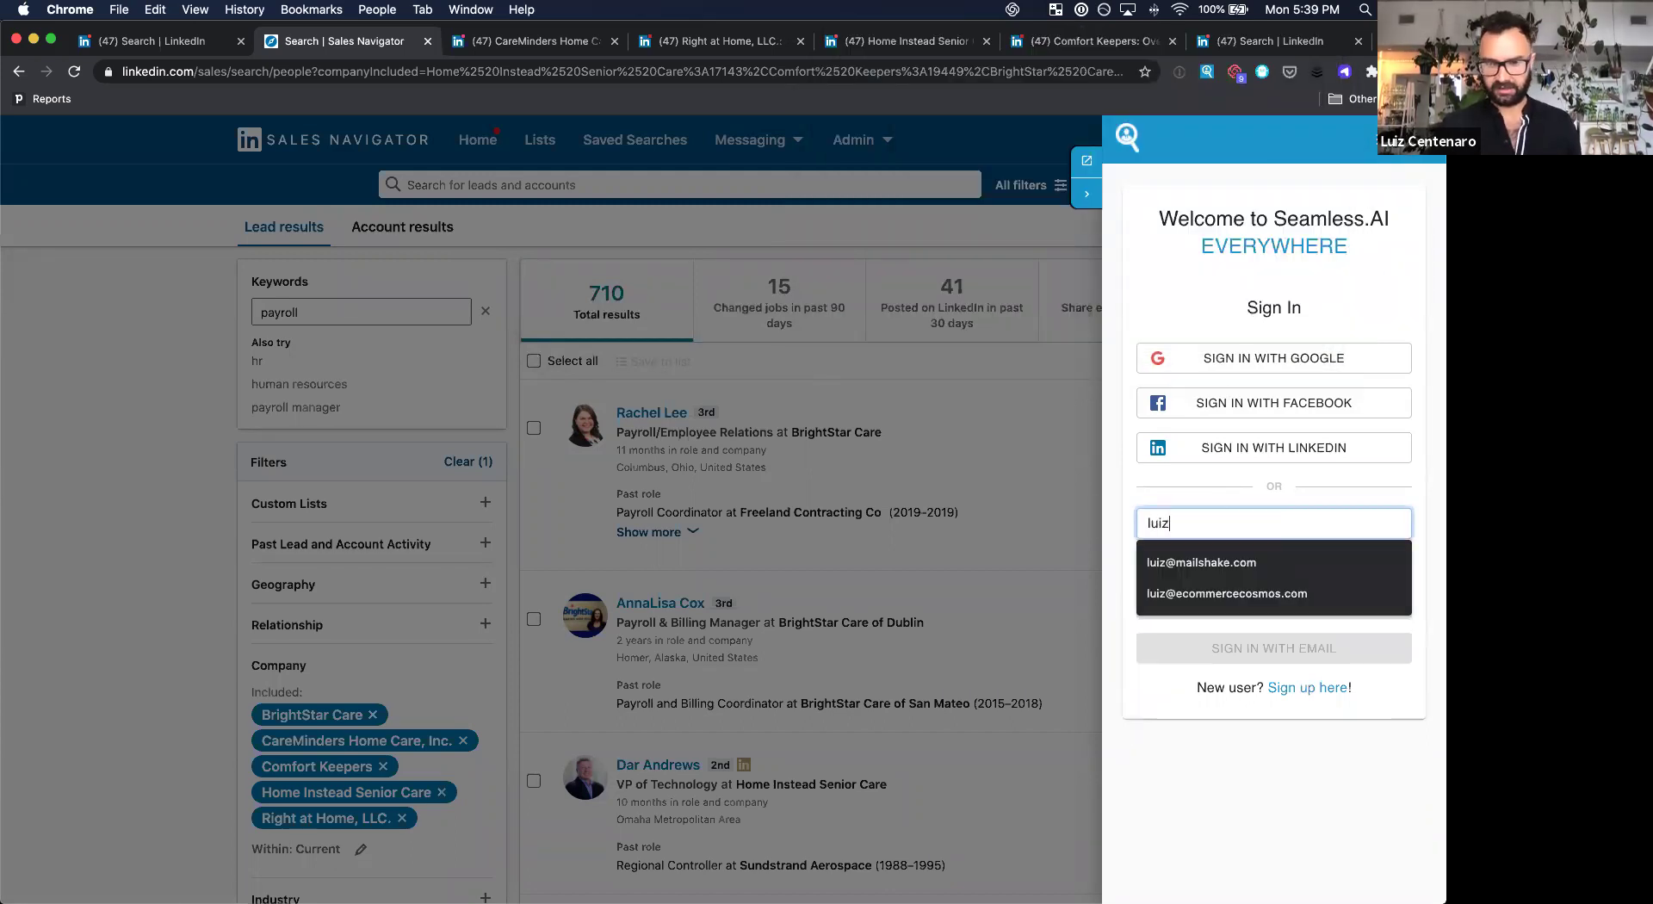
pyautogui.click(1213, 564)
pyautogui.press('super+v')
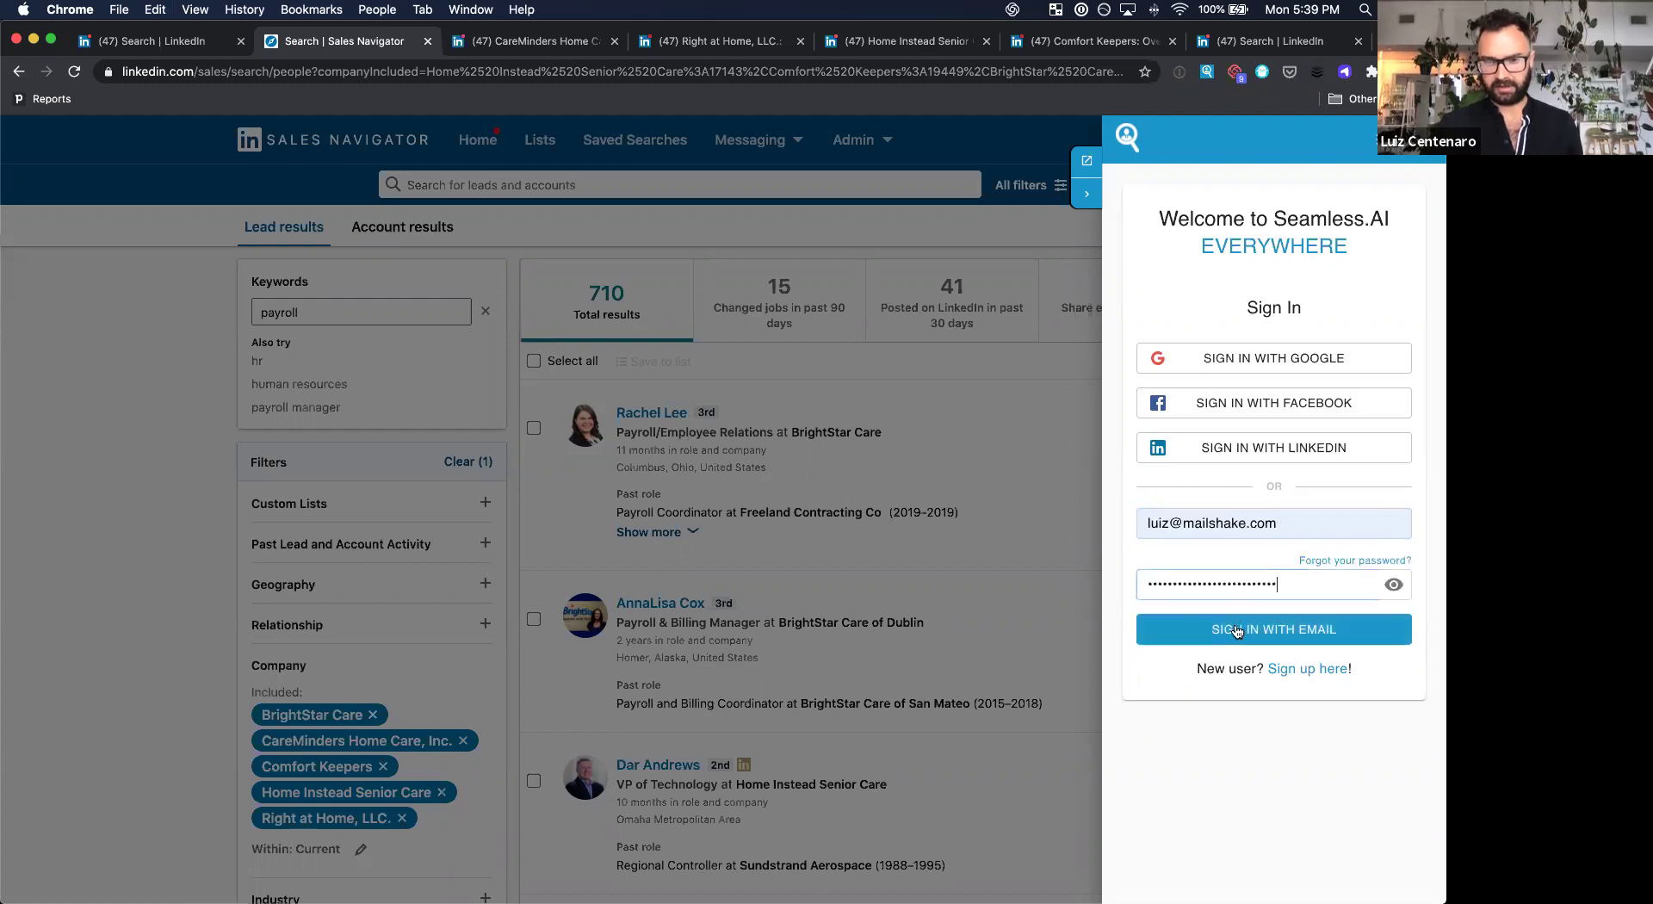
pyautogui.click(1236, 628)
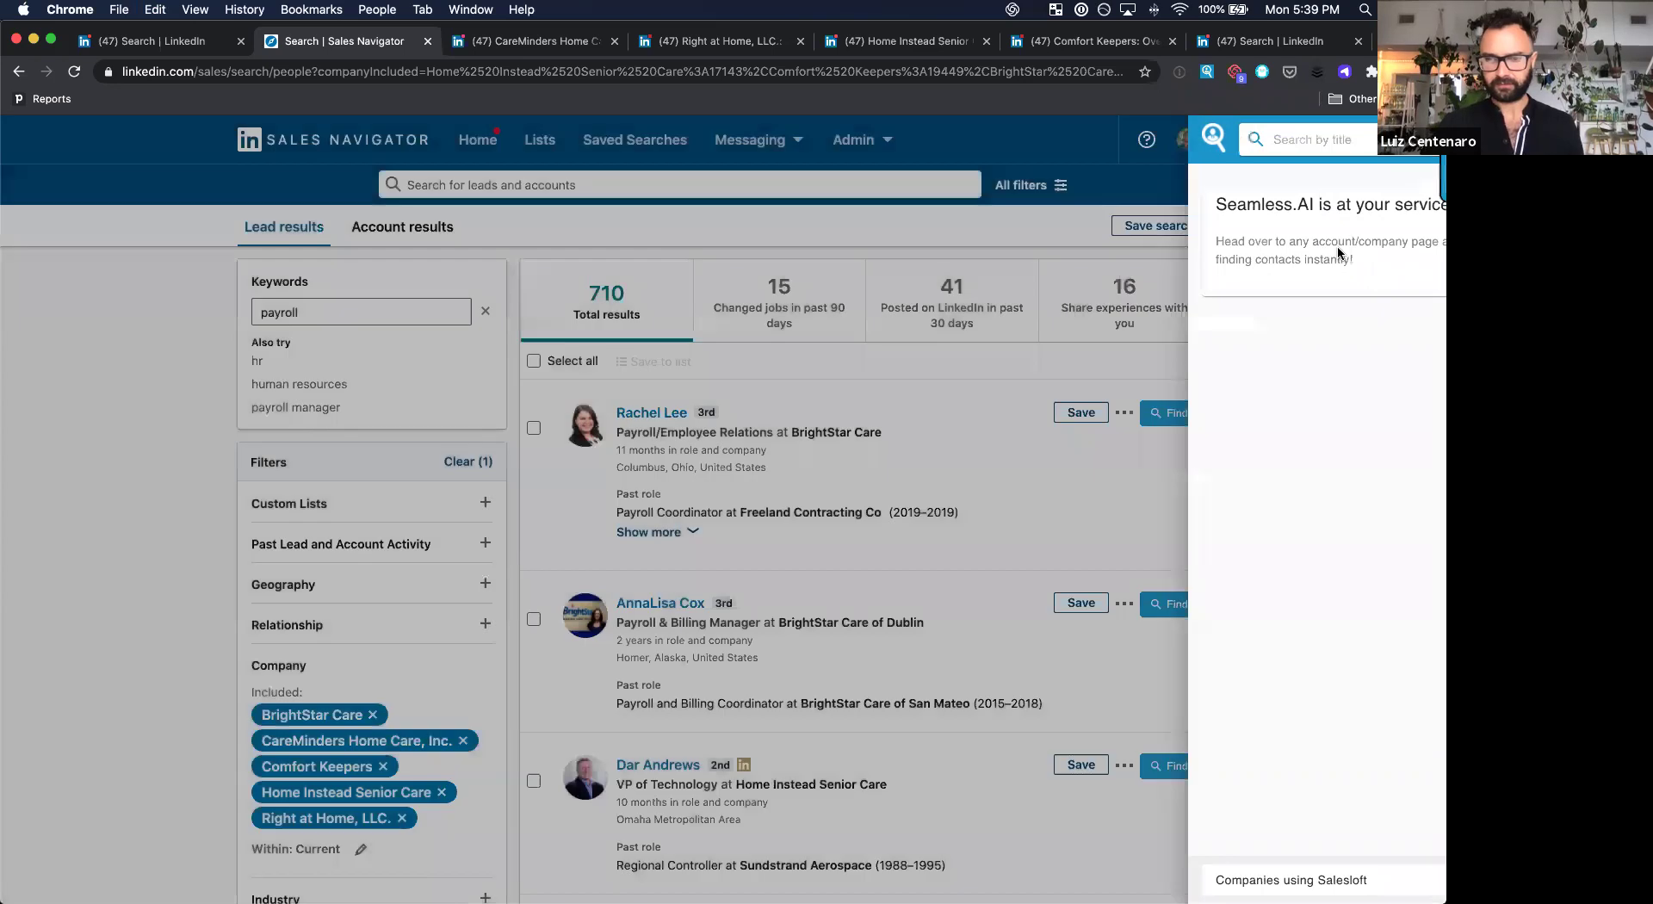
# Close the Seamless.AI panel and reload the 710-result payroll search page
pyautogui.click(1156, 431)
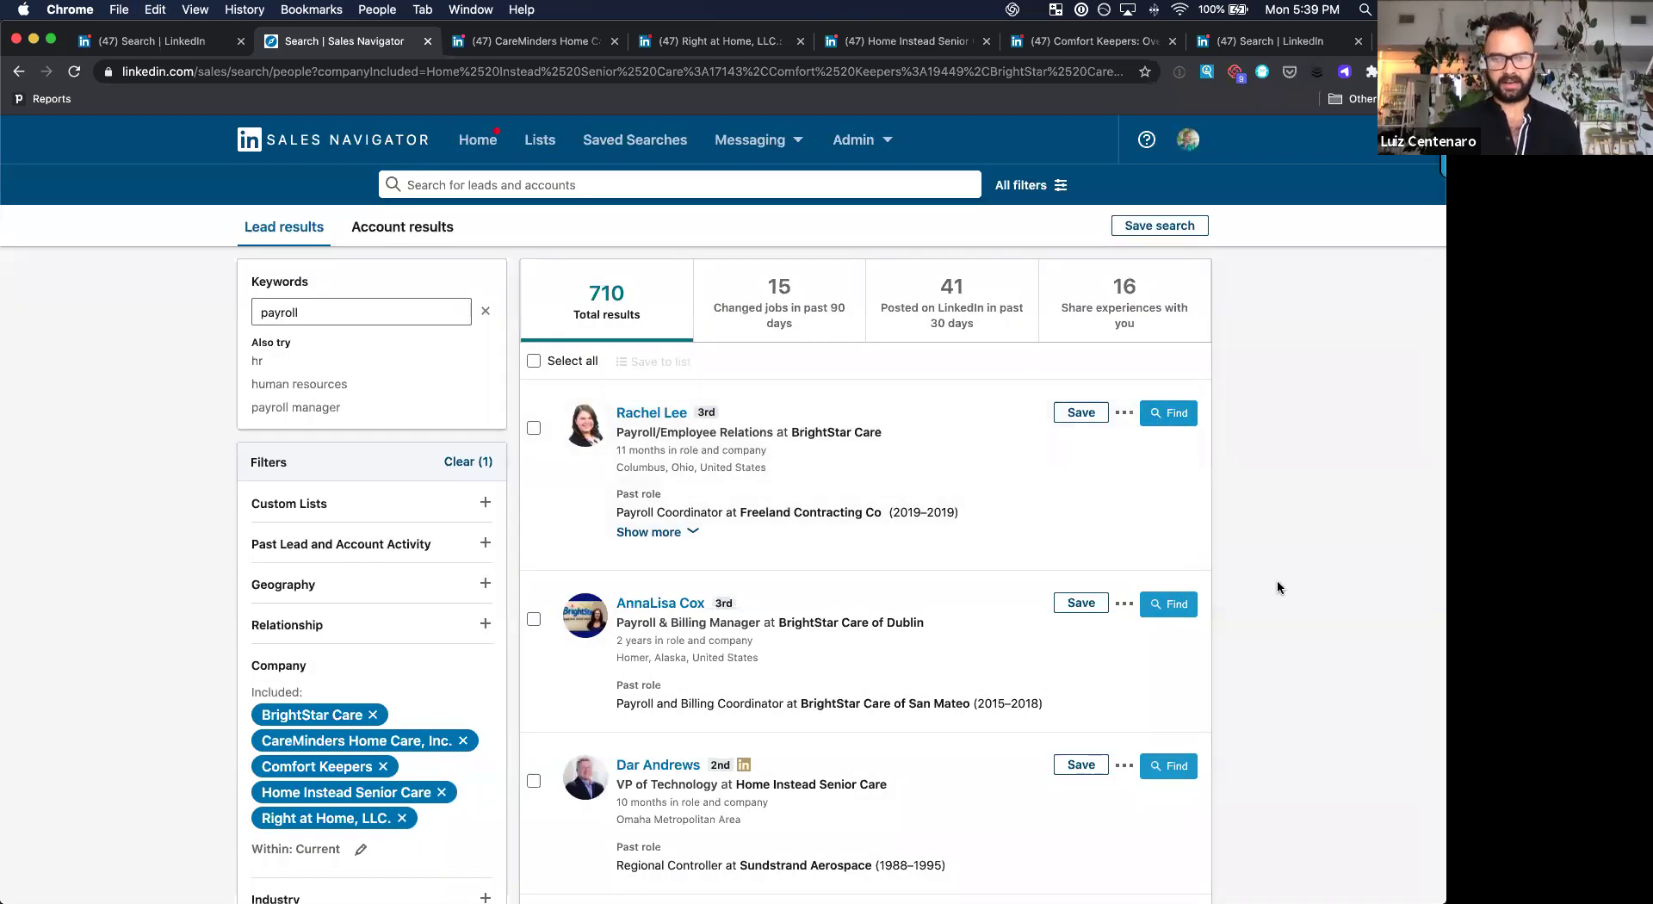
pyautogui.click(1209, 73)
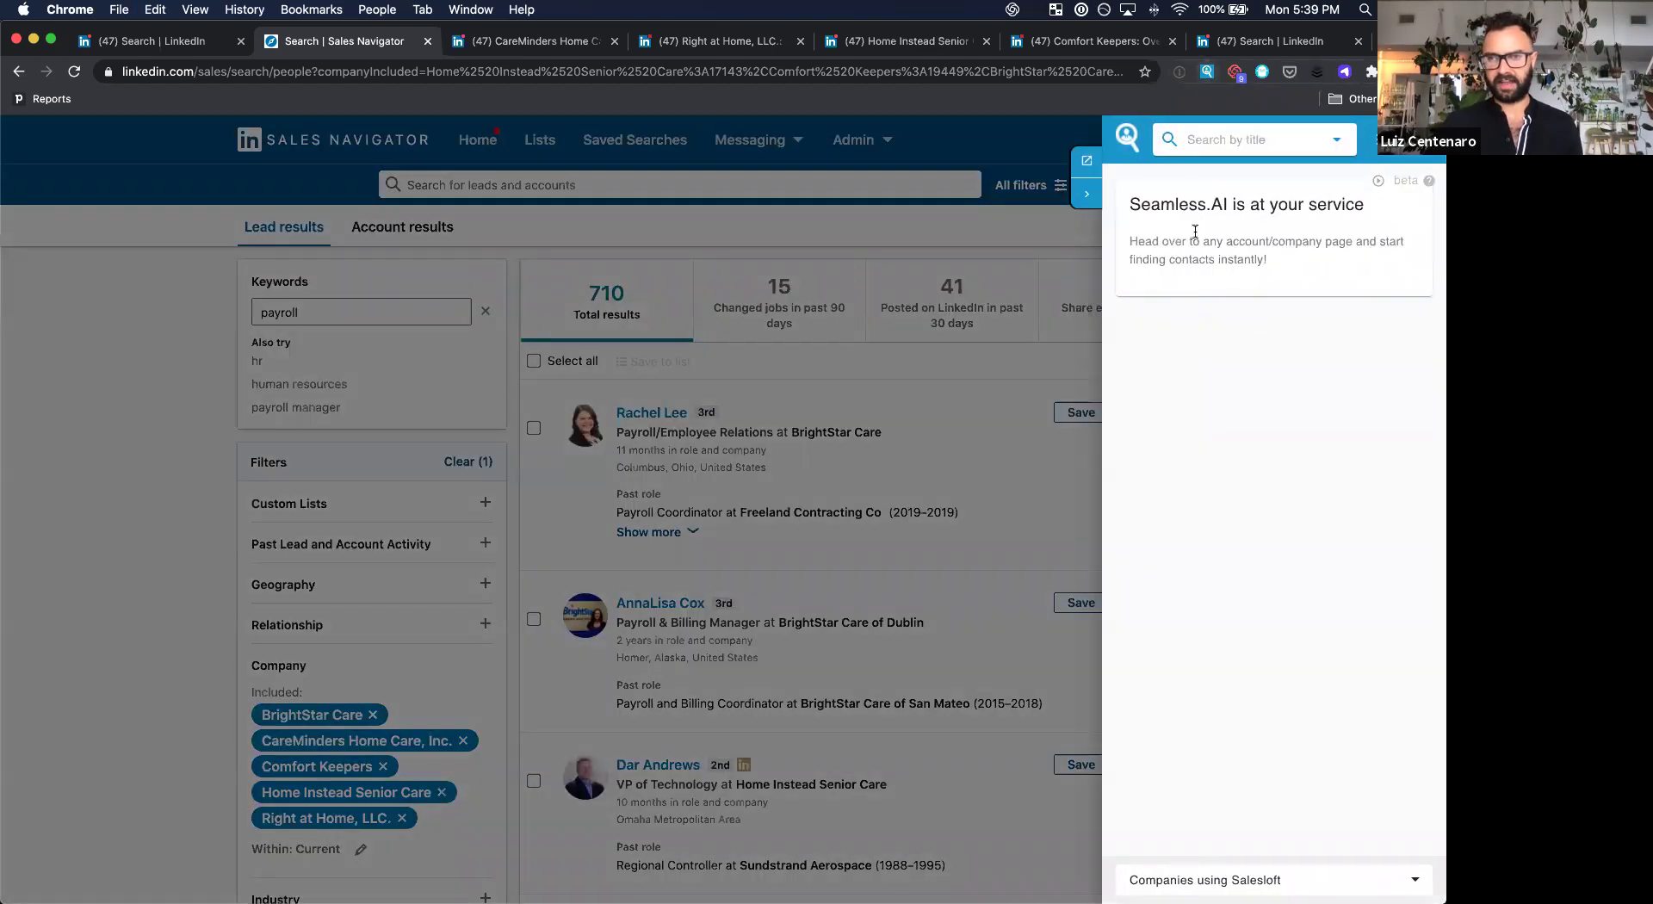
pyautogui.click(1373, 163)
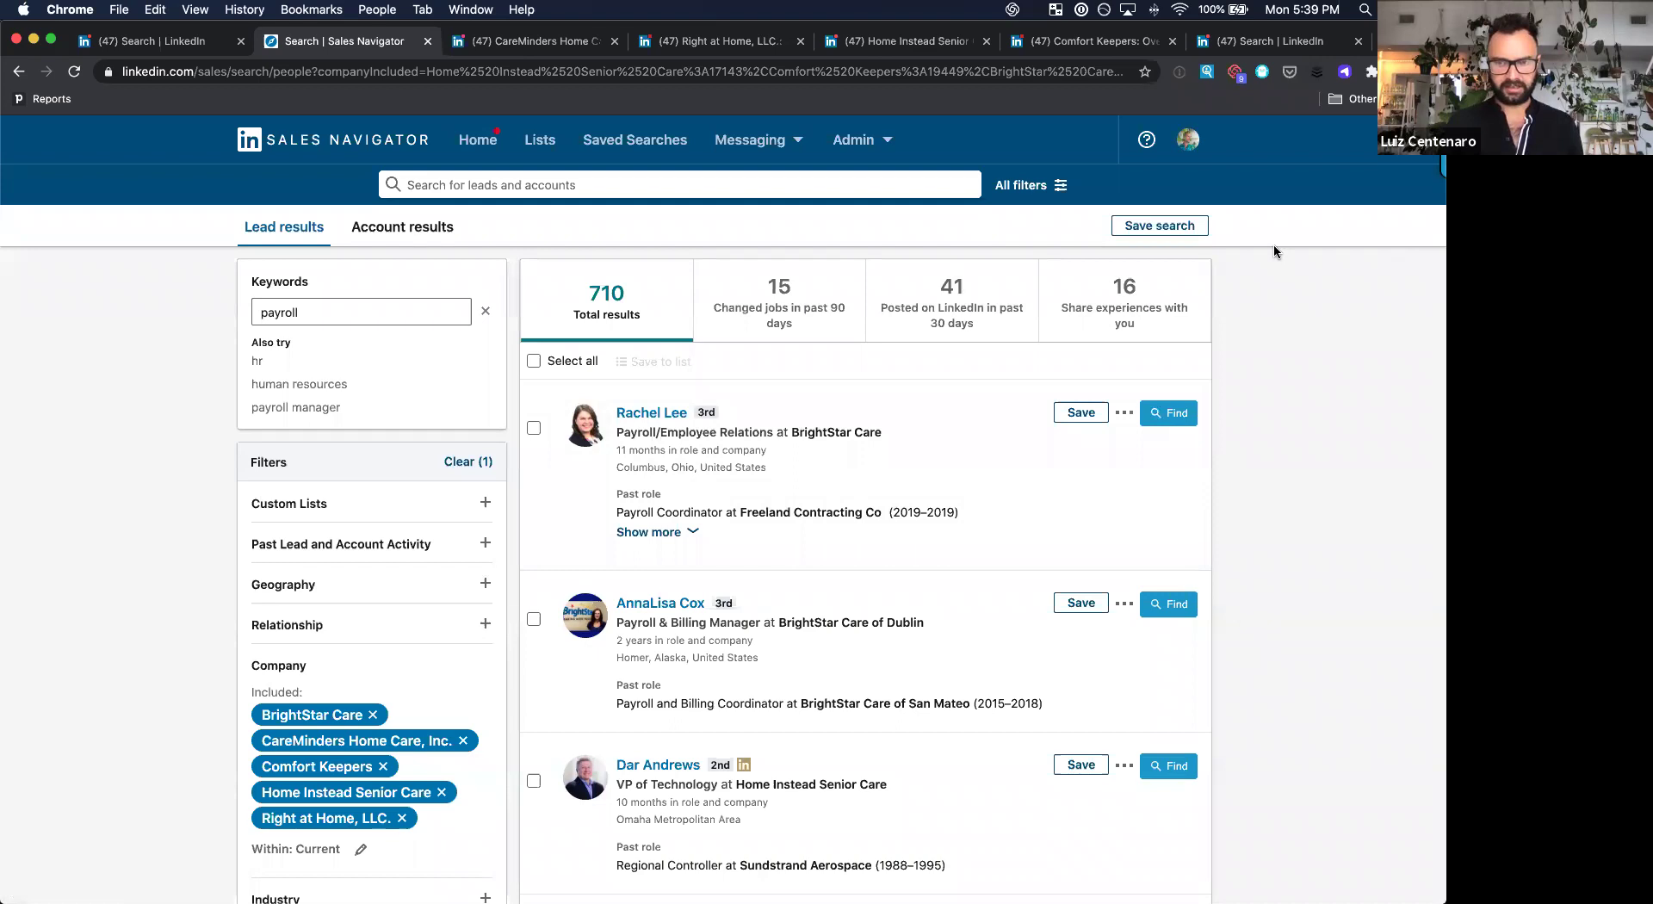
pyautogui.click(864, 71)
pyautogui.press('Return')
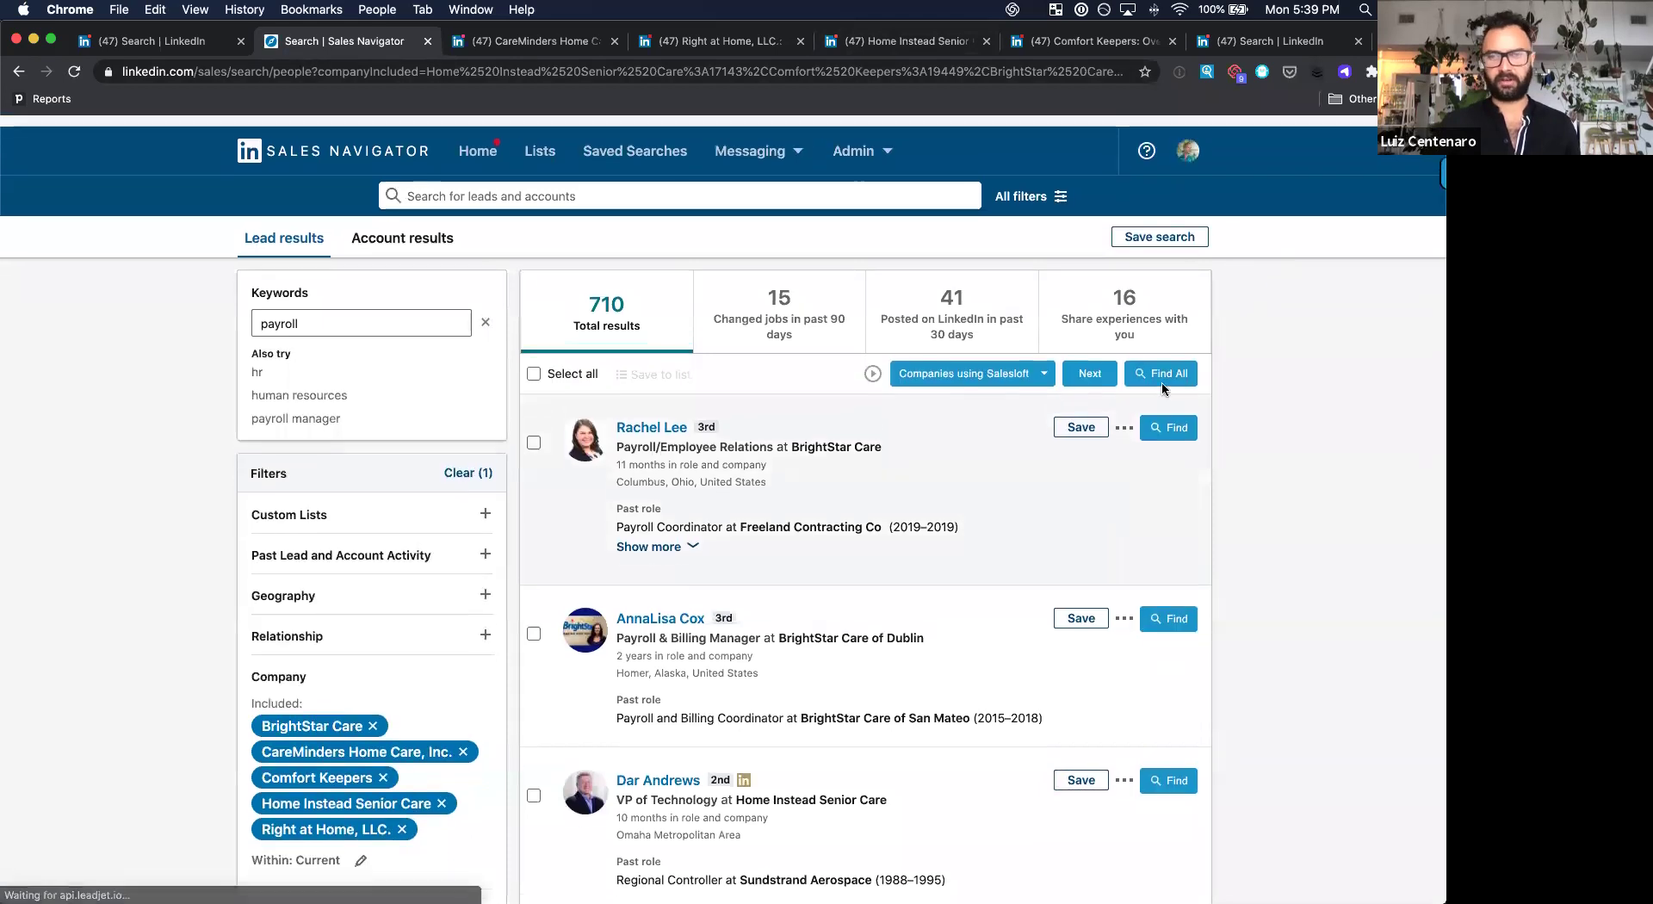
# Run Seamless.AI Find All on the first page, then review page 2's leads
pyautogui.click(1163, 363)
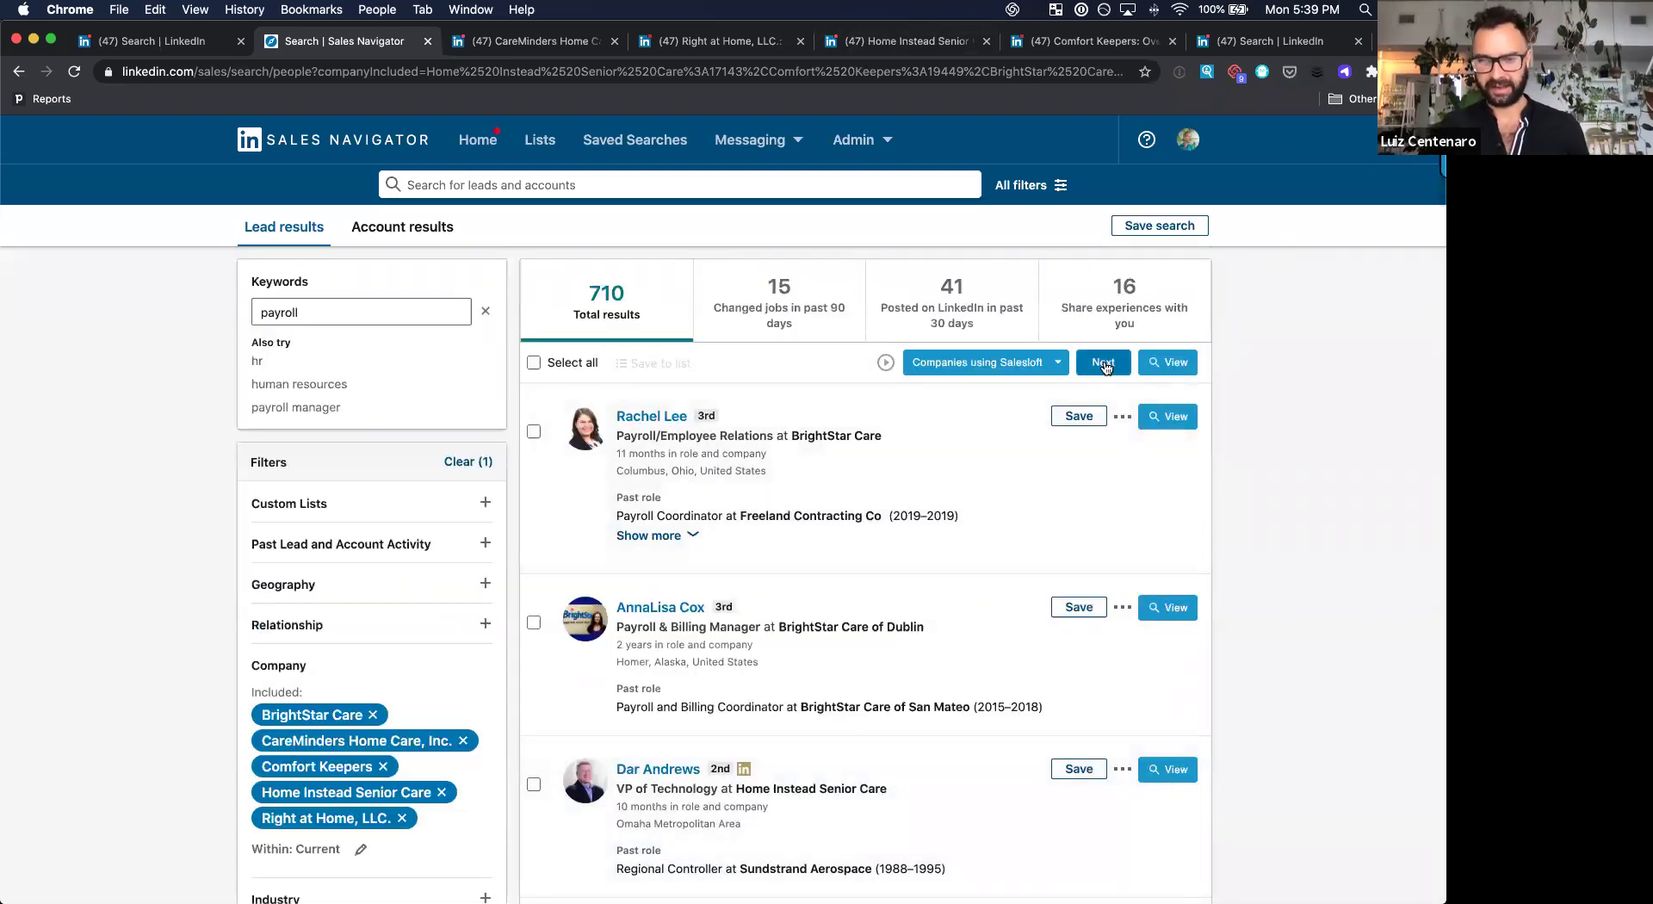
pyautogui.click(1103, 363)
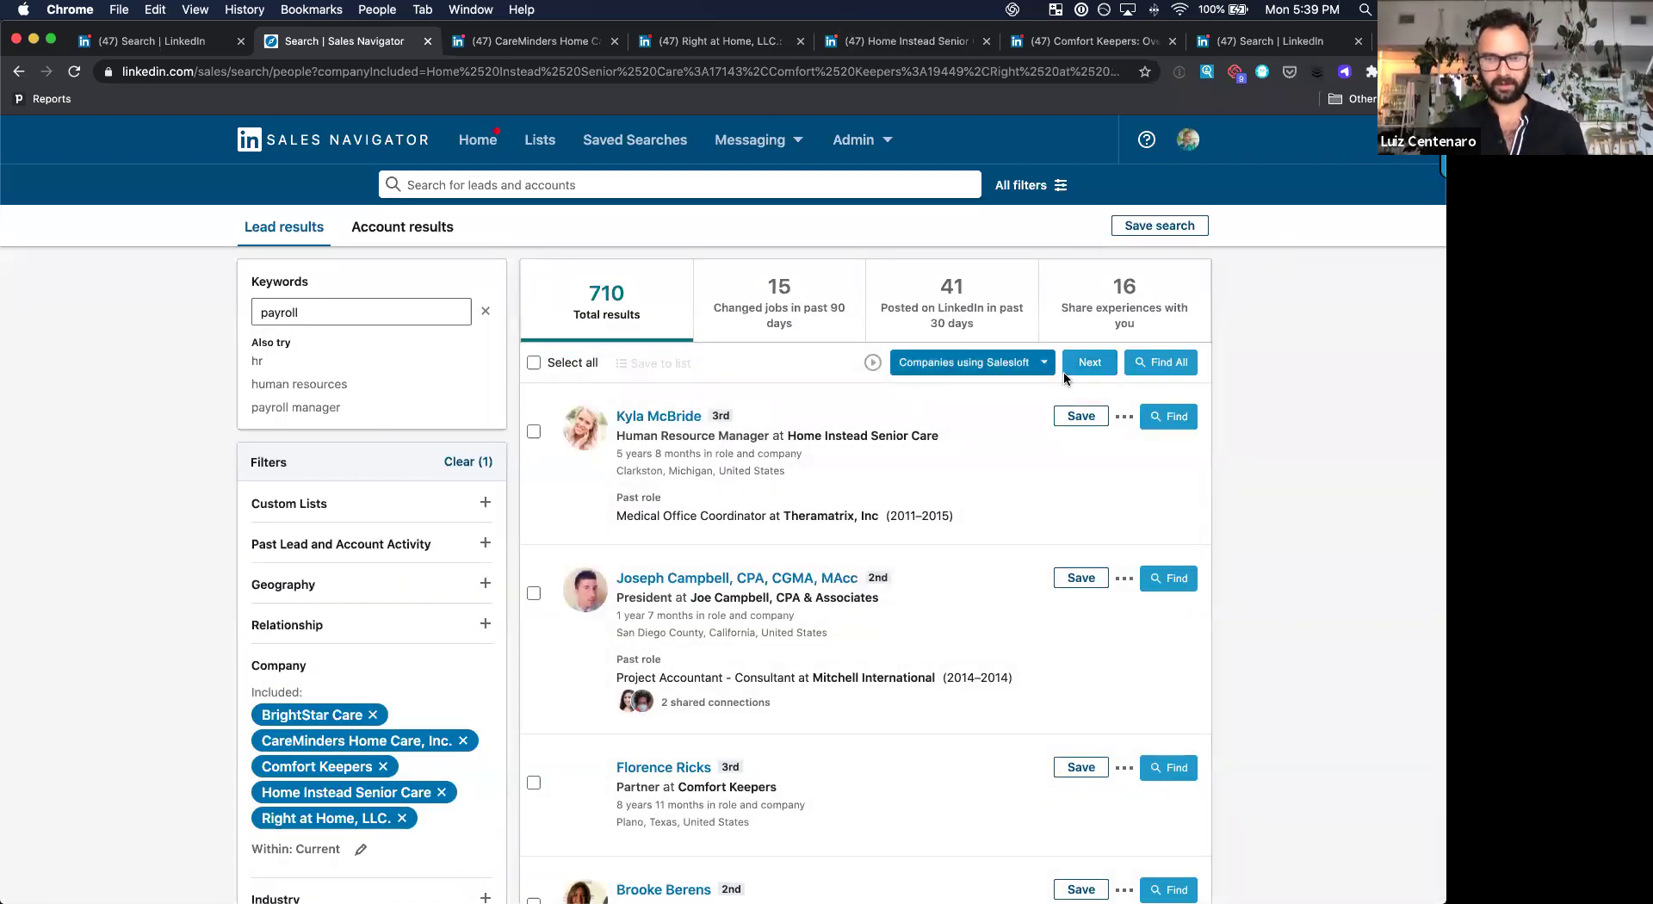
pyautogui.scroll(-3, 1155, 369)
pyautogui.scroll(-5, 1154, 369)
pyautogui.scroll(-3, 1155, 369)
pyautogui.scroll(-3, 1155, 369)
pyautogui.scroll(-3, 1155, 366)
pyautogui.scroll(-5, 1155, 366)
pyautogui.scroll(-5, 1155, 366)
pyautogui.scroll(-3, 1155, 366)
pyautogui.scroll(-5, 1154, 372)
pyautogui.scroll(-2, 1154, 372)
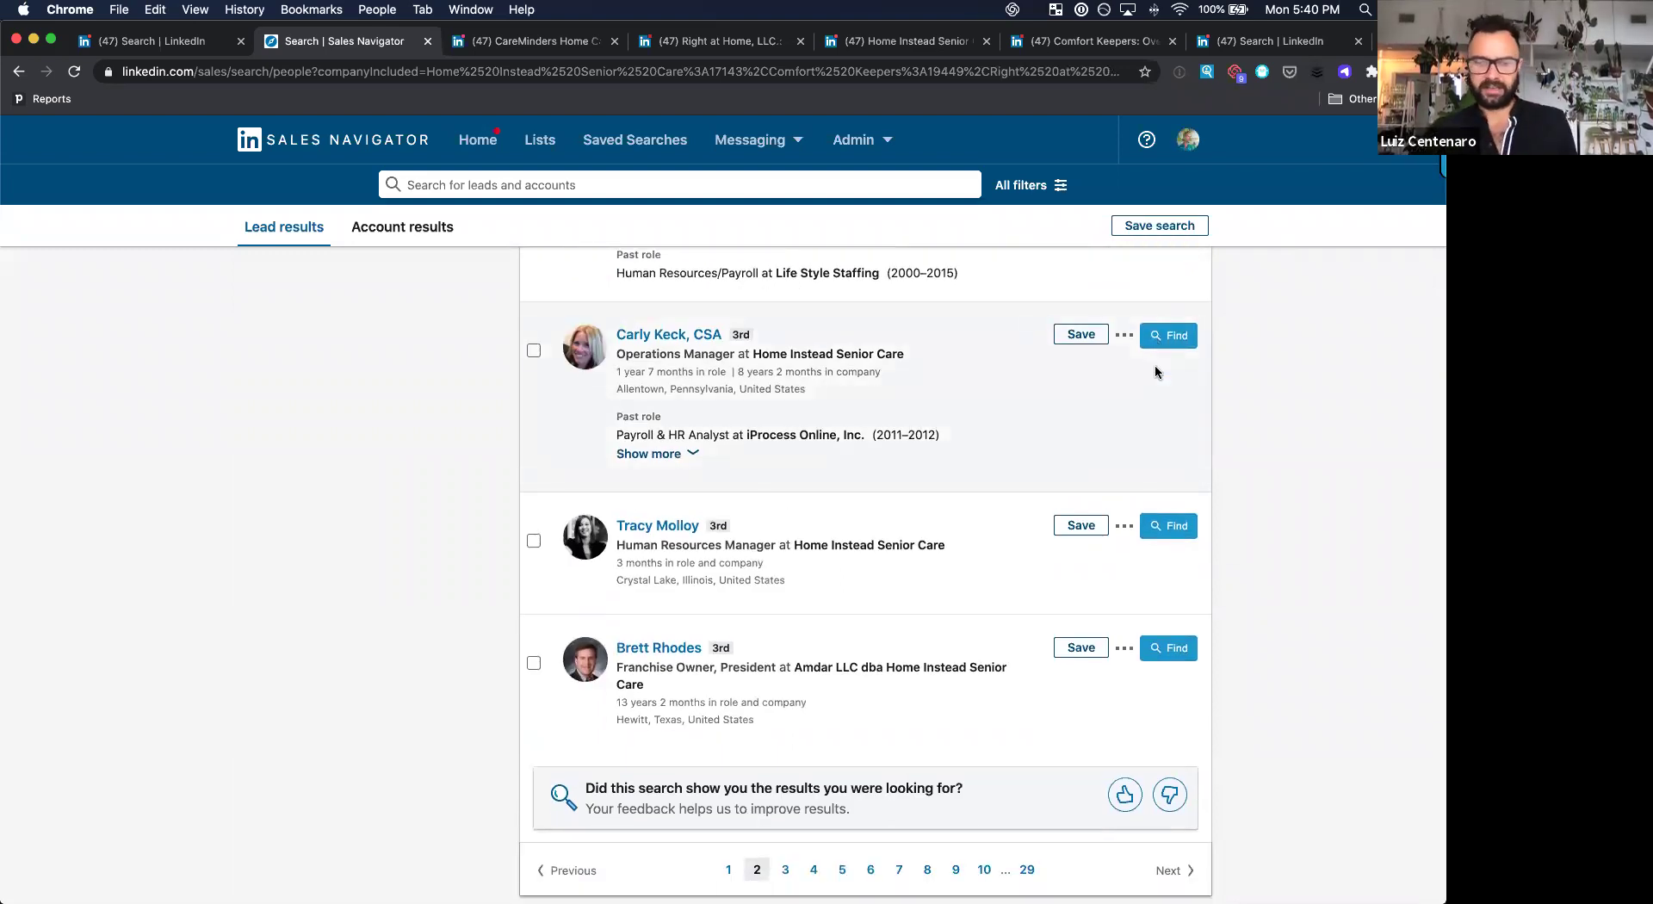
pyautogui.scroll(10, 1155, 365)
pyautogui.scroll(10, 1155, 364)
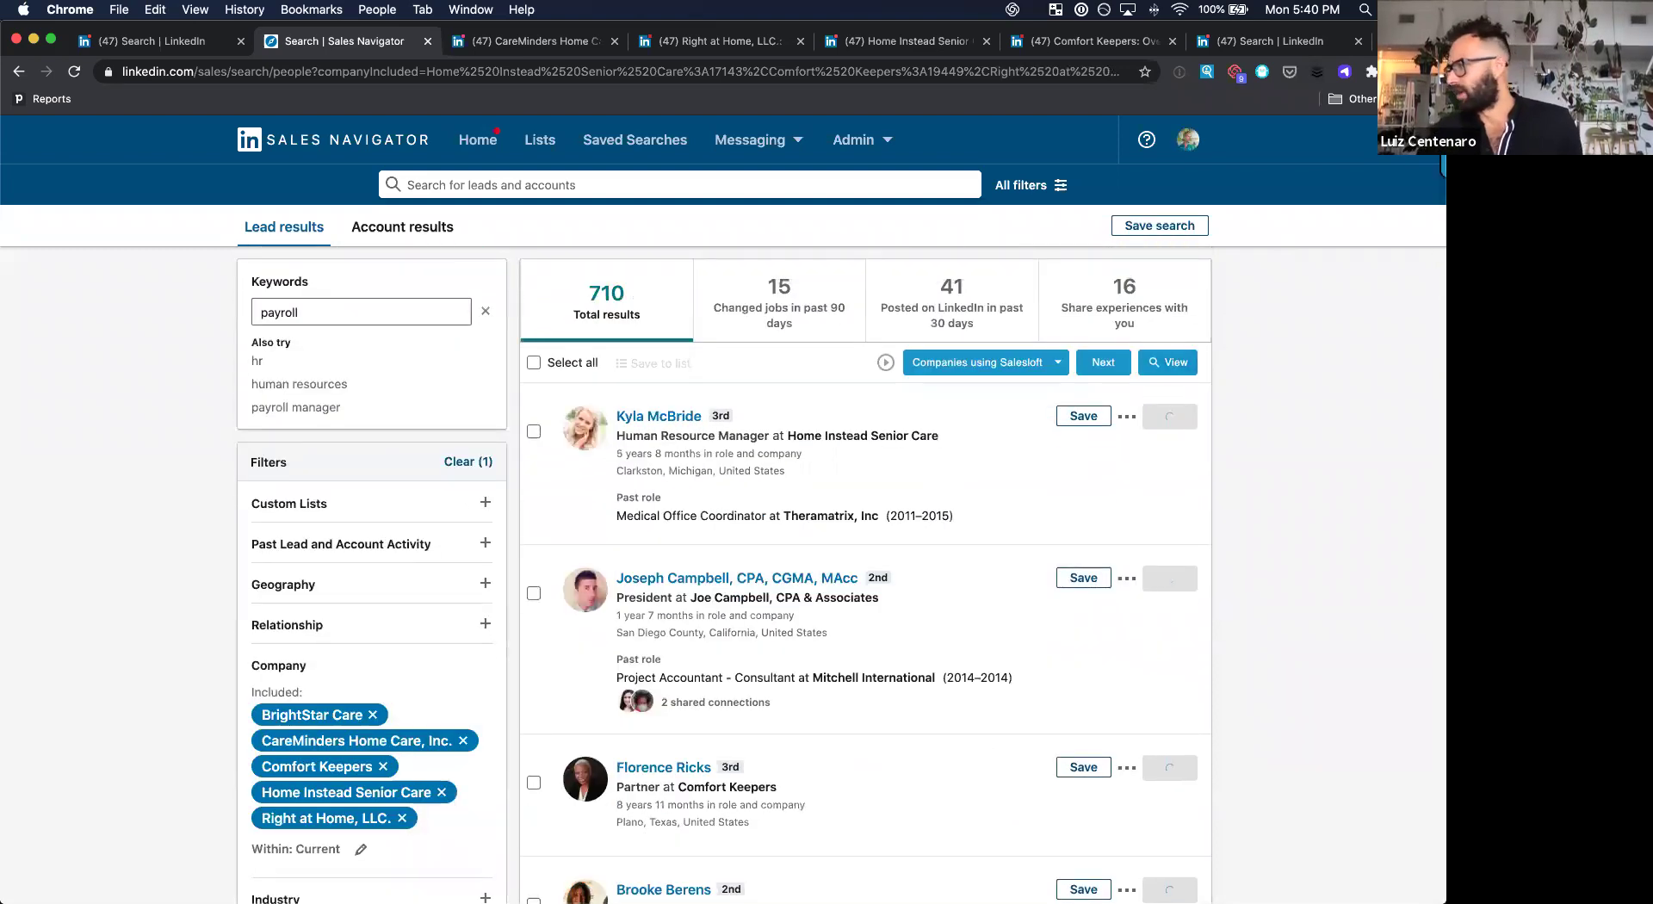
# Move to page 3 of the payroll leads and scroll through its results
pyautogui.click(1109, 361)
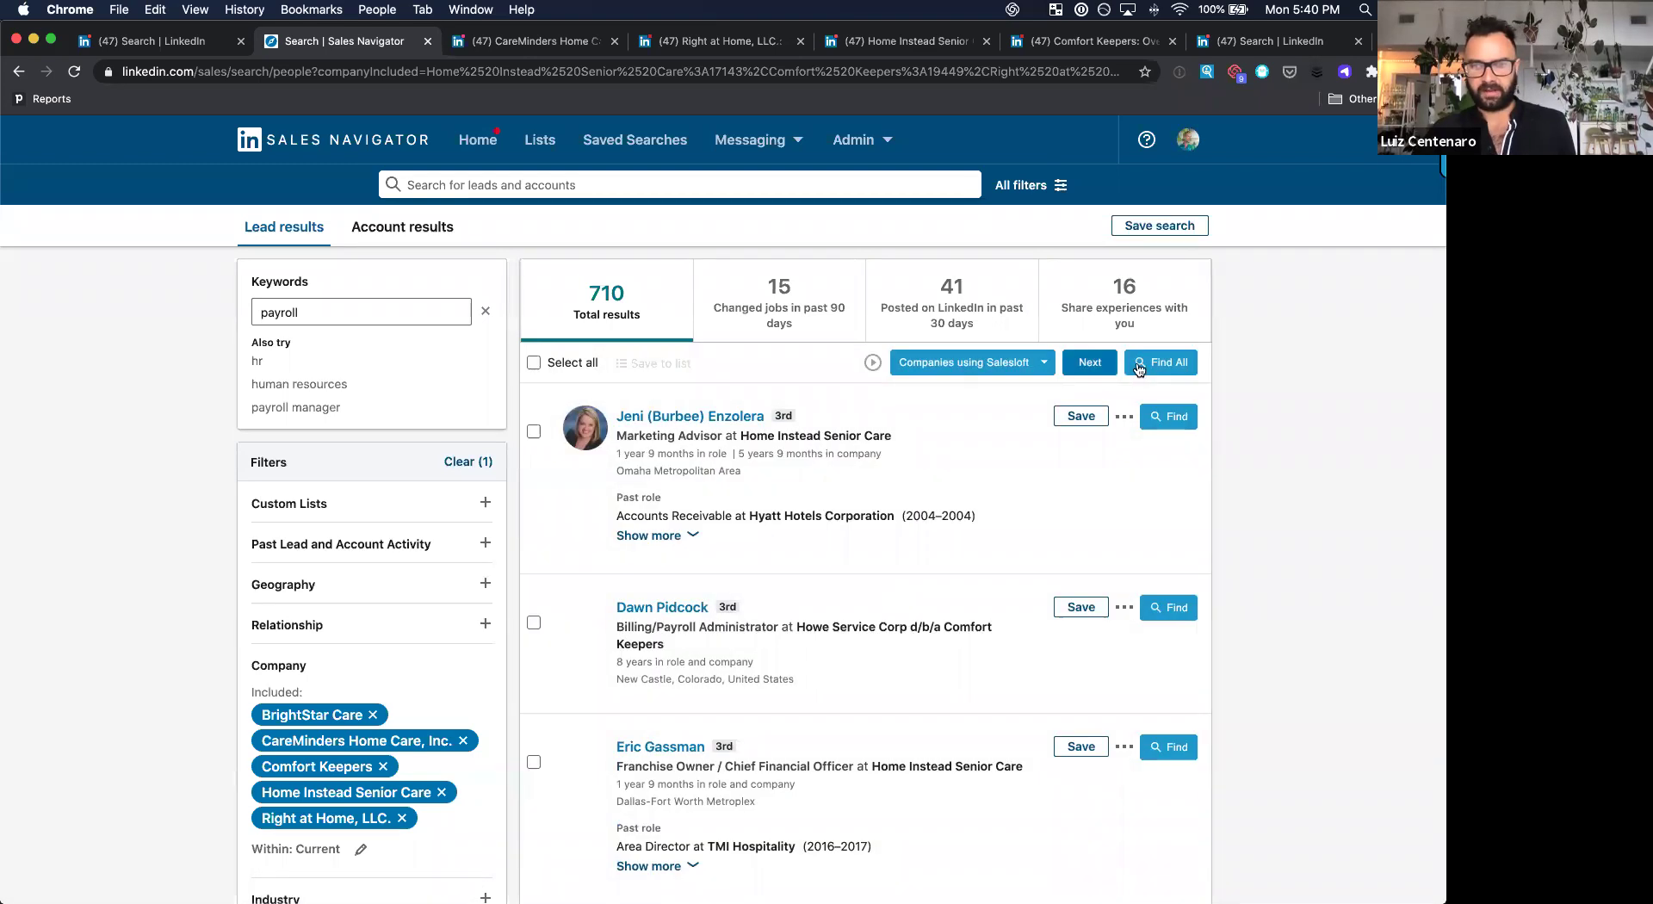
pyautogui.scroll(-3, 1162, 369)
pyautogui.scroll(-4, 1176, 353)
pyautogui.scroll(-3, 1176, 354)
pyautogui.scroll(-2, 1176, 353)
pyautogui.scroll(-5, 536, 494)
pyautogui.scroll(-4, 468, 312)
pyautogui.scroll(-4, 684, 384)
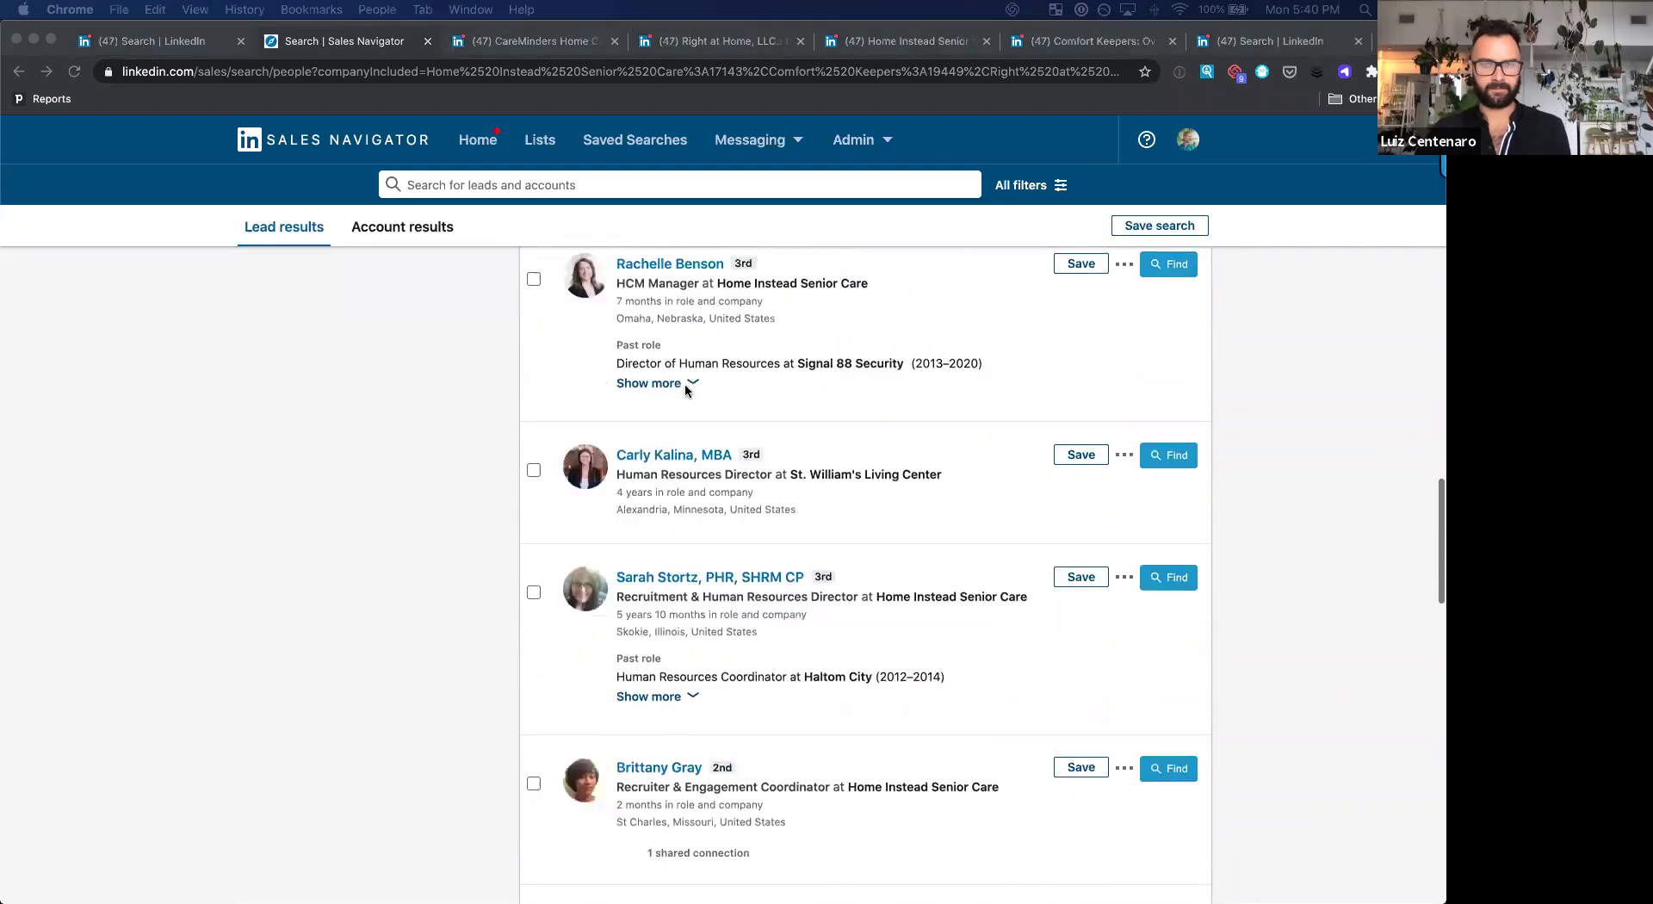
pyautogui.scroll(-4, 798, 506)
pyautogui.scroll(-4, 797, 507)
pyautogui.scroll(-5, 877, 544)
pyautogui.scroll(-2, 876, 545)
pyautogui.scroll(-2, 876, 544)
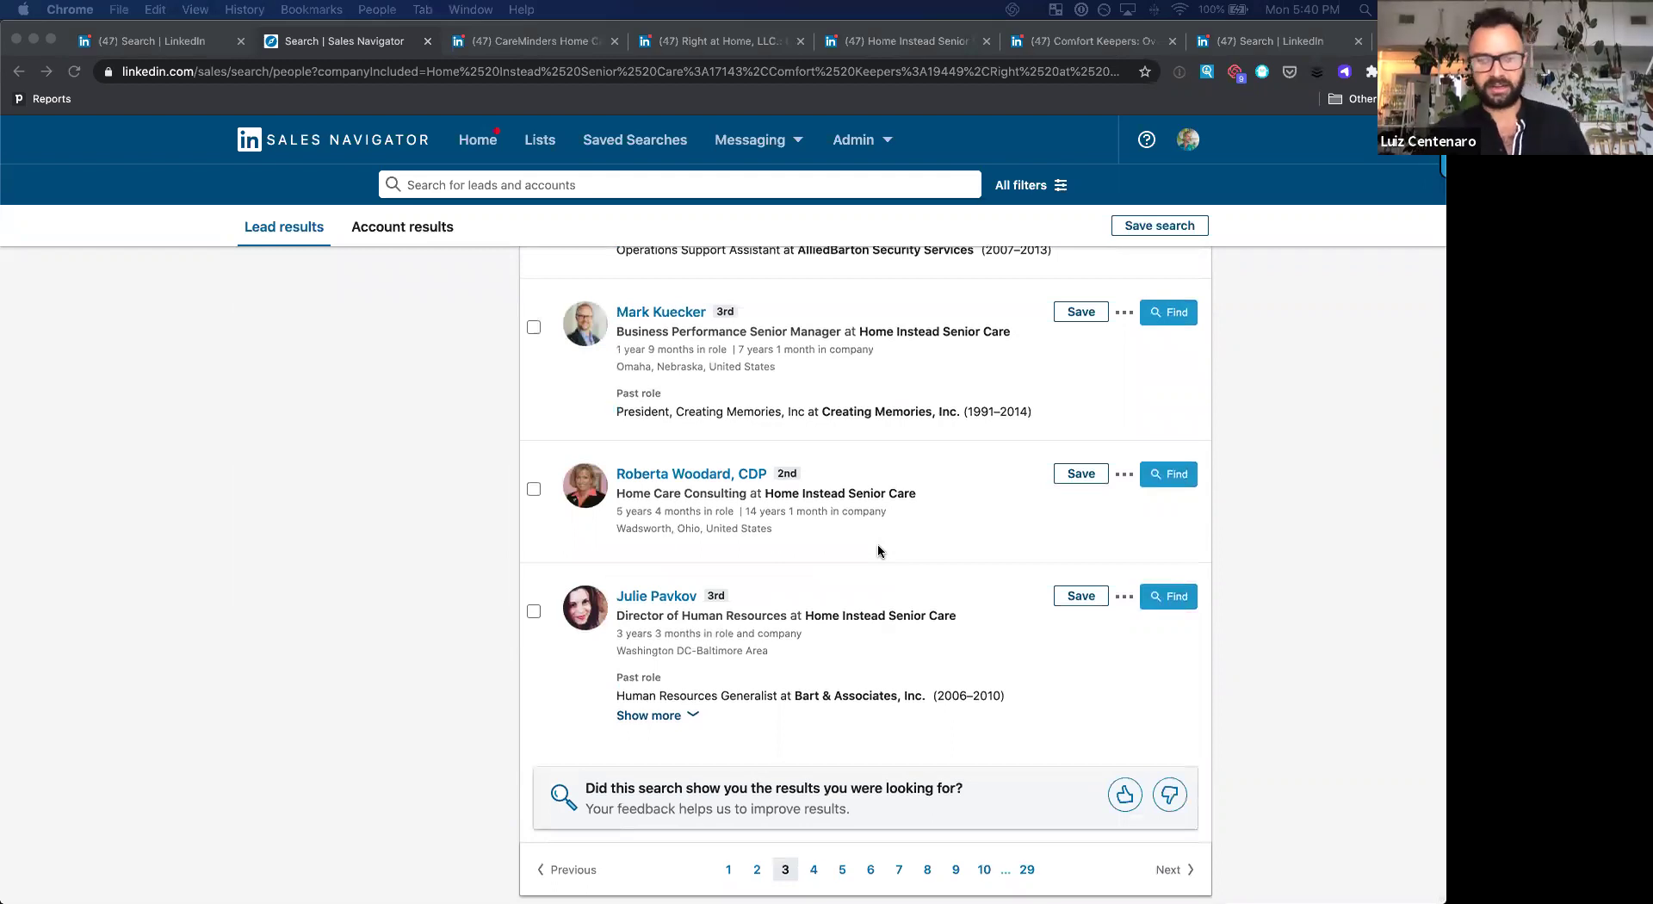
pyautogui.scroll(2, 876, 544)
pyautogui.scroll(15, 877, 545)
pyautogui.scroll(10, 947, 482)
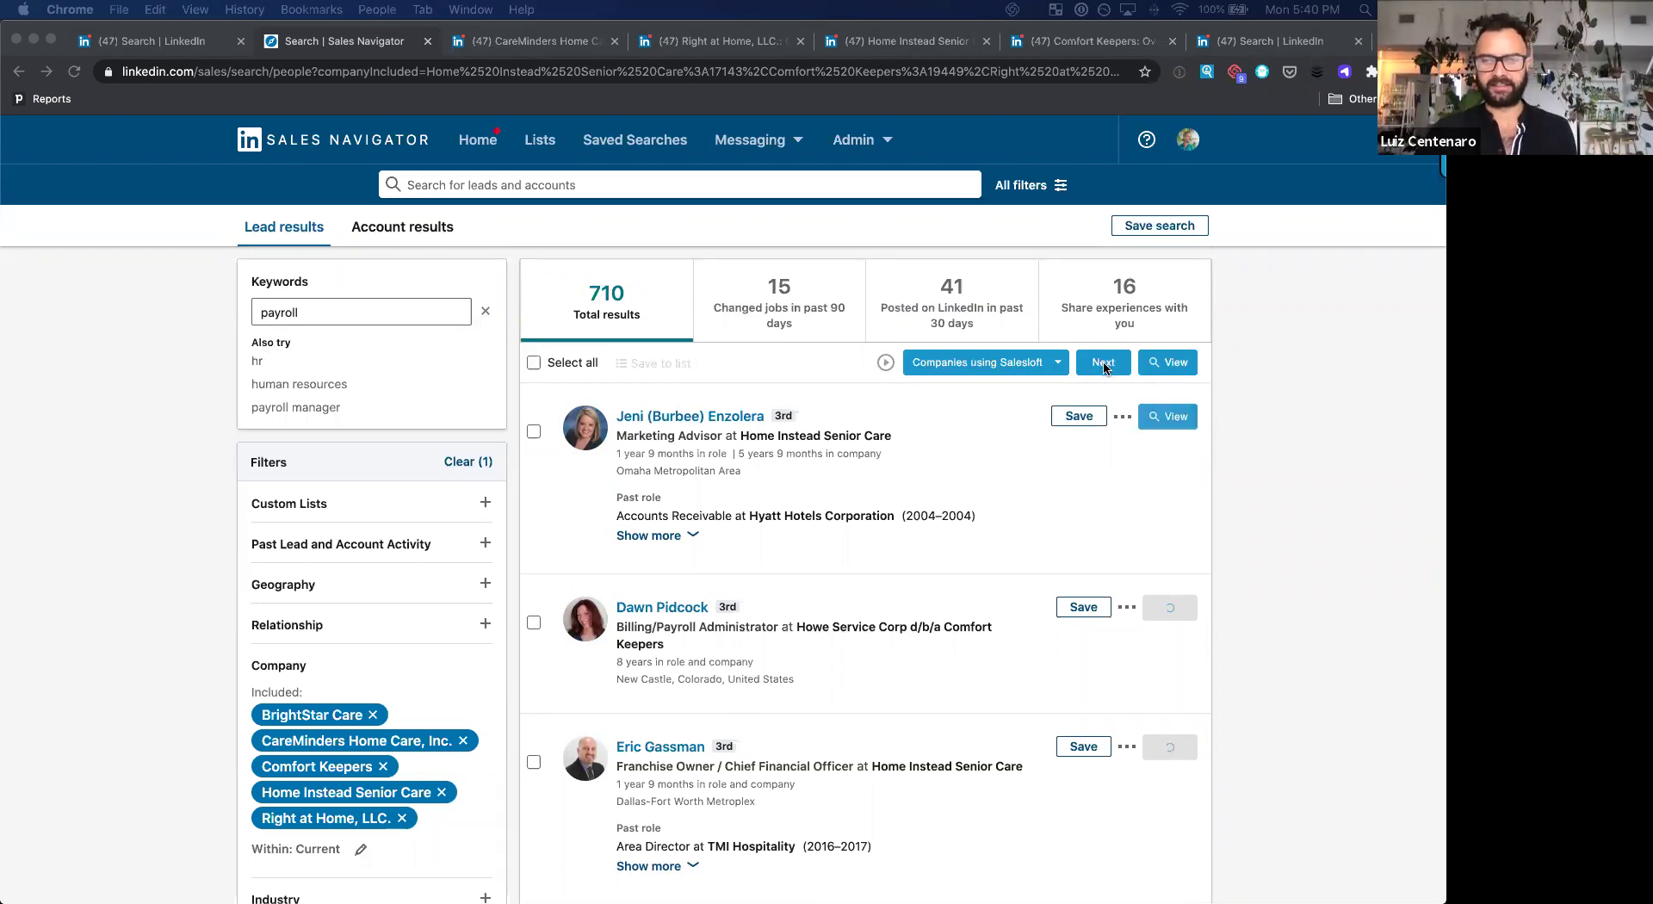
# Advance to page 4 of the payroll leads and scroll through it
pyautogui.click(1101, 363)
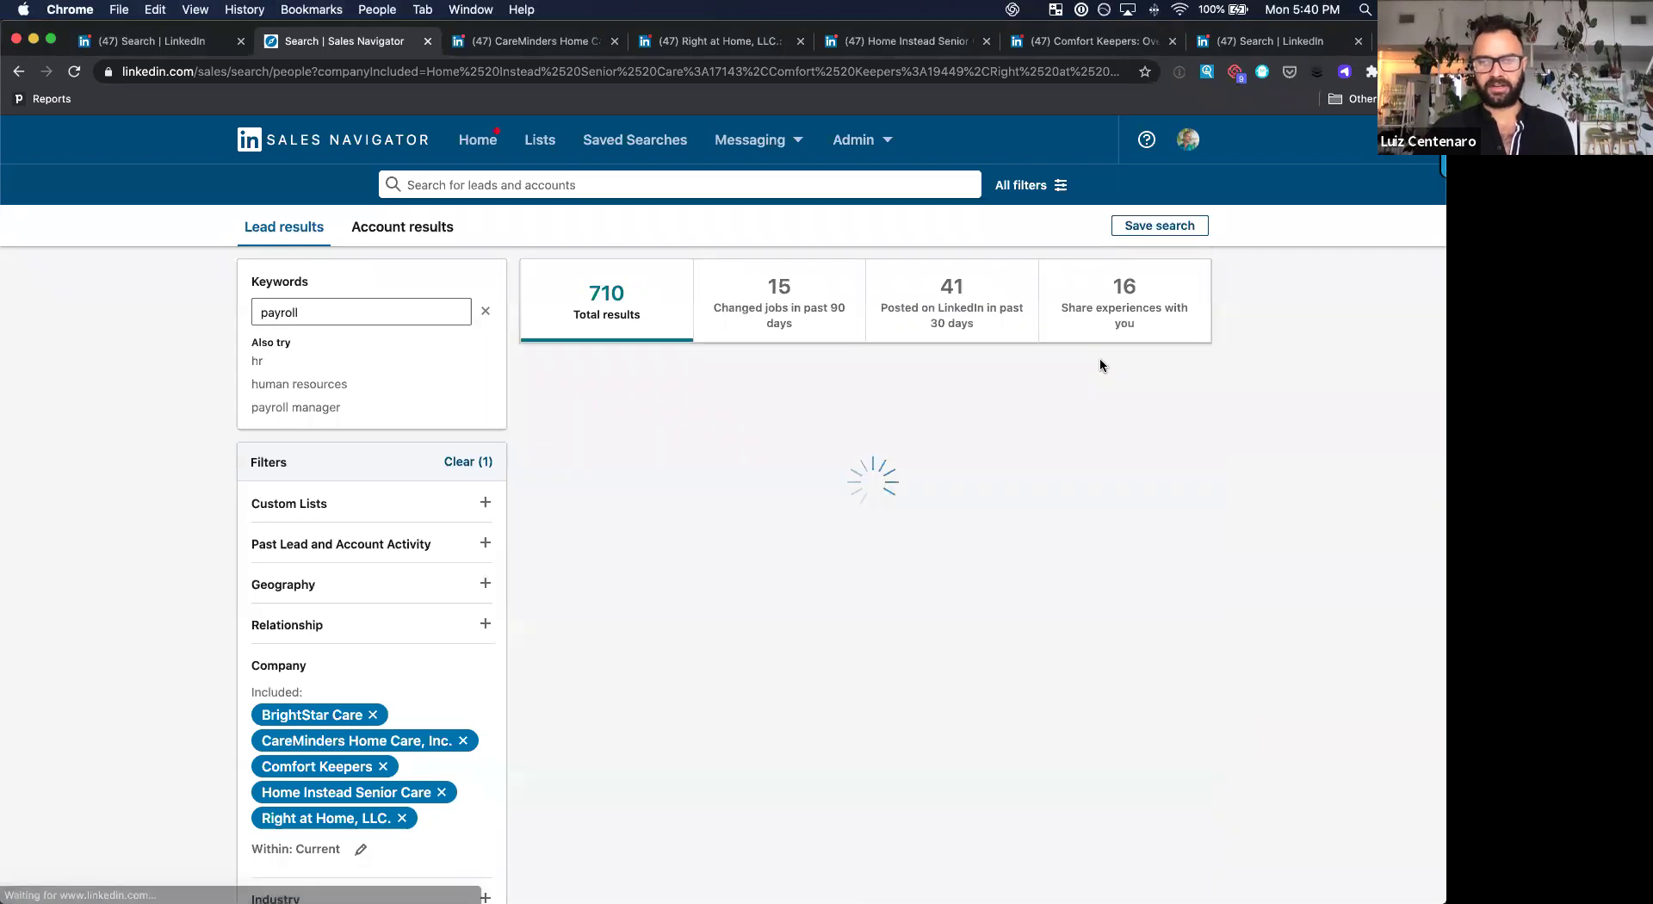
pyautogui.scroll(-1, 1167, 368)
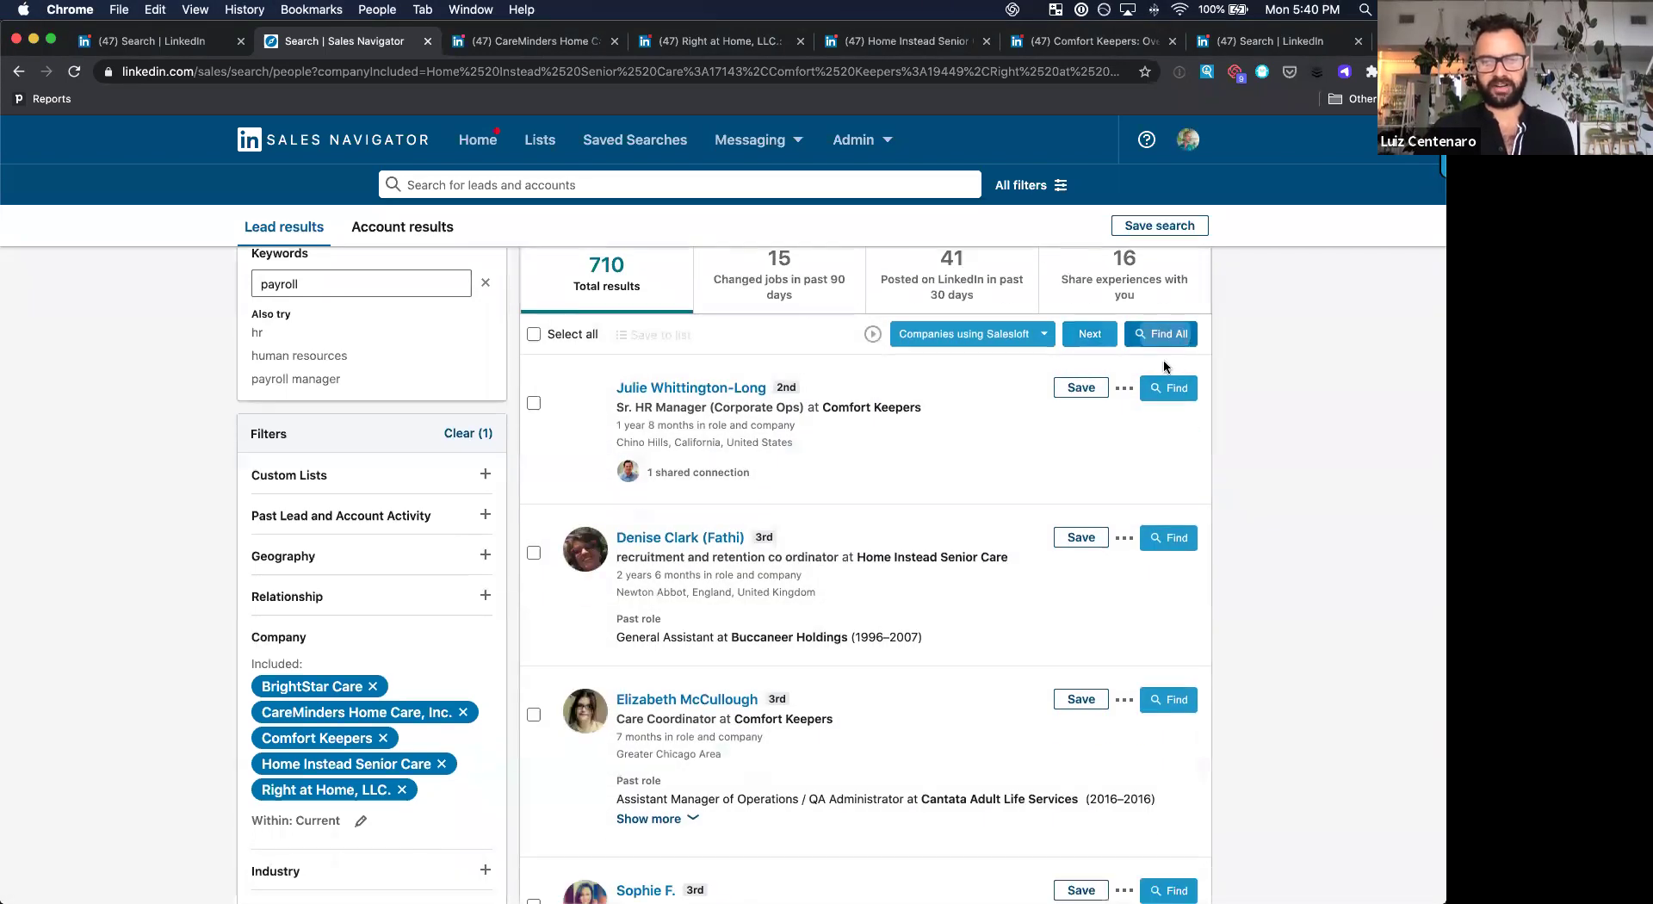
pyautogui.scroll(-5, 1167, 368)
pyautogui.scroll(-5, 1164, 362)
pyautogui.scroll(-3, 1165, 359)
pyautogui.scroll(-6, 1164, 368)
pyautogui.scroll(-3, 1164, 367)
pyautogui.scroll(-4, 1164, 367)
pyautogui.scroll(-4, 1164, 368)
pyautogui.scroll(-5, 1164, 367)
pyautogui.scroll(-2, 1164, 367)
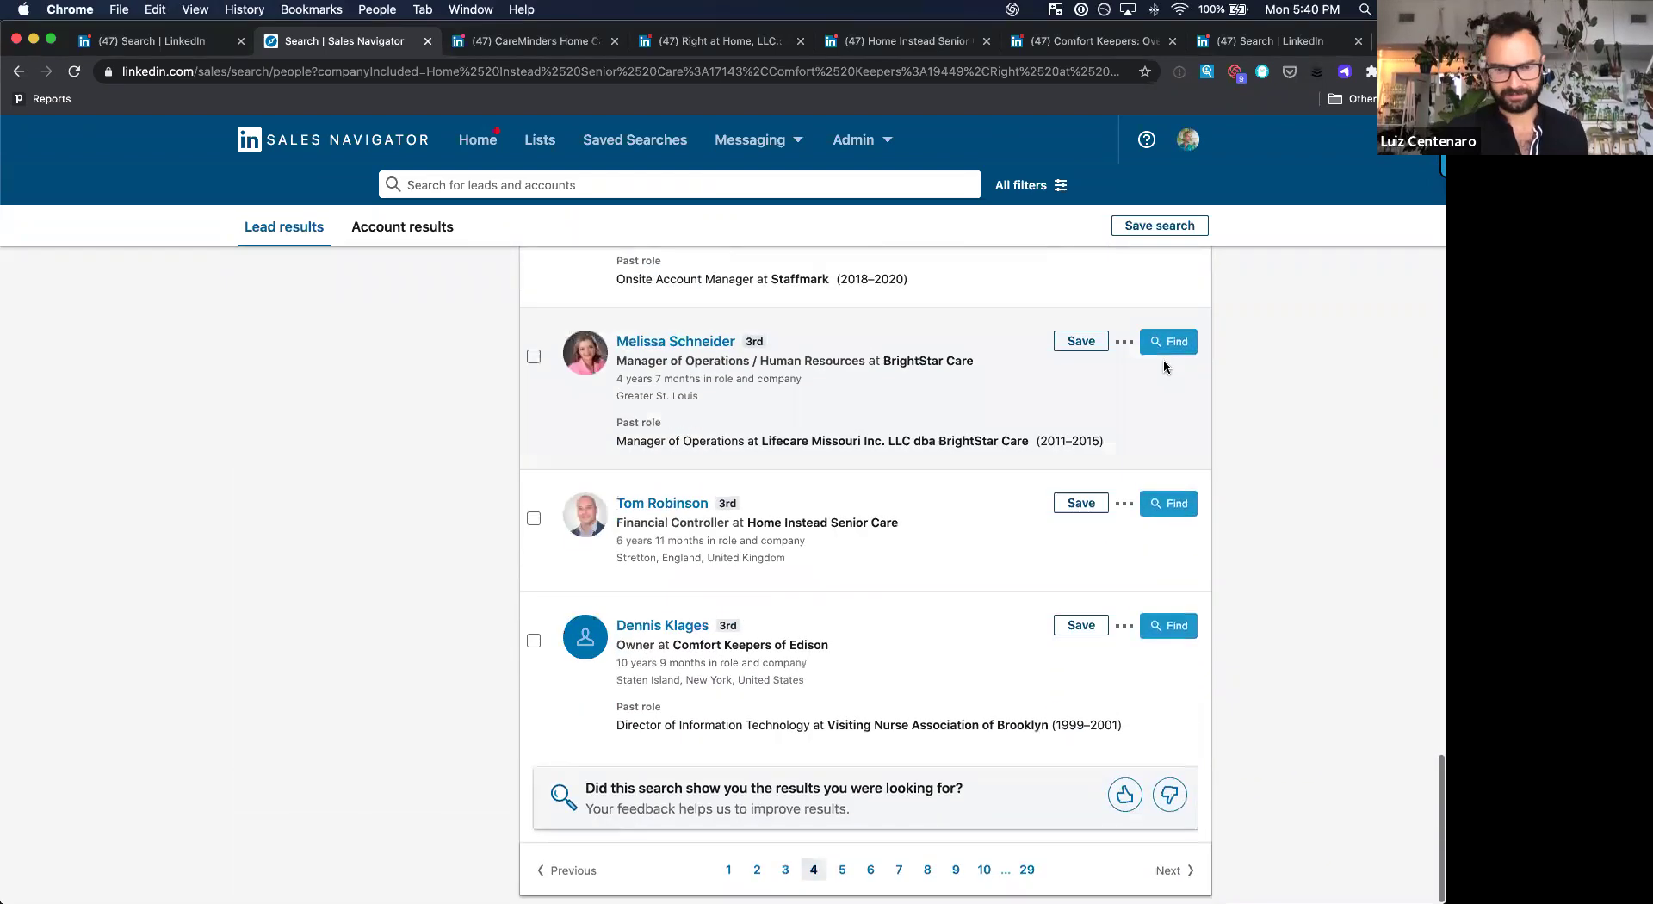
# Go on to page 5 of the payroll leads and scroll through its results
pyautogui.click(842, 872)
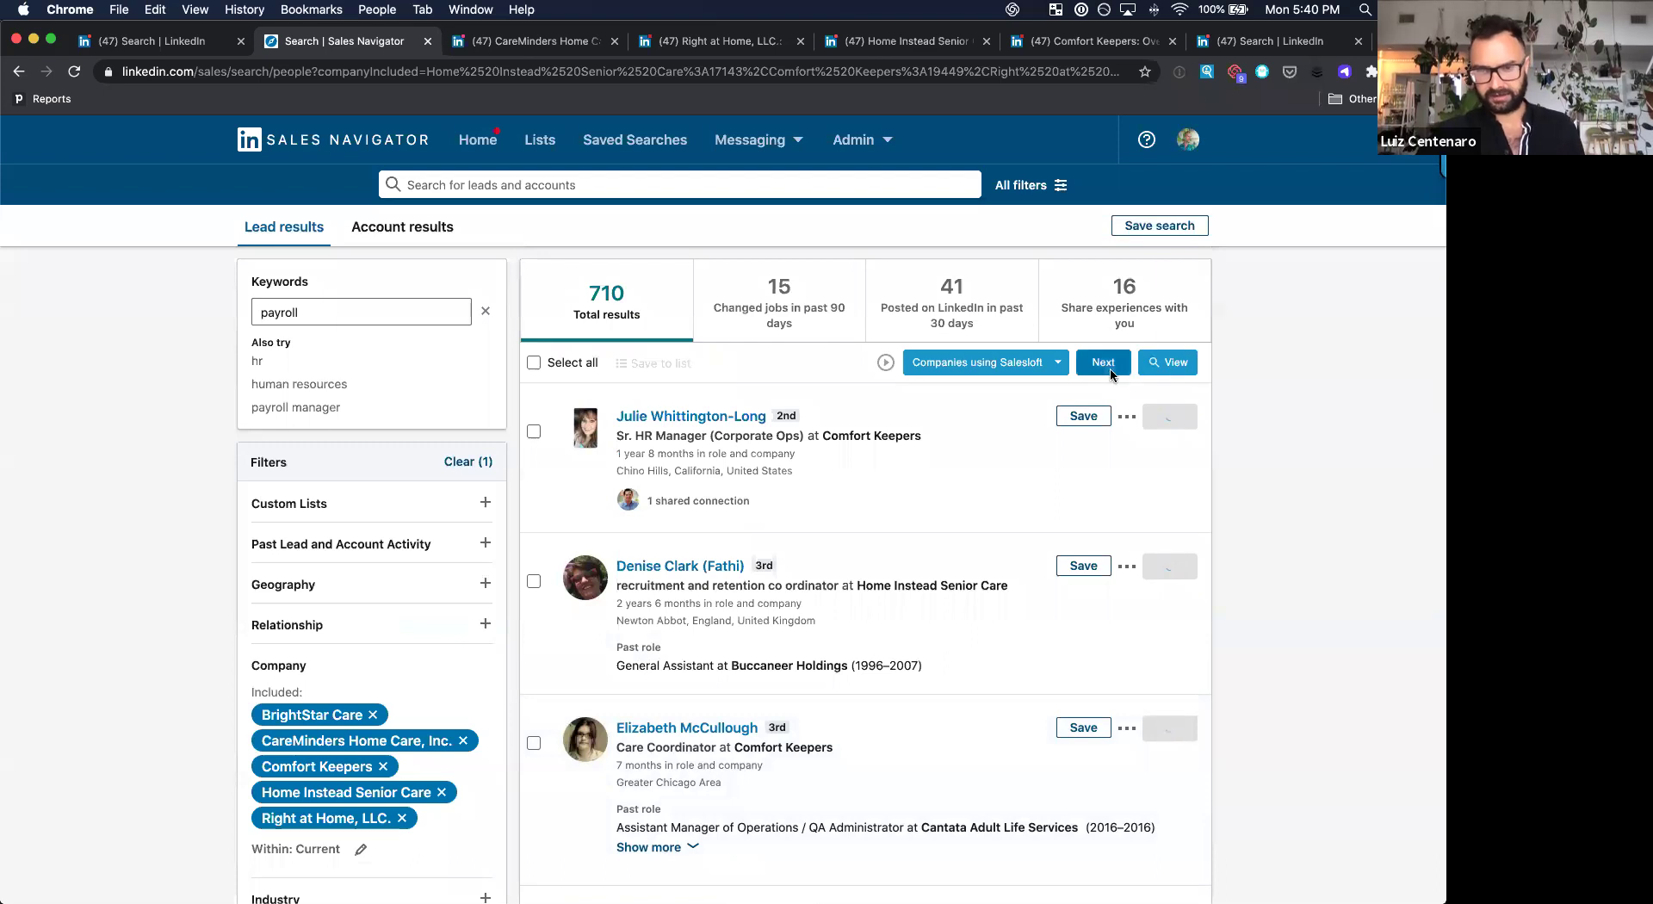
pyautogui.click(1109, 368)
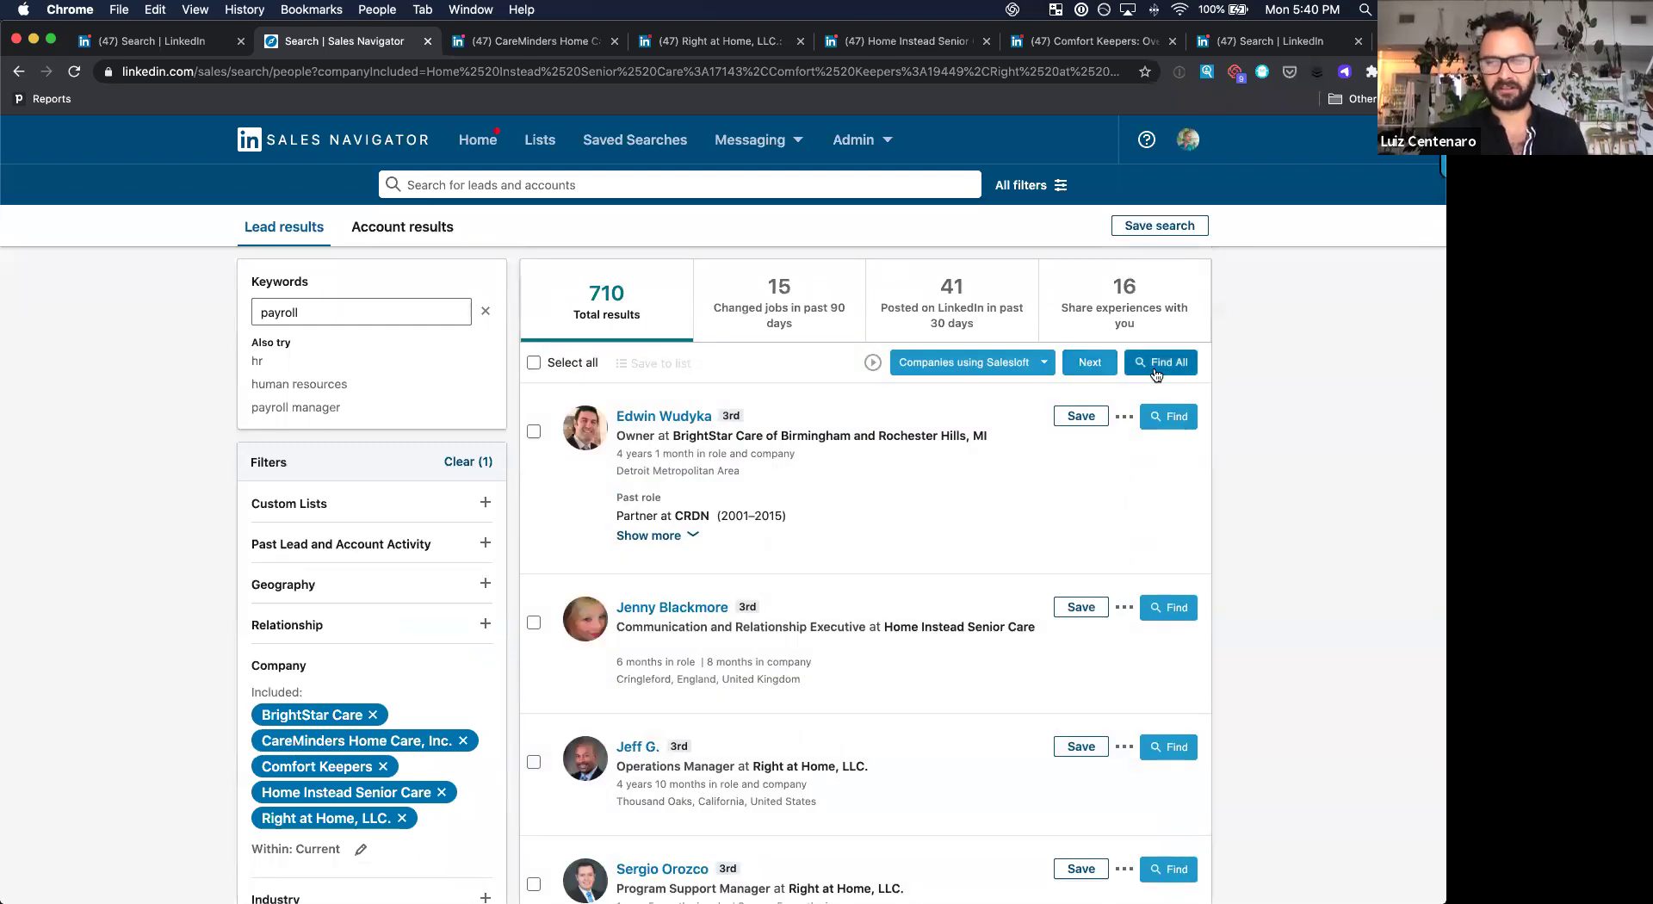
pyautogui.scroll(-5, 1155, 372)
pyautogui.scroll(-5, 1154, 372)
pyautogui.scroll(-3, 1154, 372)
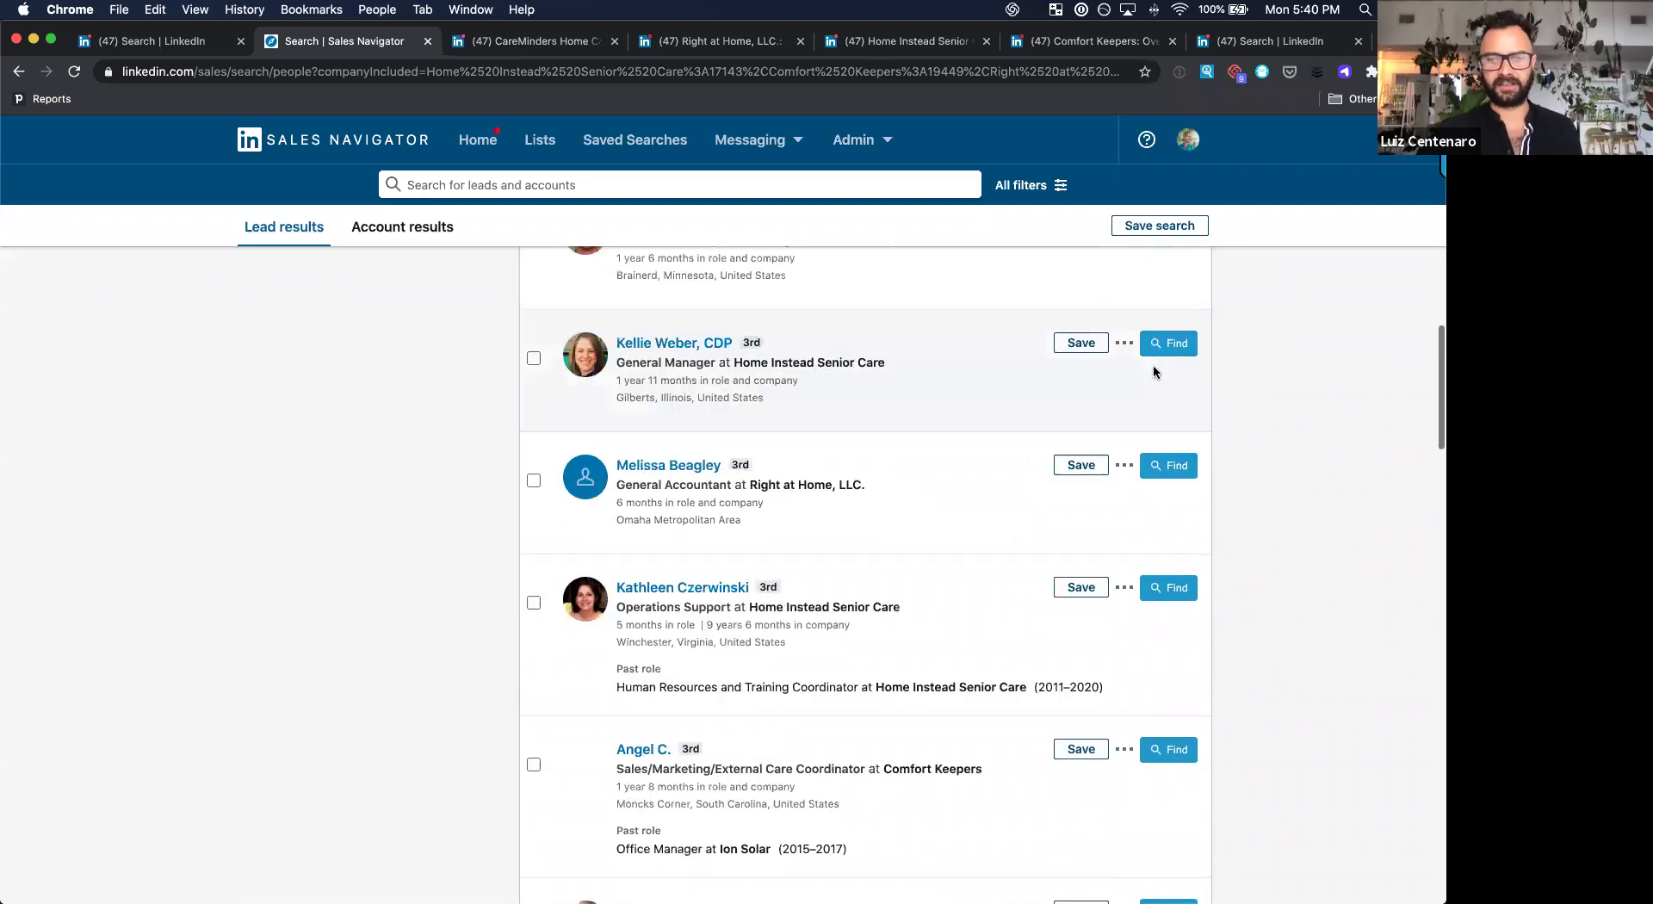
pyautogui.scroll(-4, 1154, 369)
pyautogui.scroll(-4, 1153, 368)
pyautogui.scroll(-4, 1154, 368)
pyautogui.scroll(-3, 1154, 369)
pyautogui.scroll(-4, 1154, 372)
pyautogui.scroll(-3, 1154, 372)
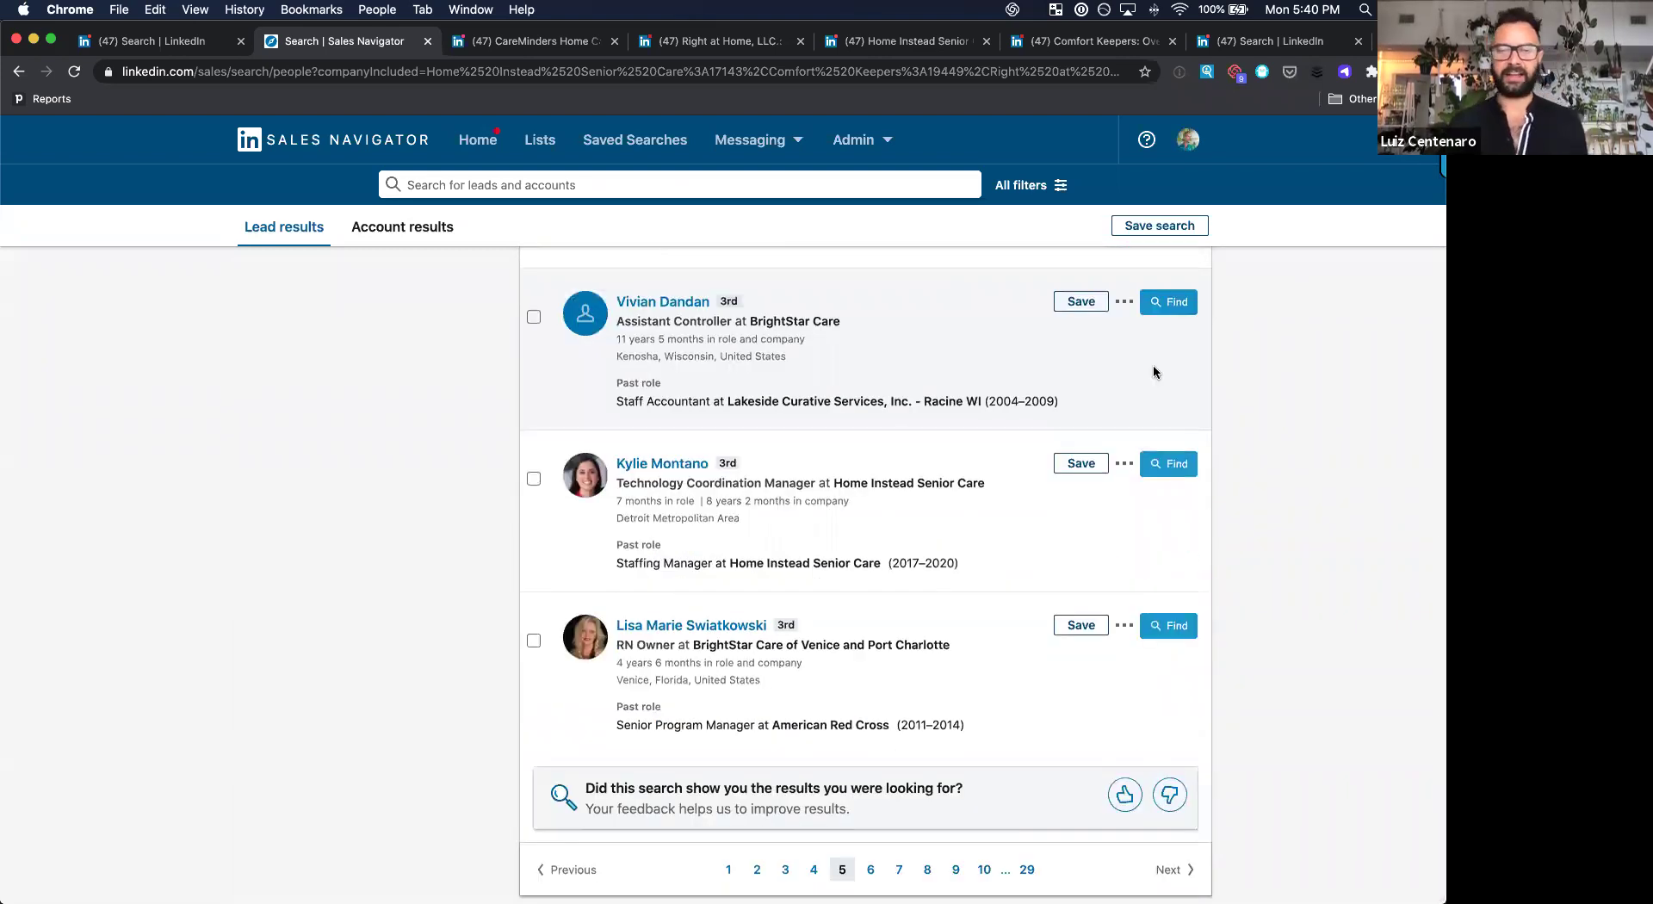
pyautogui.scroll(5, 1154, 372)
pyautogui.scroll(15, 1154, 372)
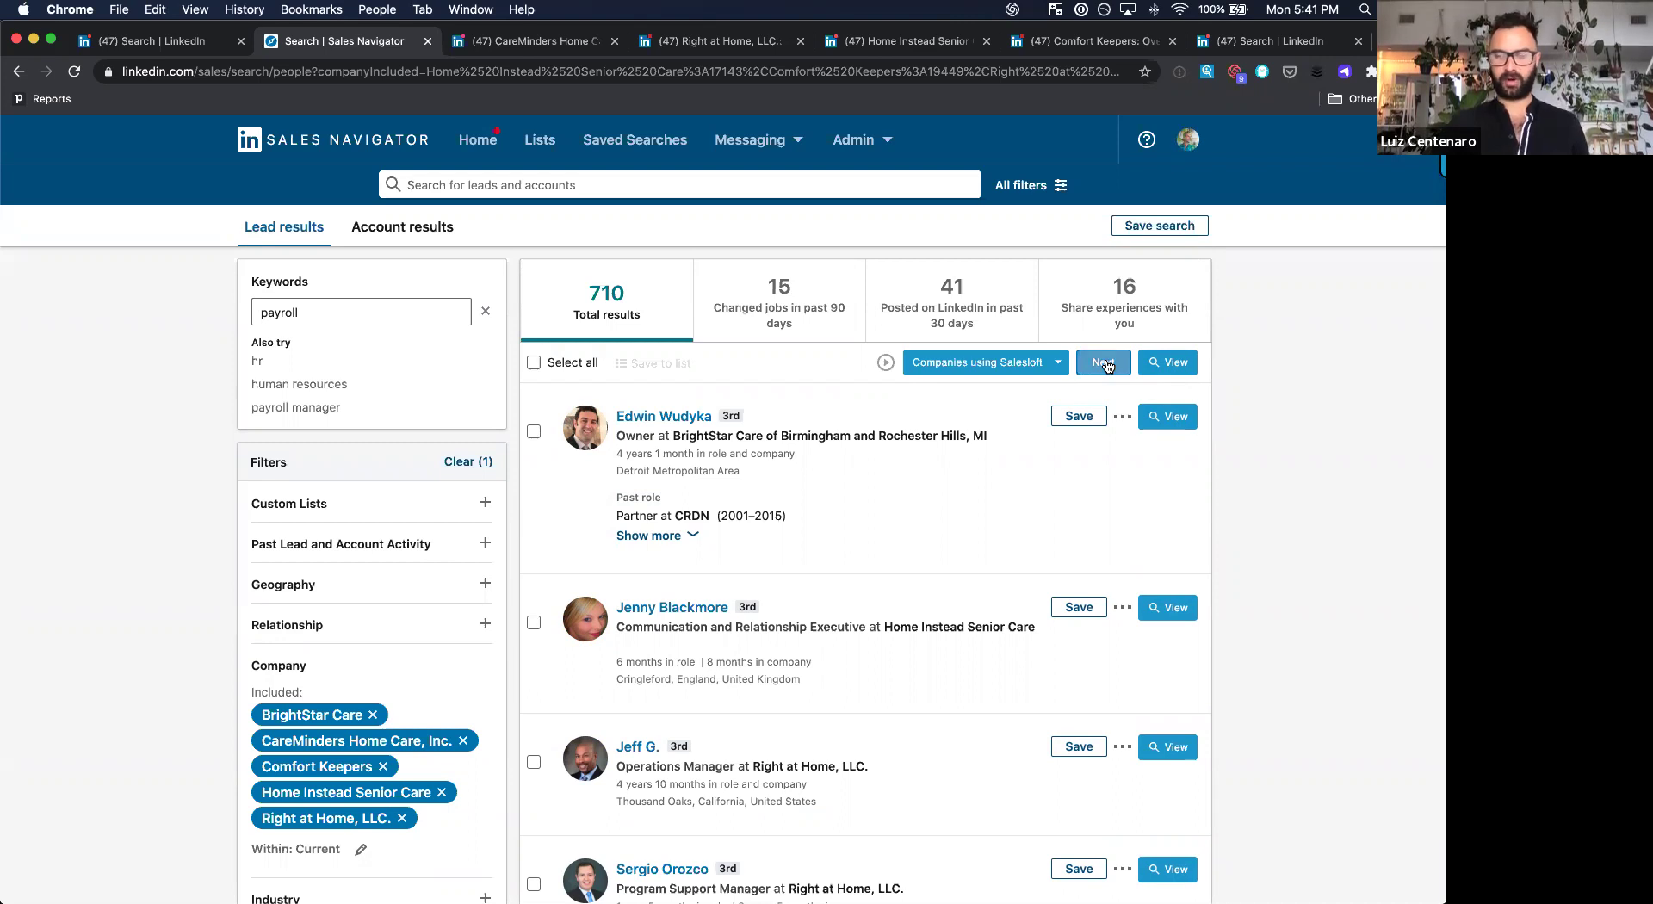
# Advance to page 6 of the payroll leads and scroll through its results
pyautogui.click(1108, 365)
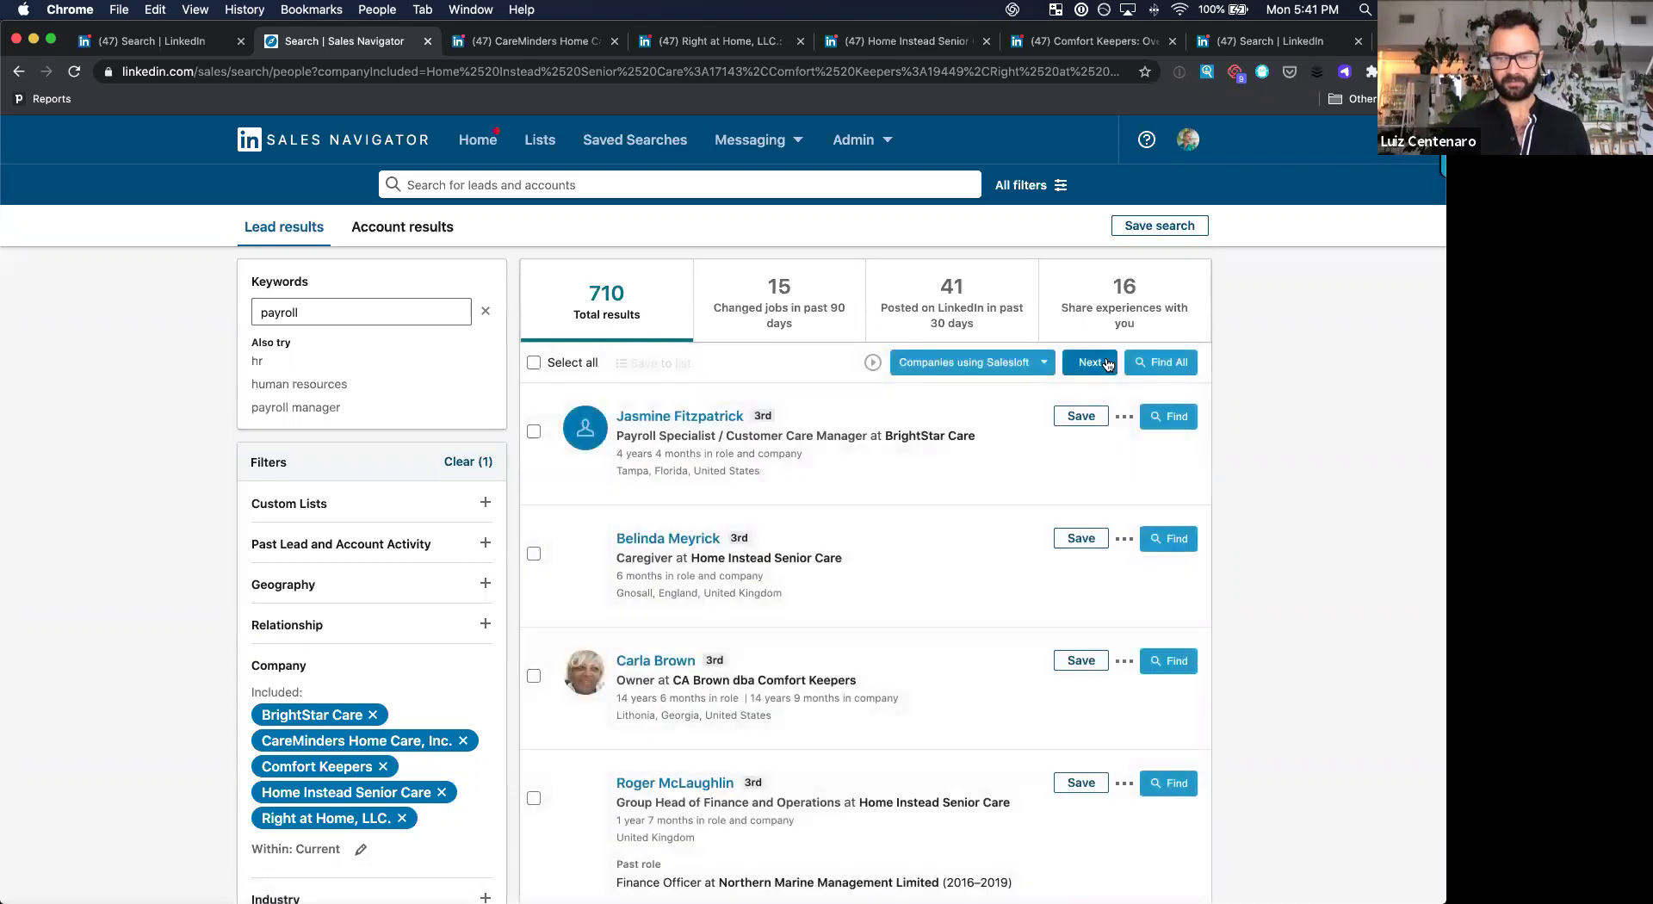
pyautogui.scroll(-1, 1187, 370)
pyautogui.scroll(-9, 1231, 674)
pyautogui.scroll(-4, 1232, 673)
pyautogui.scroll(-3, 1159, 675)
pyautogui.scroll(-4, 1191, 849)
pyautogui.scroll(-4, 1192, 845)
pyautogui.scroll(-5, 1189, 844)
pyautogui.scroll(-4, 1189, 845)
pyautogui.scroll(-5, 1188, 846)
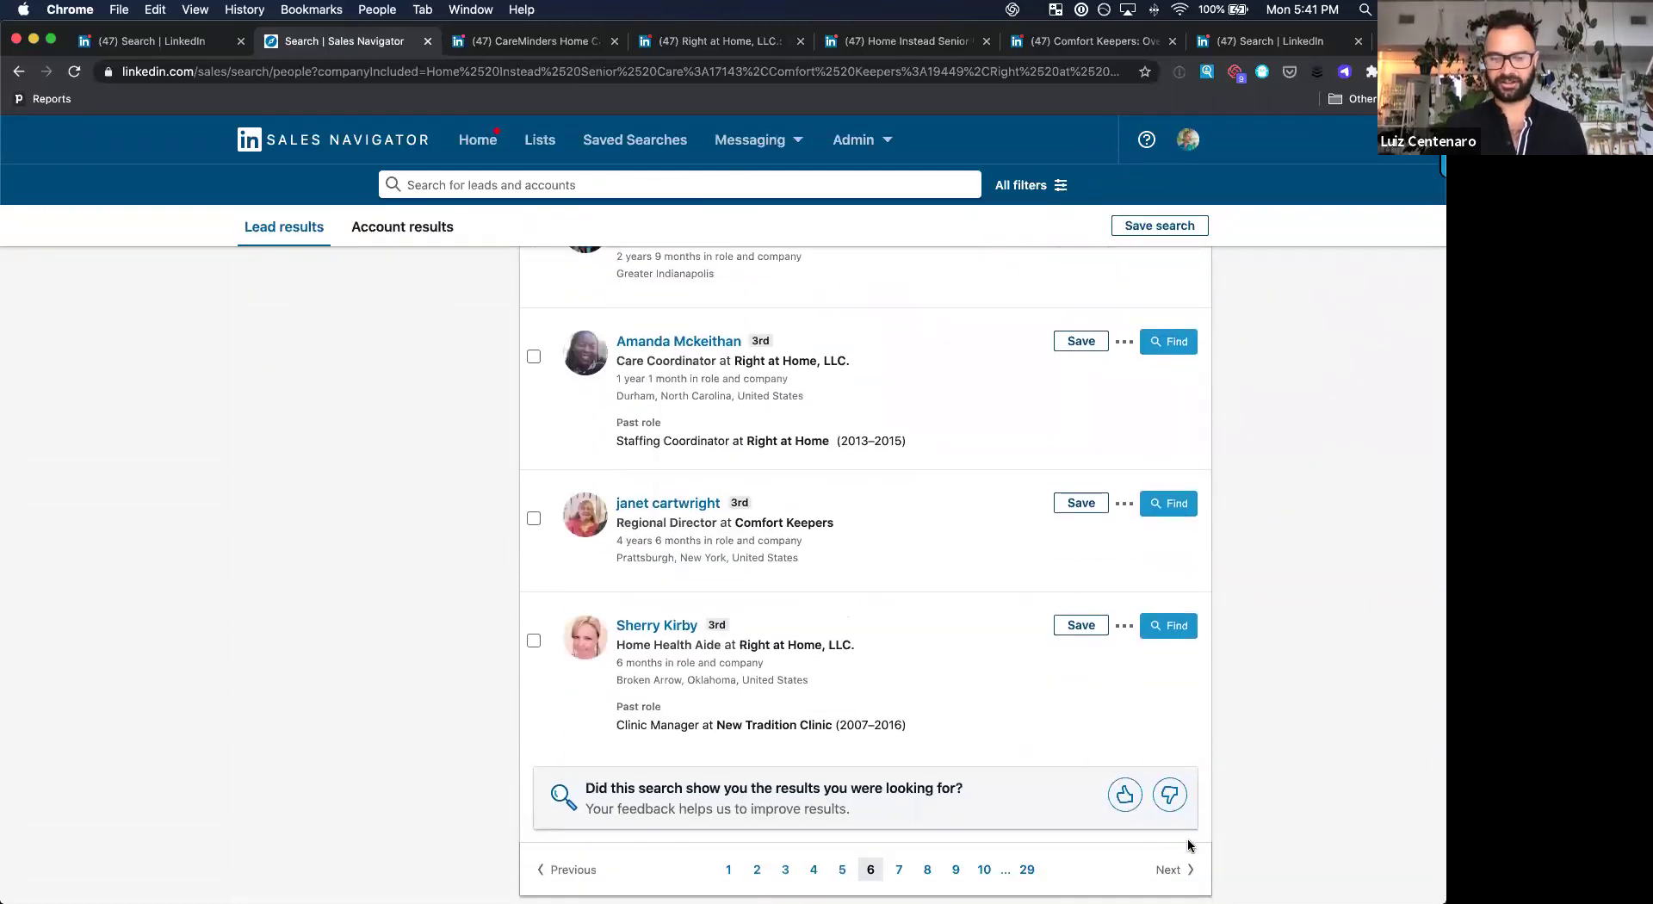
pyautogui.scroll(15, 1188, 846)
pyautogui.scroll(10, 1146, 603)
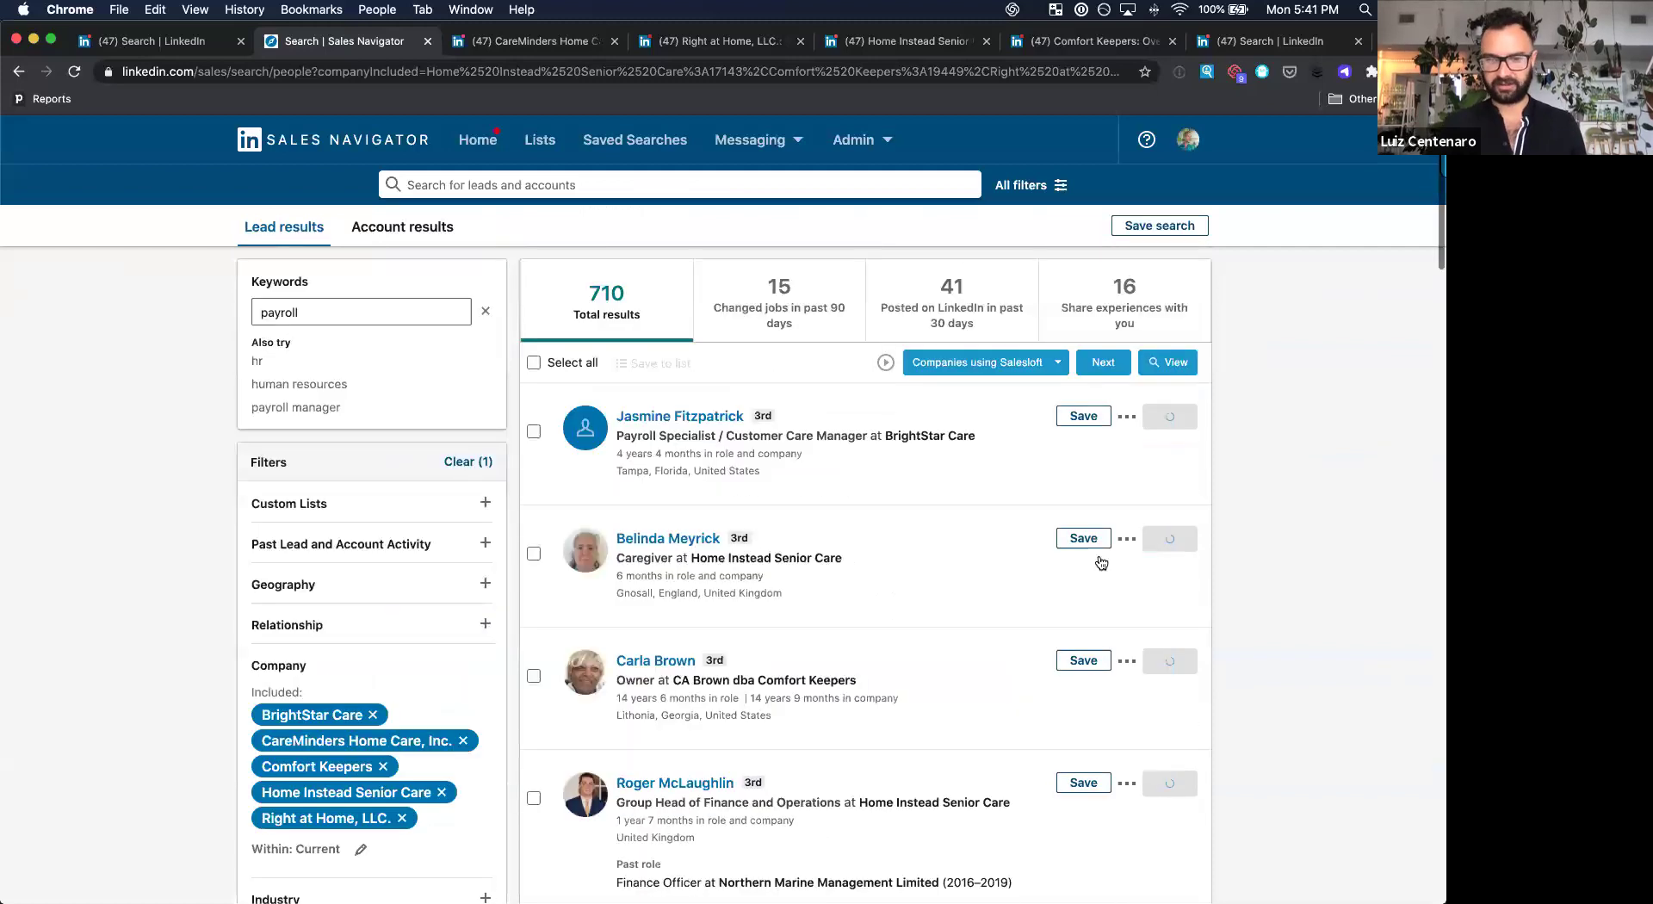
# Advance to page 7 and scroll through its payroll leads
pyautogui.click(1108, 362)
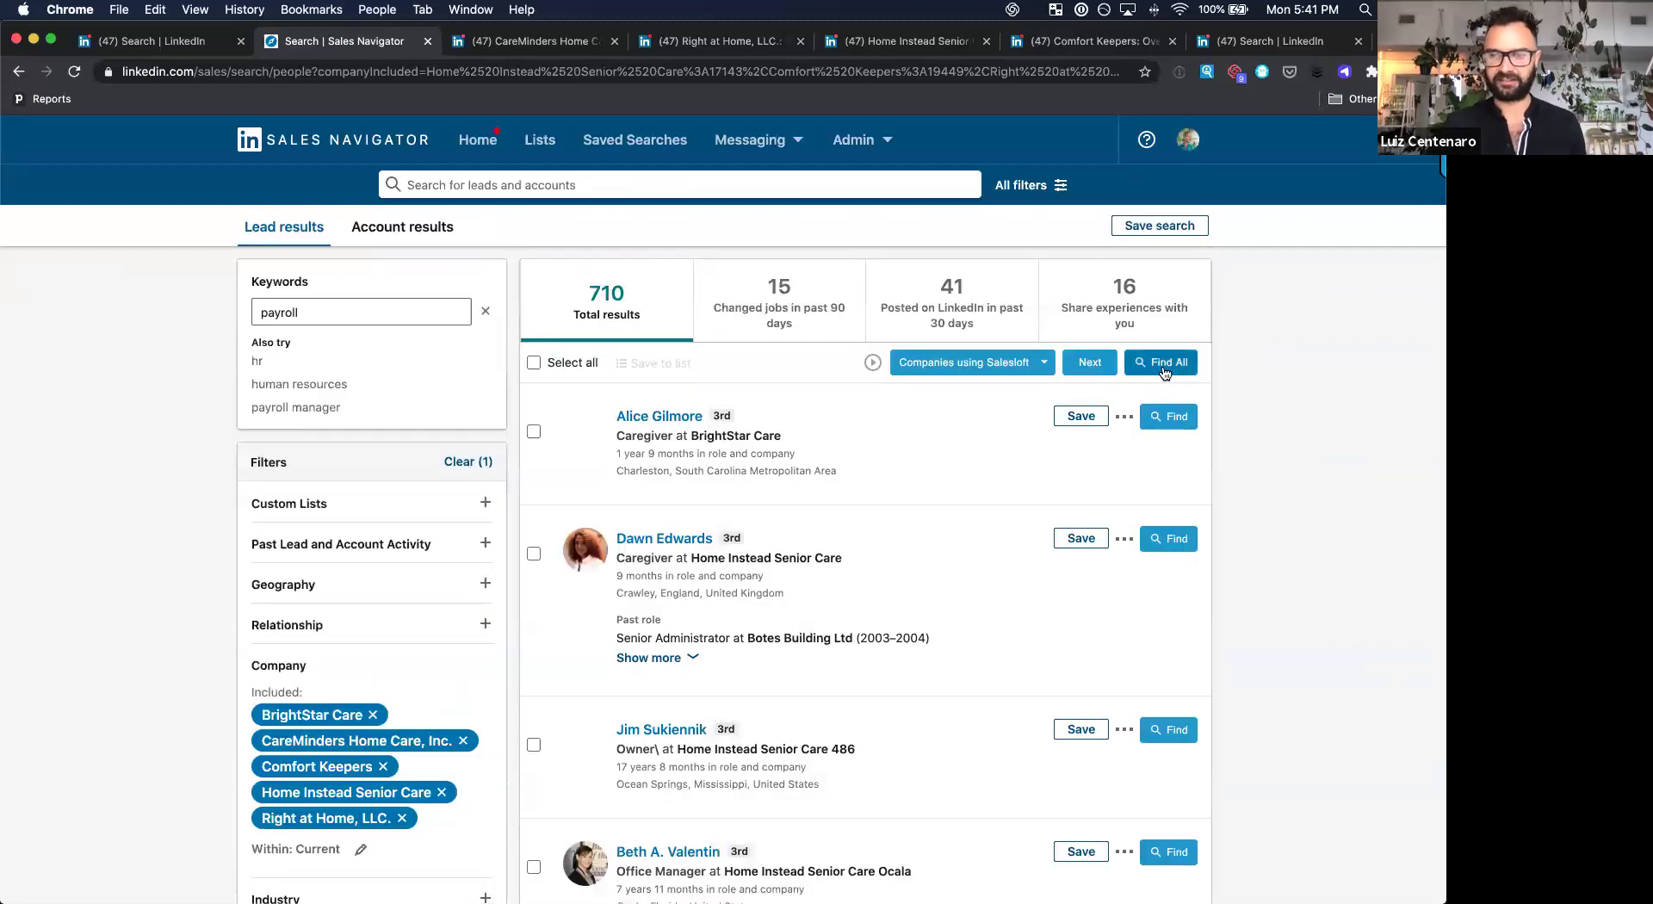
pyautogui.scroll(-3, 1074, 856)
pyautogui.scroll(-3, 1120, 861)
pyautogui.scroll(-3, 1173, 870)
pyautogui.scroll(-4, 1173, 873)
pyautogui.scroll(-3, 1172, 873)
pyautogui.scroll(-3, 1172, 874)
pyautogui.scroll(-4, 1173, 874)
pyautogui.scroll(-4, 1174, 875)
pyautogui.scroll(-3, 1174, 875)
pyautogui.scroll(-4, 1174, 869)
pyautogui.scroll(-3, 1185, 835)
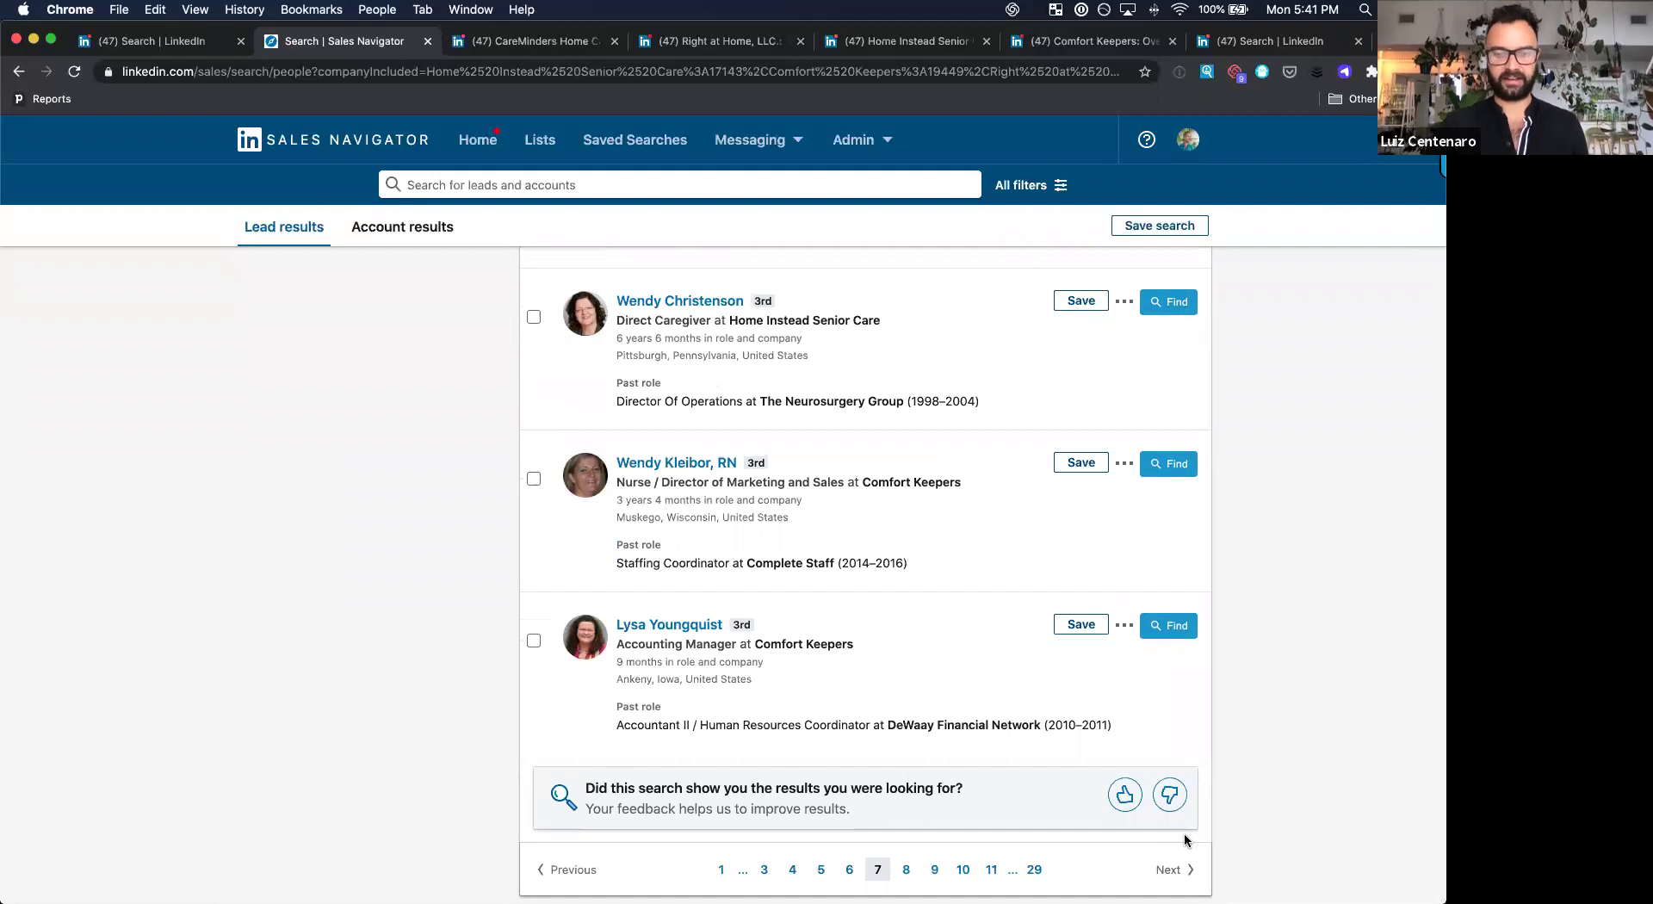
pyautogui.scroll(15, 1187, 834)
pyautogui.scroll(15, 1197, 834)
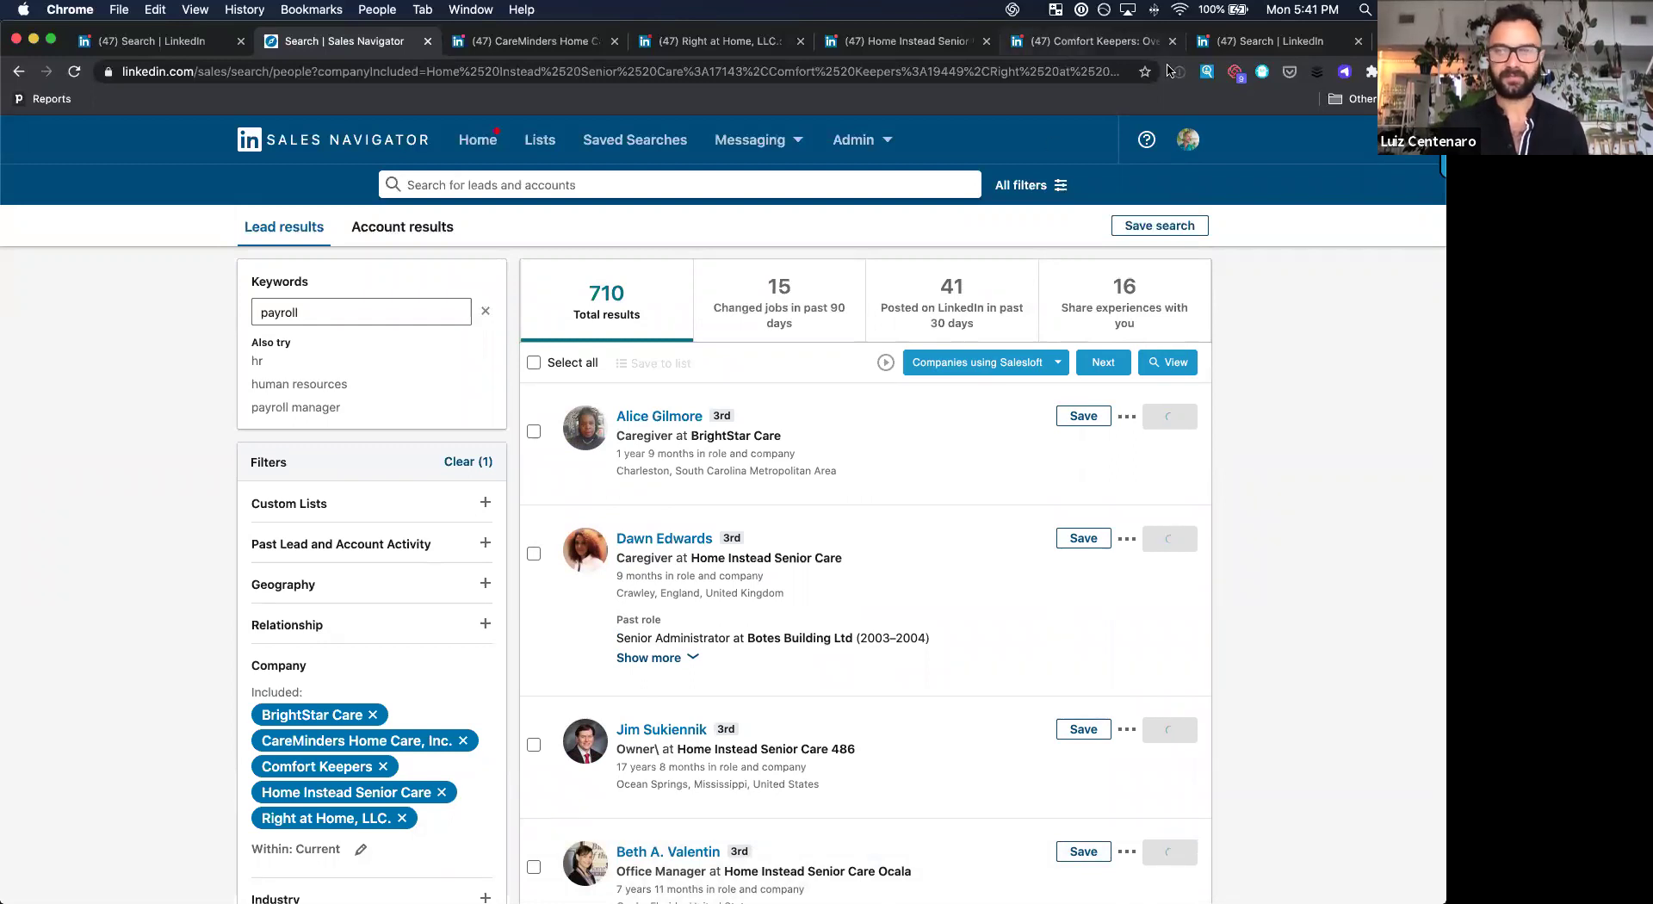
pyautogui.click(1278, 41)
pyautogui.click(371, 138)
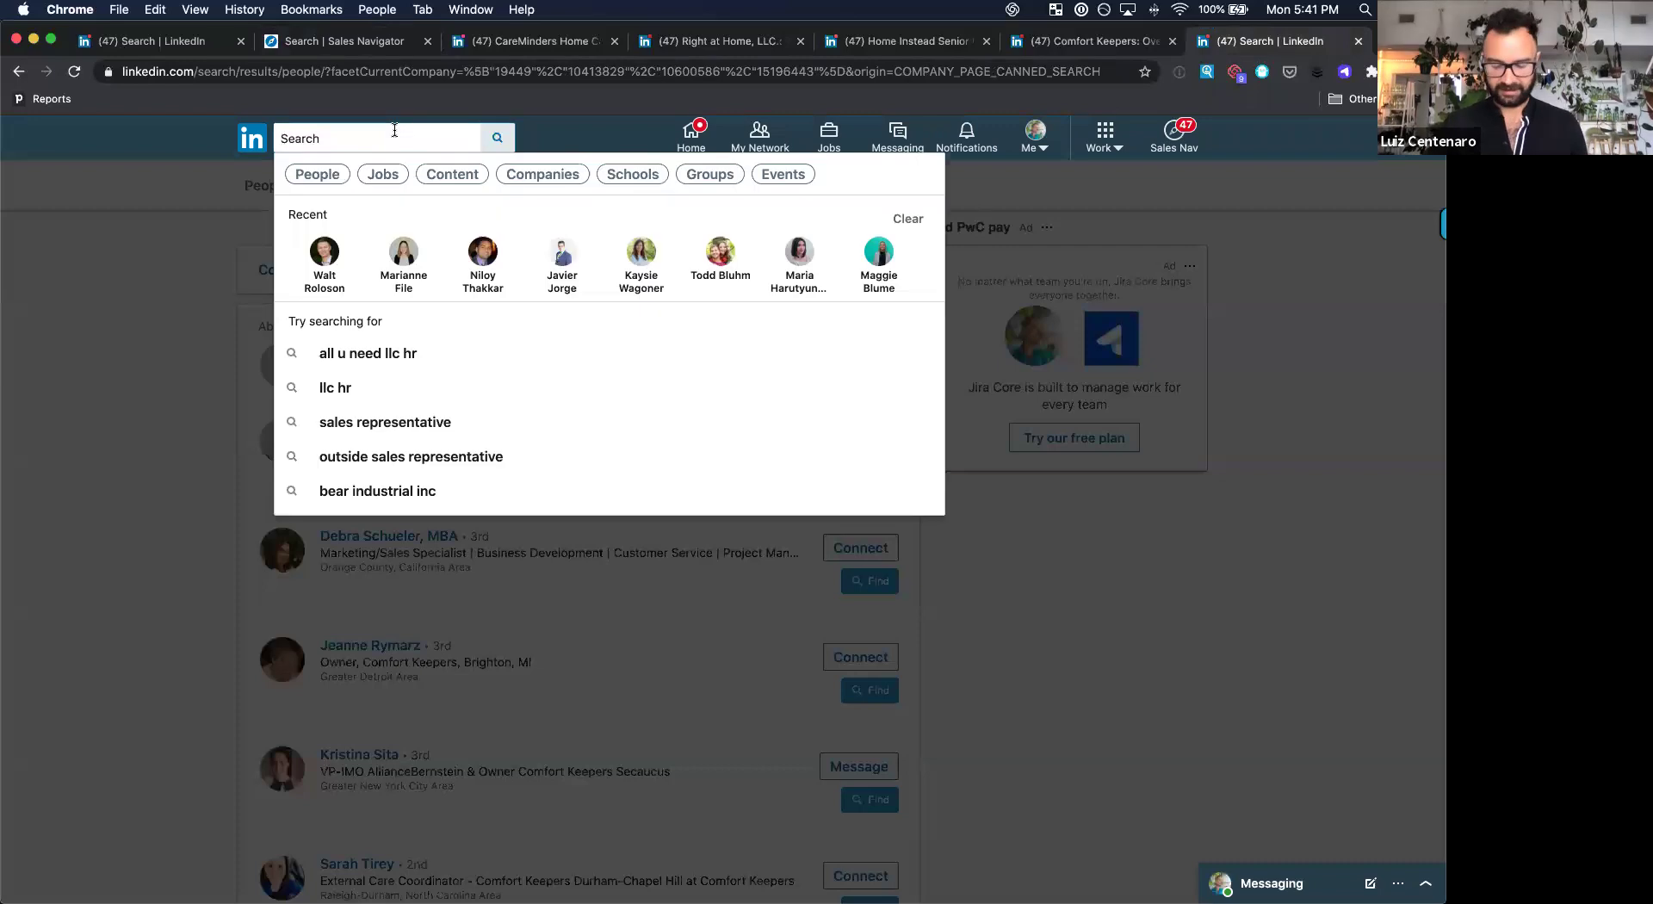
pyautogui.write('luiz cent')
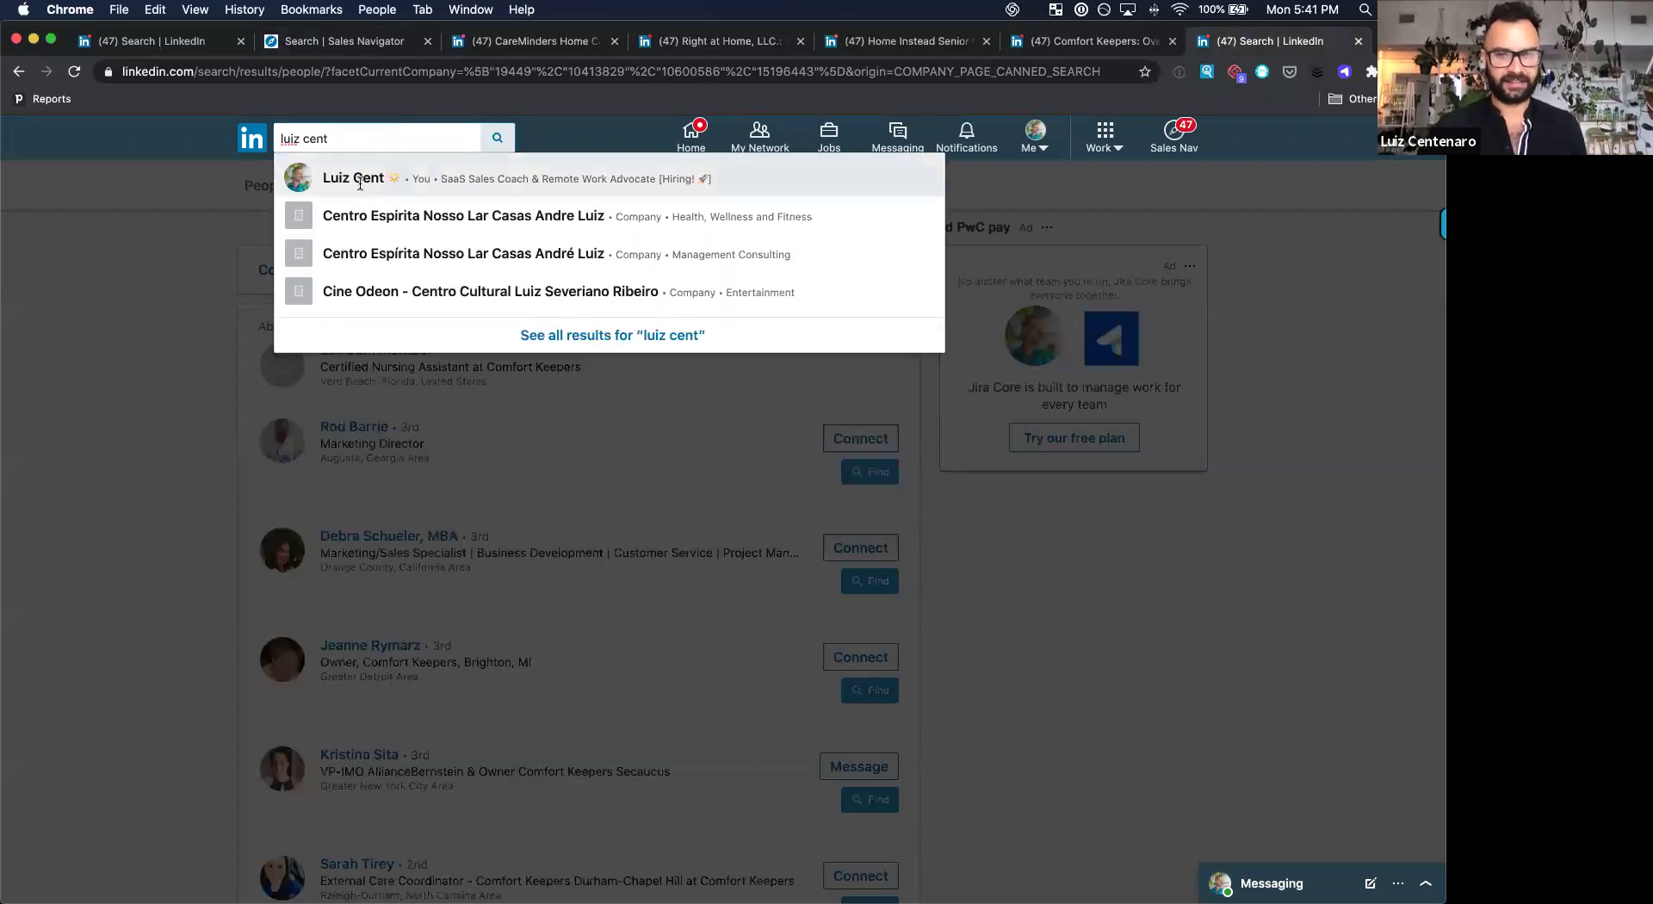
pyautogui.click(354, 179)
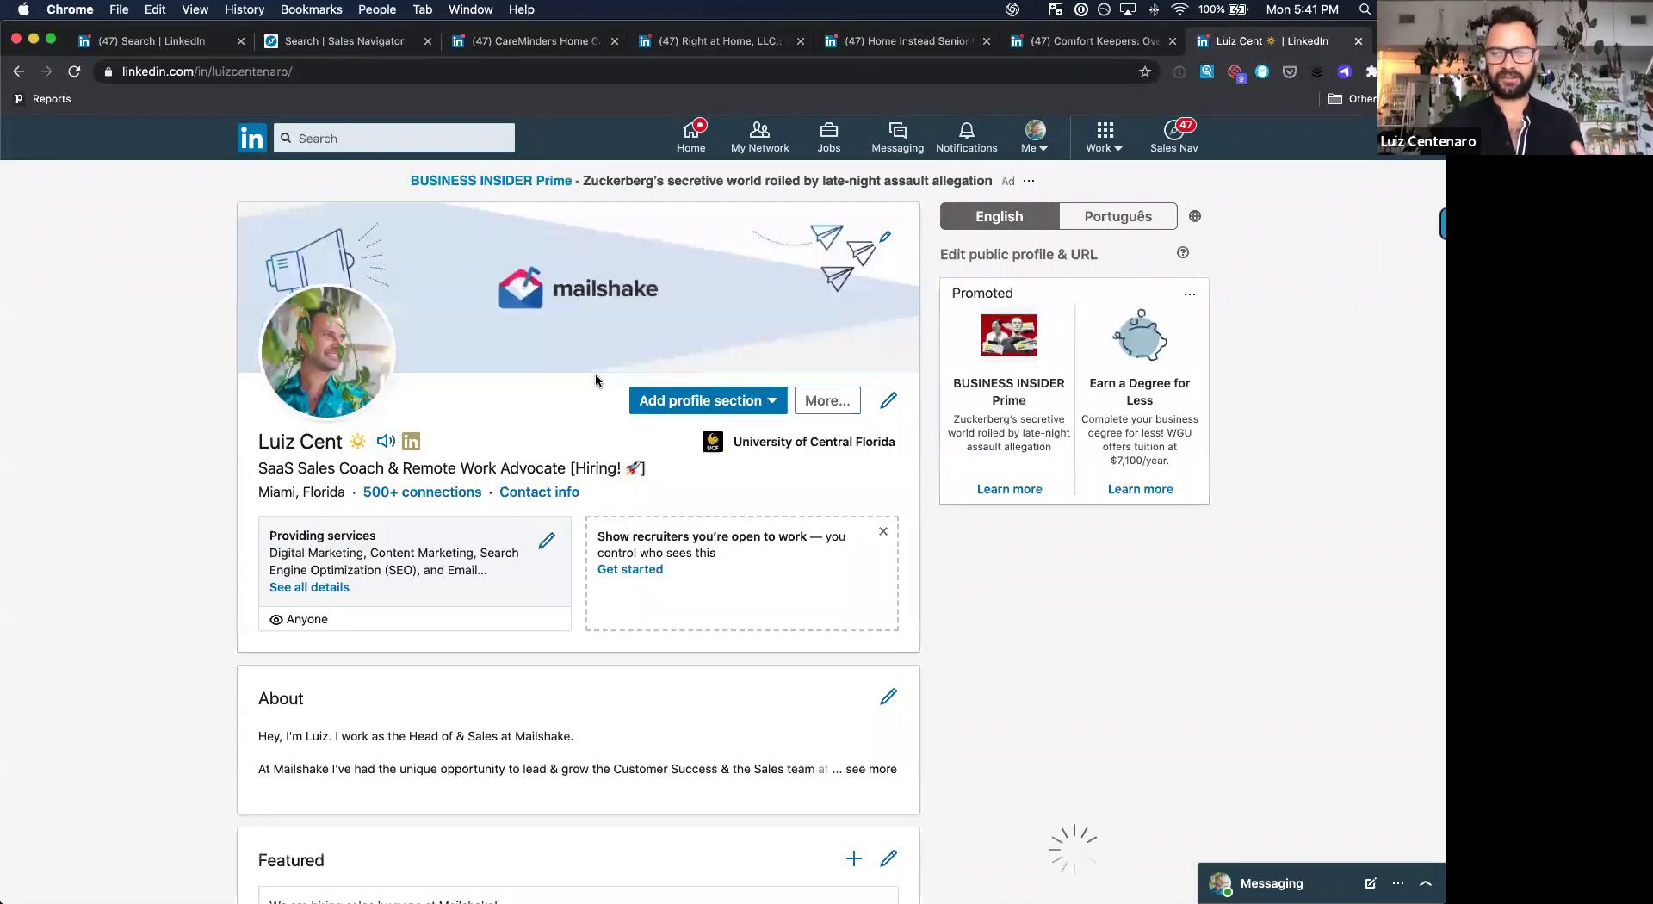